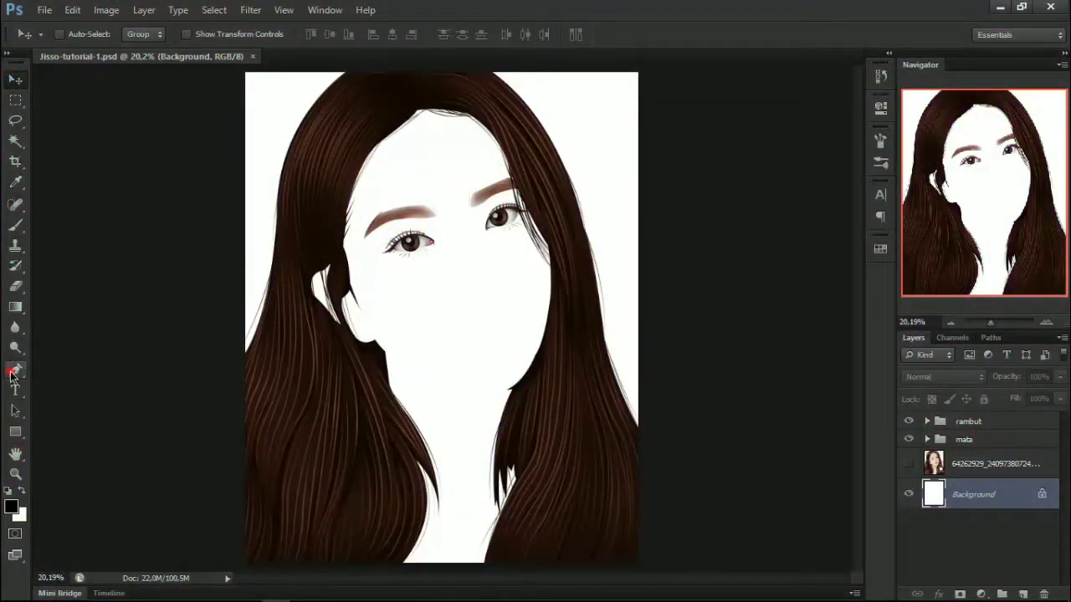
Step: With the Pen tool active, add a layer group named 'bibir' above the reference photo
left_click(13, 373)
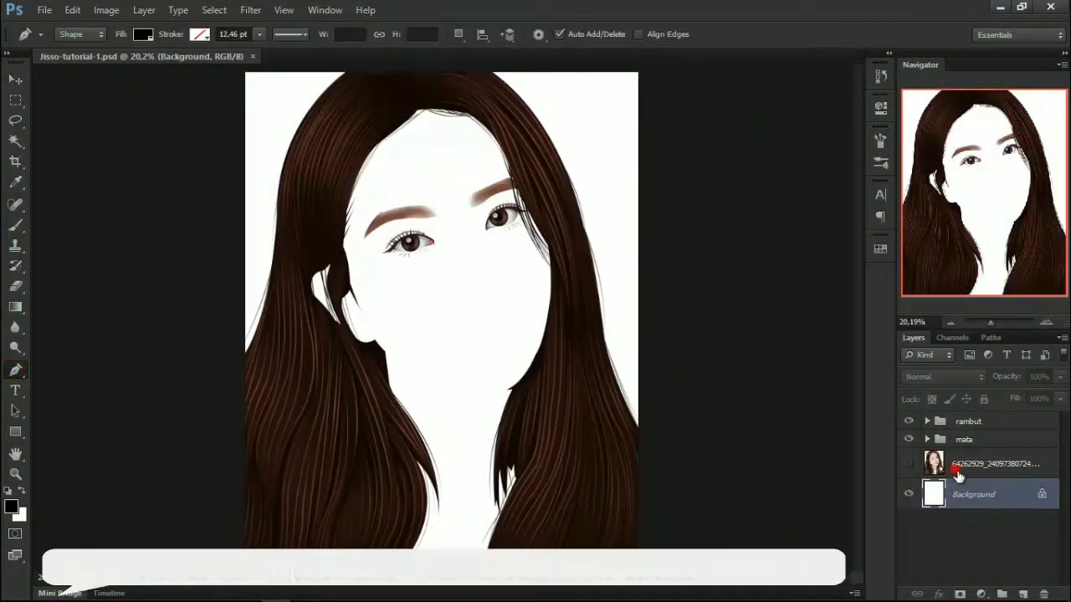
left_click(957, 469)
left_click(1002, 594)
double_click(968, 457)
type("bibir")
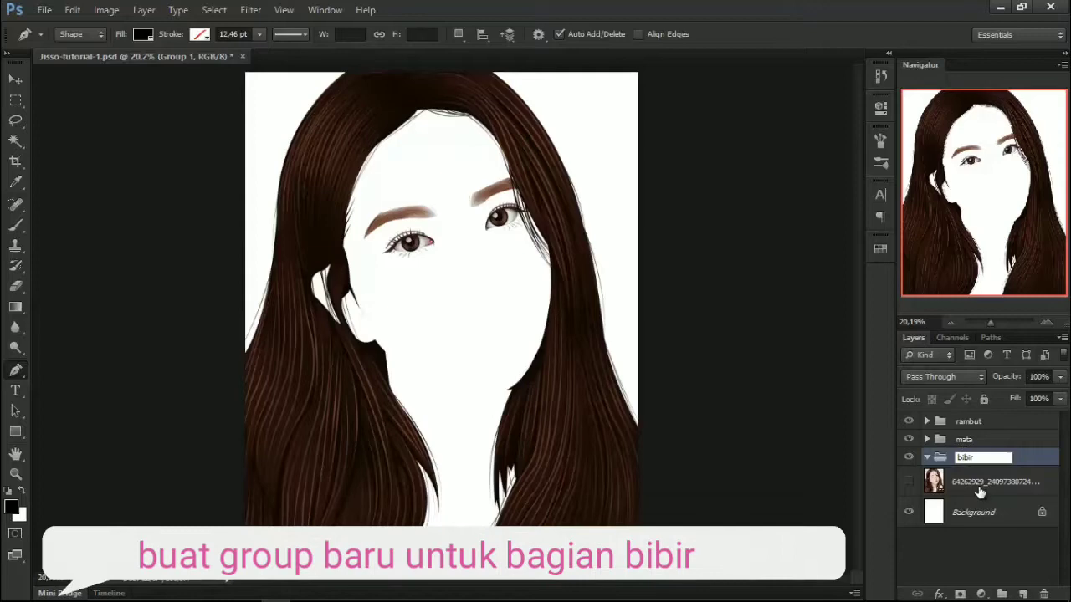
key("Return")
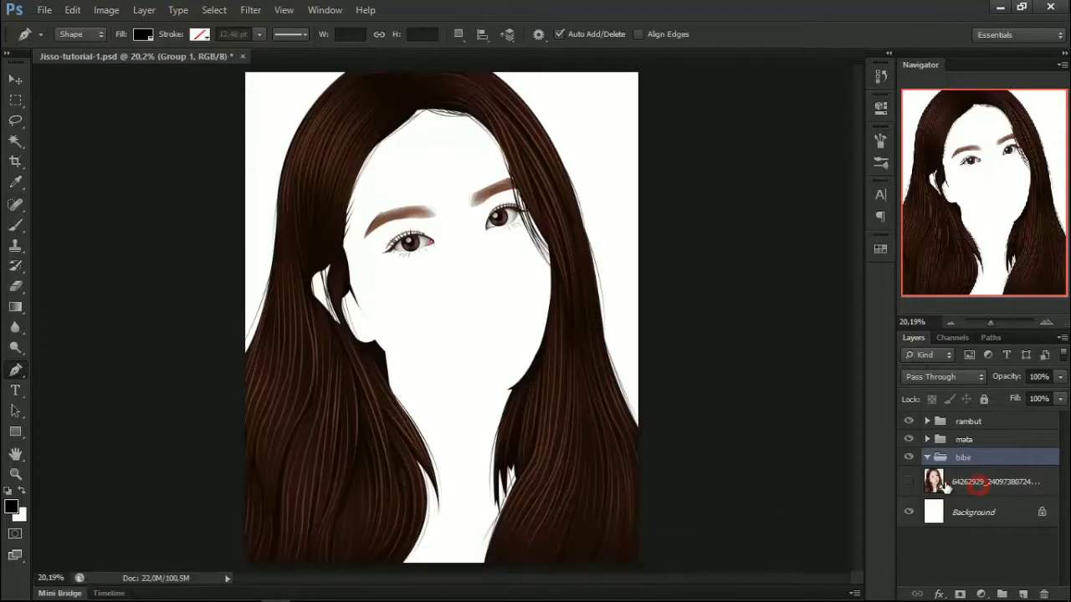
Step: Show the reference photo, make bibir the active group, and zoom in on the mouth
left_click(920, 481)
left_click(909, 481)
left_click(962, 457)
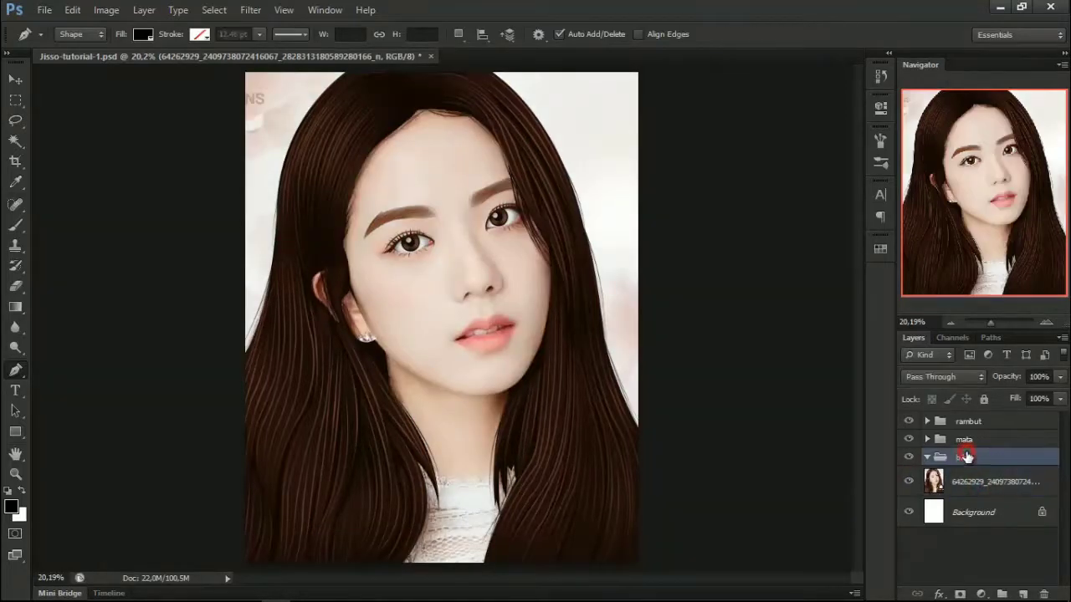
mouse_move(962, 179)
left_mouse_down()
mouse_move(1007, 207)
mouse_move(995, 199)
left_mouse_up()
Step: Start the lip-line shape at the left mouth corner and set its layer opacity to 0%
scroll(564, 304, "right", 3)
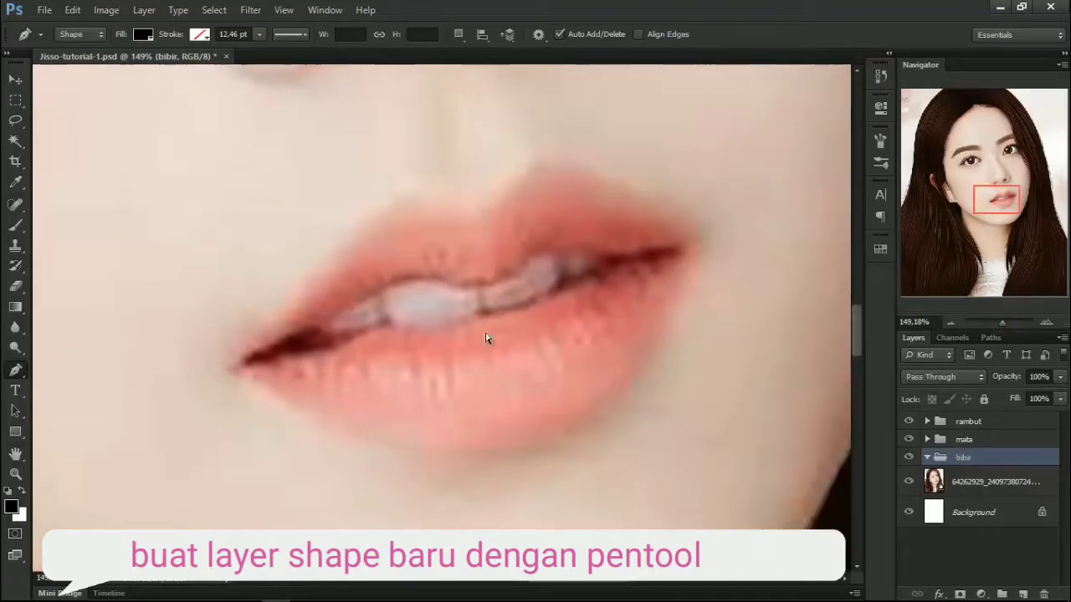
scroll(289, 366, "up", 1)
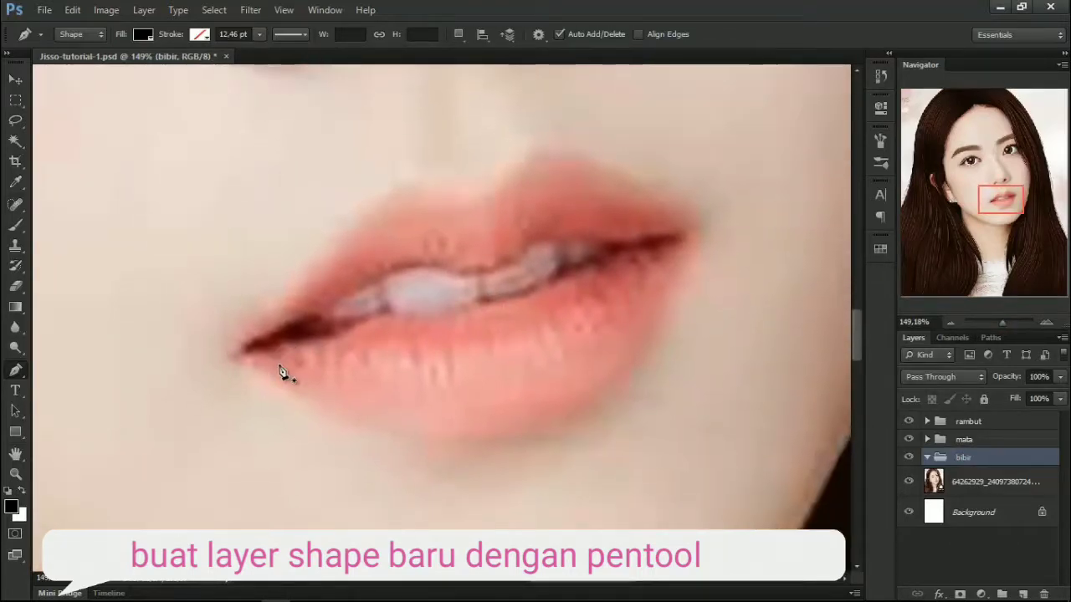
scroll(282, 371, "up", 1)
scroll(273, 357, "up", 1)
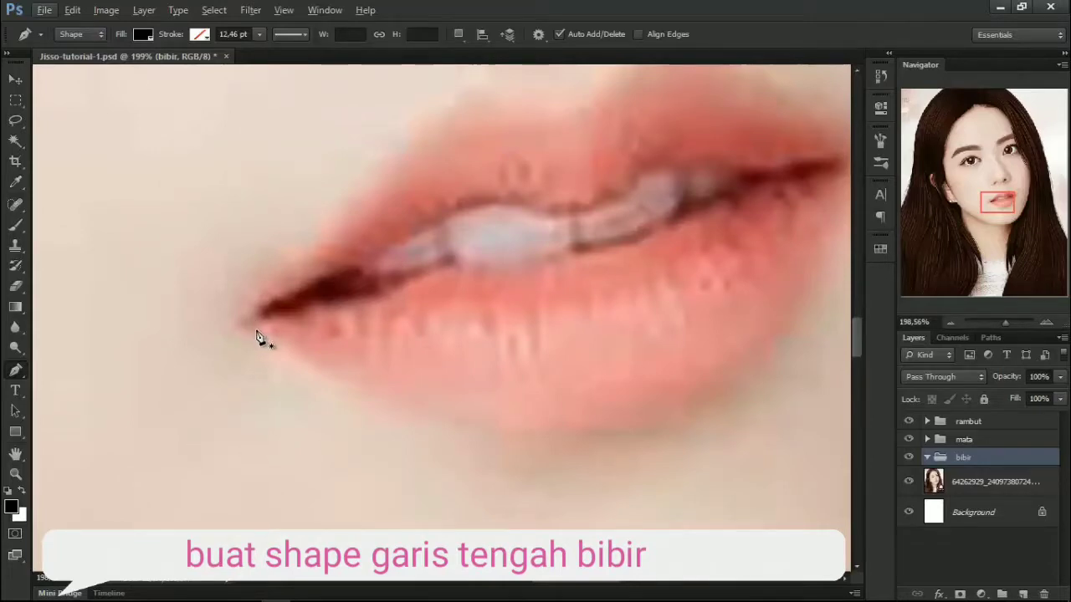
scroll(243, 335, "up", 1)
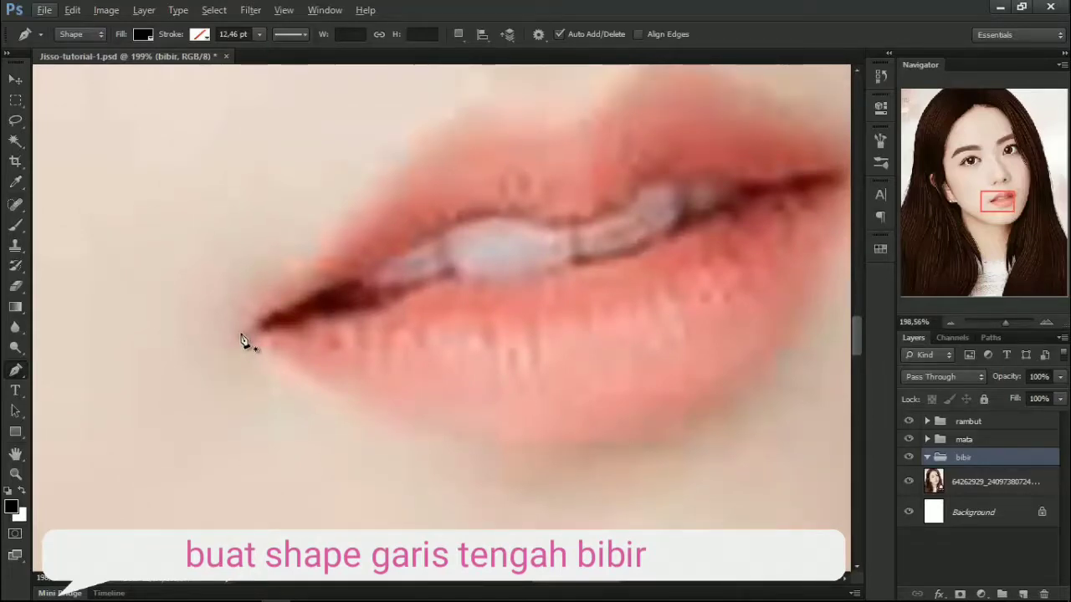
left_click(239, 331)
scroll(283, 351, "up", 1)
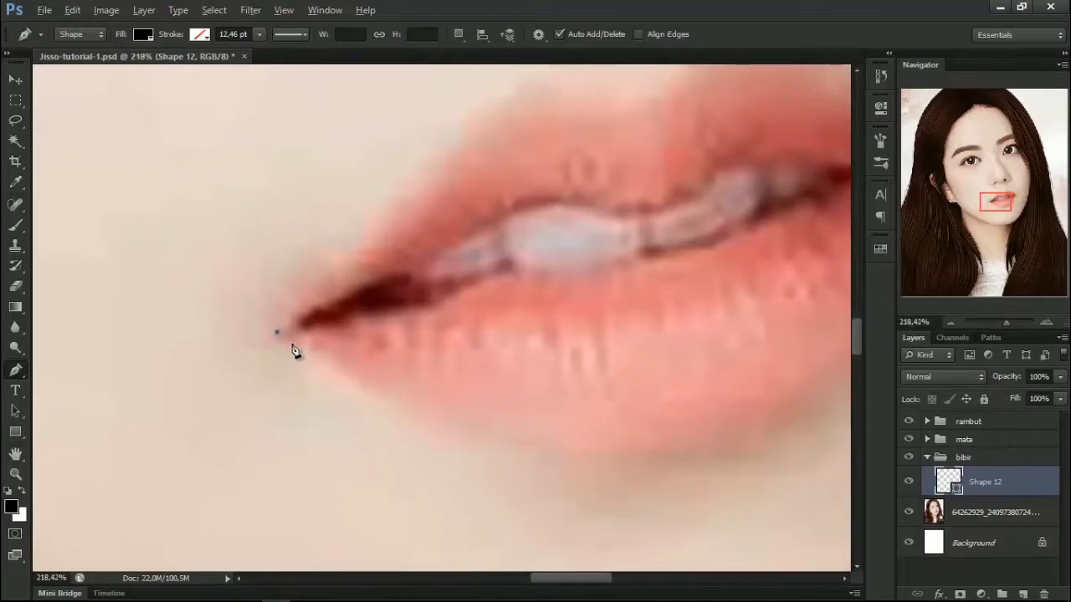
left_click(306, 308)
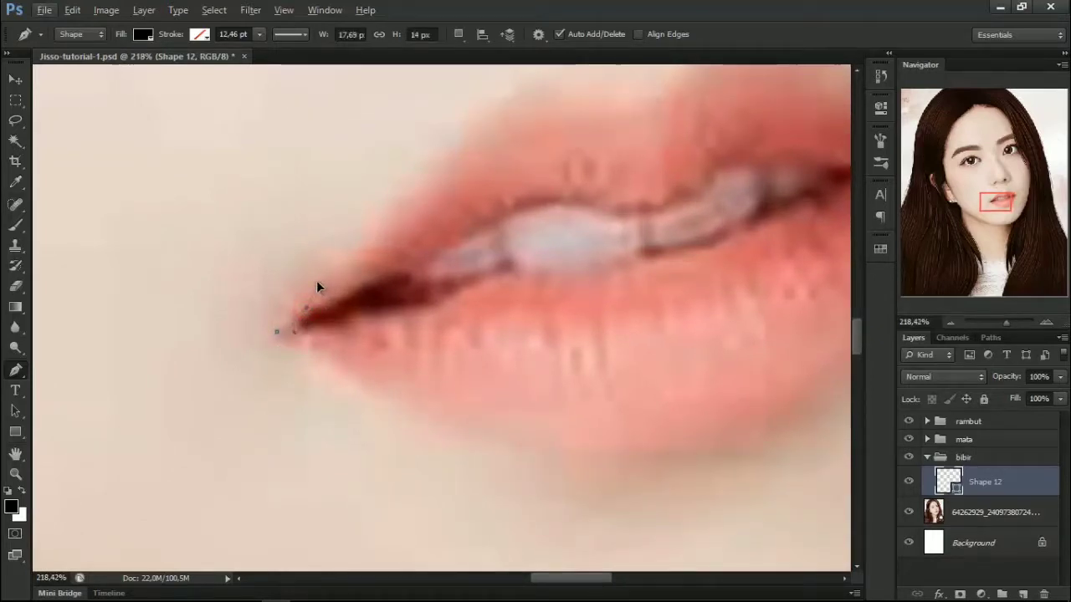
left_click_drag(309, 300, 305, 317)
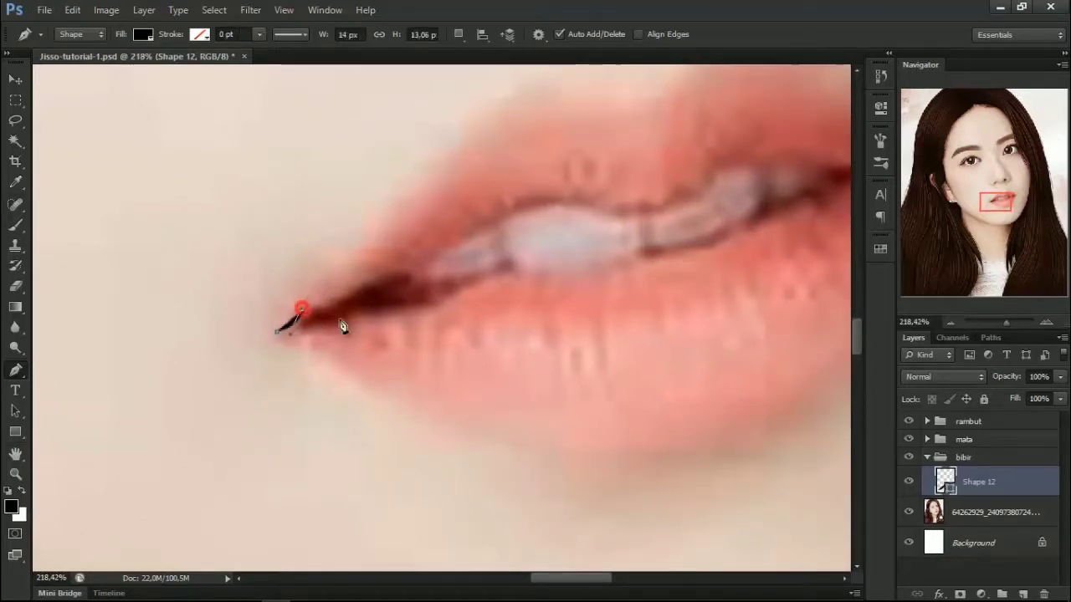
left_click_drag(1006, 377, 416, 328)
key("Return")
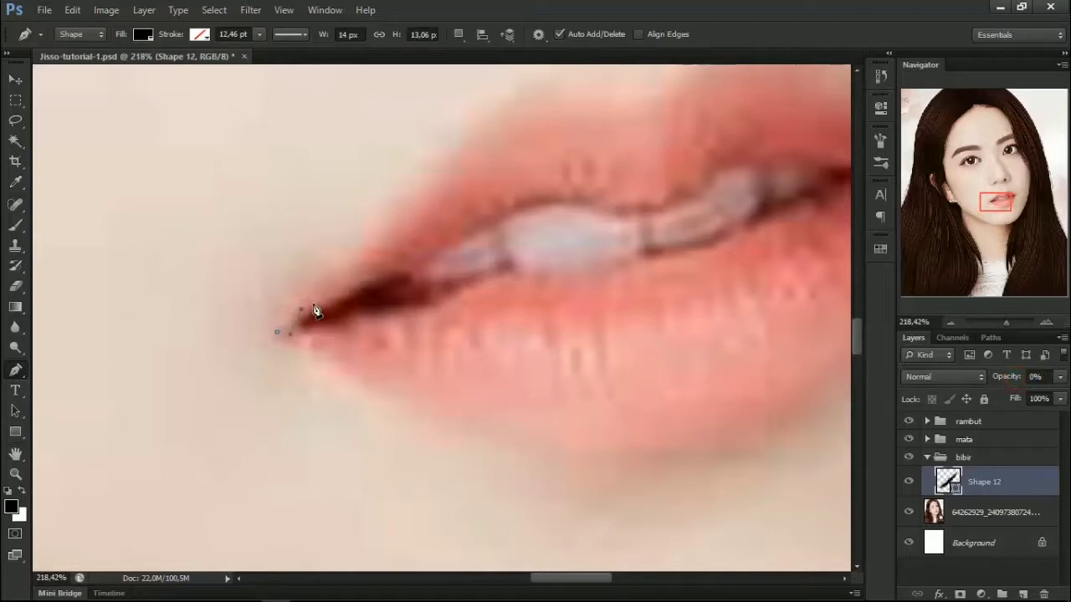
Step: Trace along the lip line and lower lip edge, closing the shape at the left corner
left_click(311, 308)
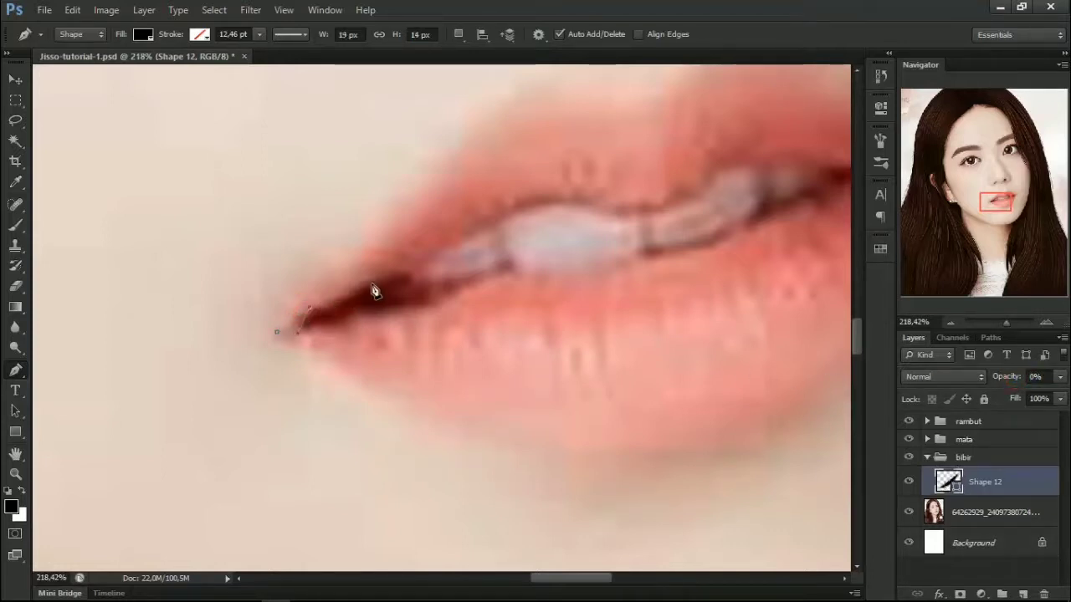
left_click(361, 282)
left_click_drag(368, 271, 371, 264)
left_click(357, 288)
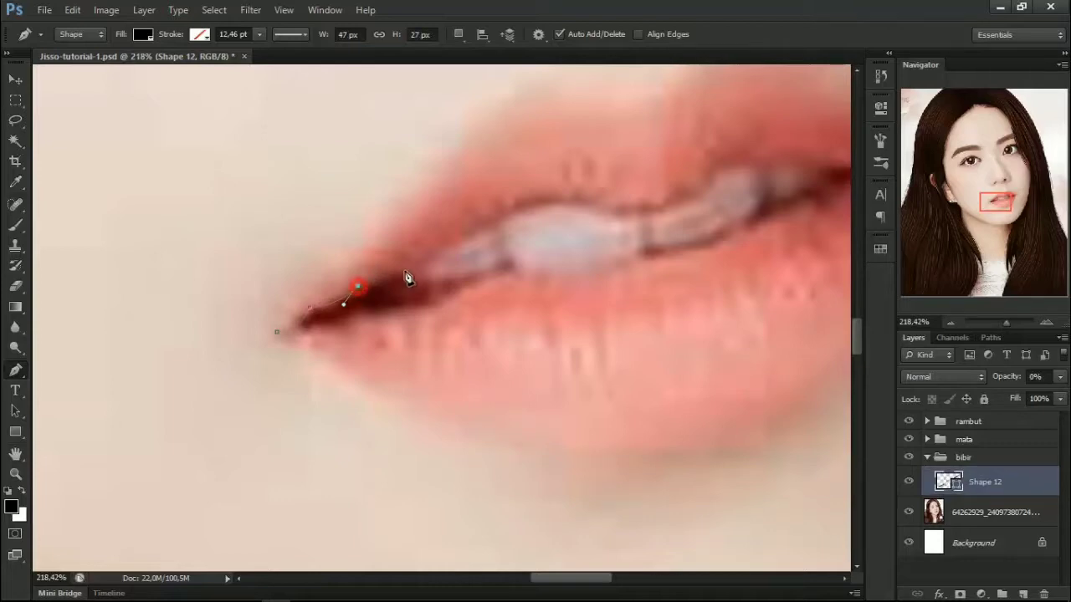
left_click(416, 280)
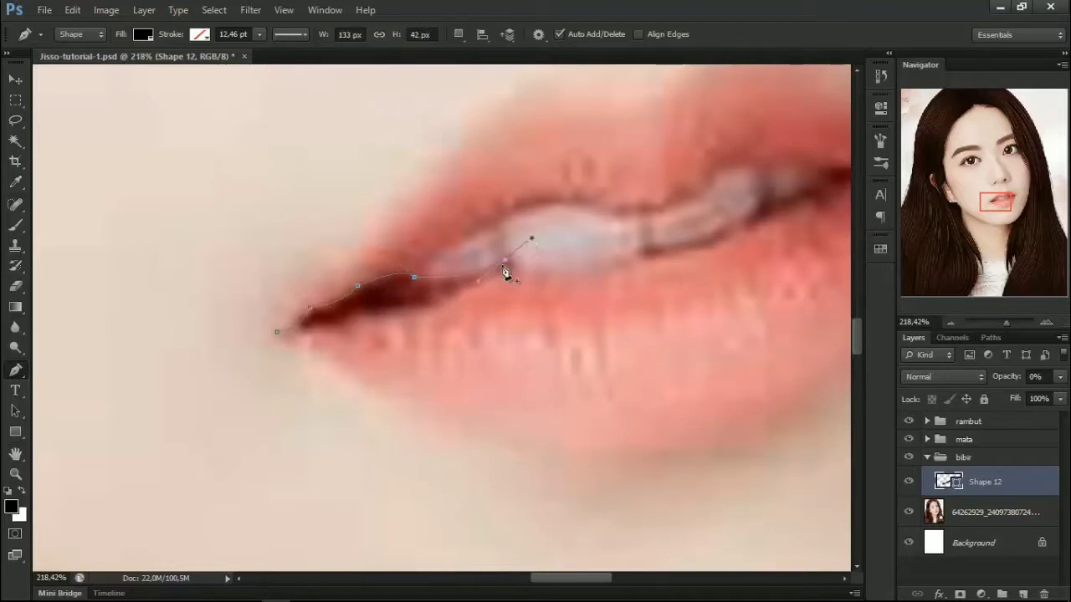
left_click(506, 261)
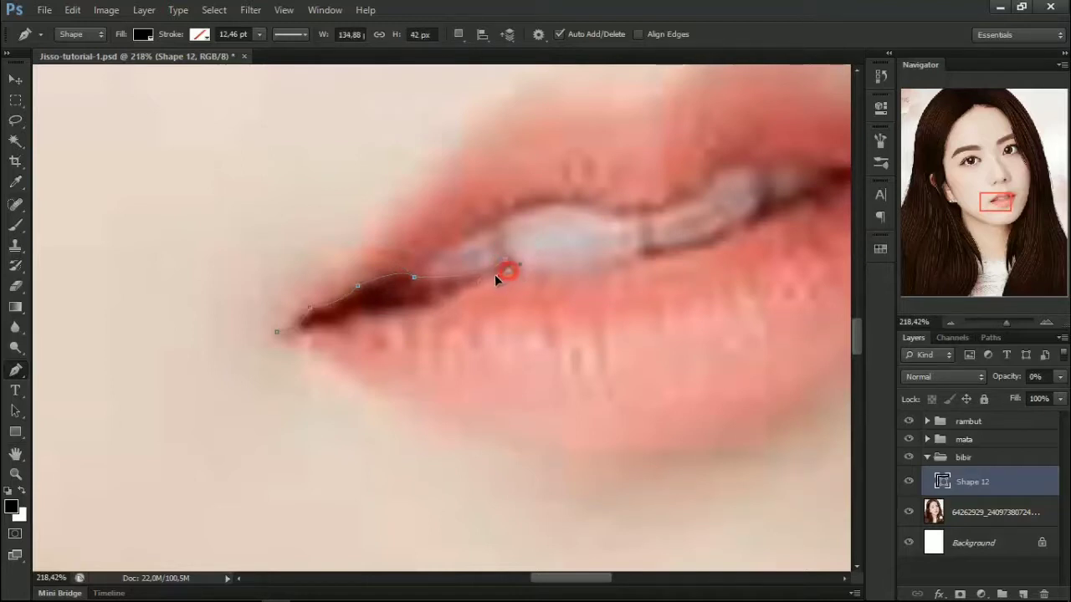
left_click(508, 268)
left_click_drag(430, 315, 416, 340)
mouse_move(355, 327)
left_mouse_down()
mouse_move(345, 351)
mouse_move(290, 316)
left_mouse_up()
left_click(355, 327, "alt")
left_click(272, 334)
Step: Switch path operations to Combine Shapes and begin tracing the right half of the lip line
left_click(458, 37)
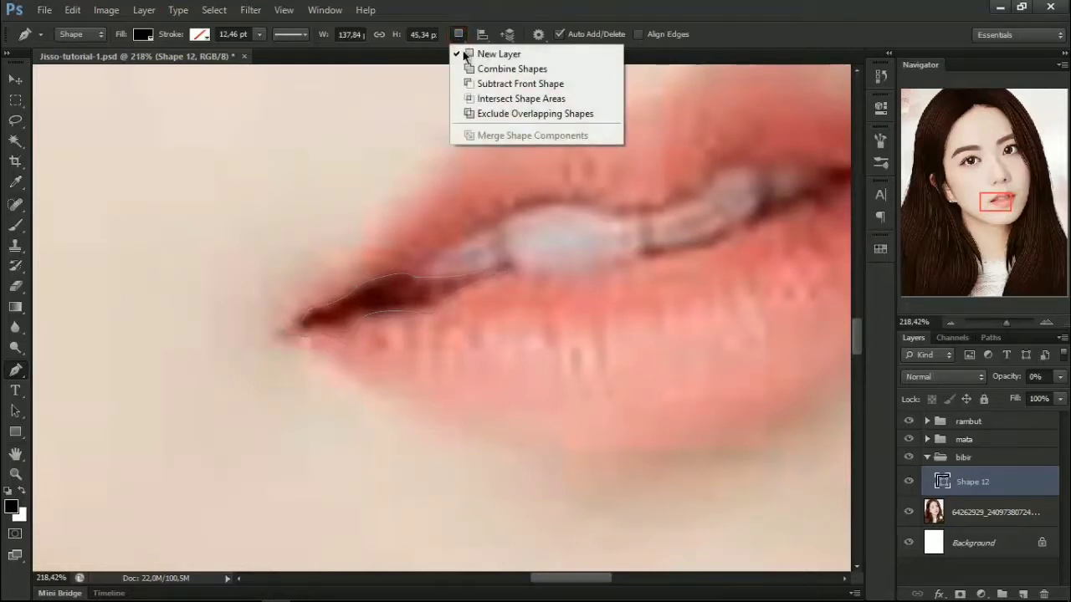
left_click(533, 74)
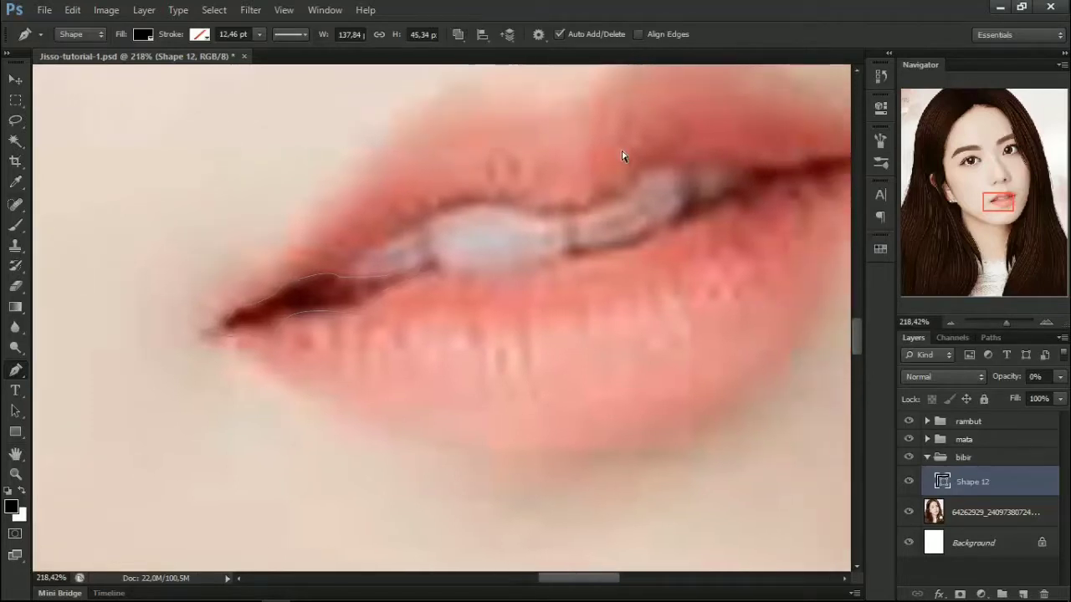
scroll(621, 156, "right", 5)
scroll(535, 216, "left", 1)
scroll(535, 216, "up", 1)
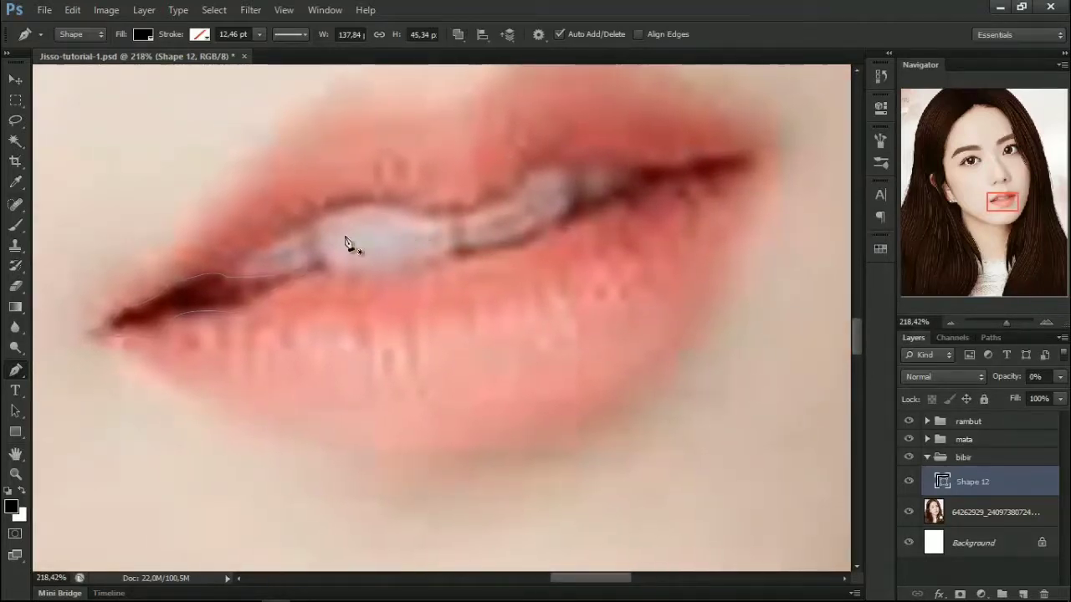
left_click_drag(470, 224, 517, 178)
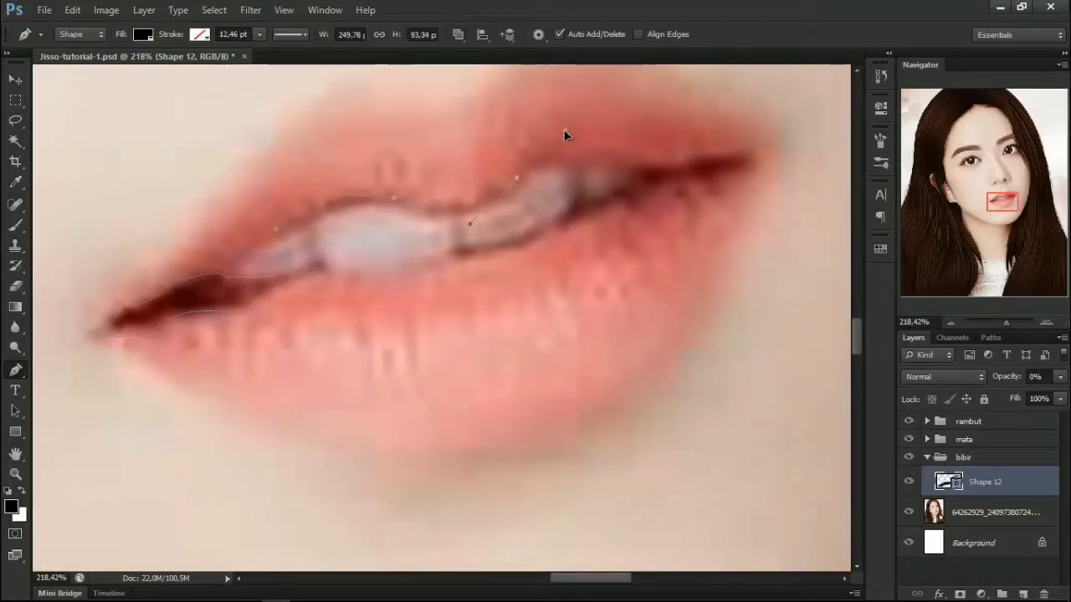
scroll(556, 157, "right", 1)
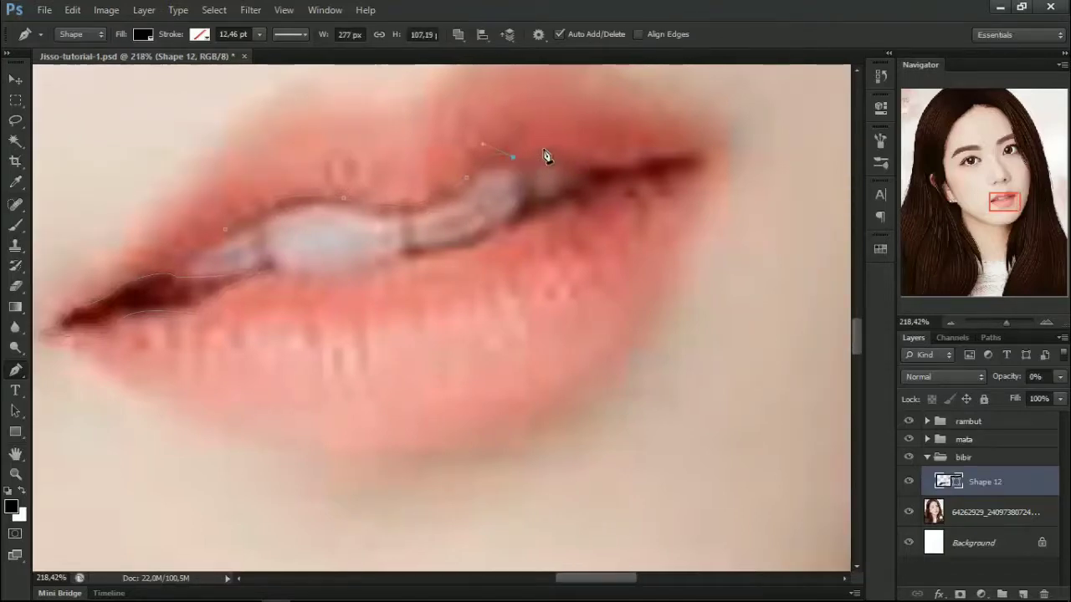
mouse_move(574, 159)
left_mouse_down()
mouse_move(584, 170)
mouse_move(623, 138)
mouse_move(566, 184)
mouse_move(564, 208)
left_mouse_up()
scroll(583, 170, "right", 2)
scroll(623, 160, "right", 1)
scroll(568, 184, "left", 1)
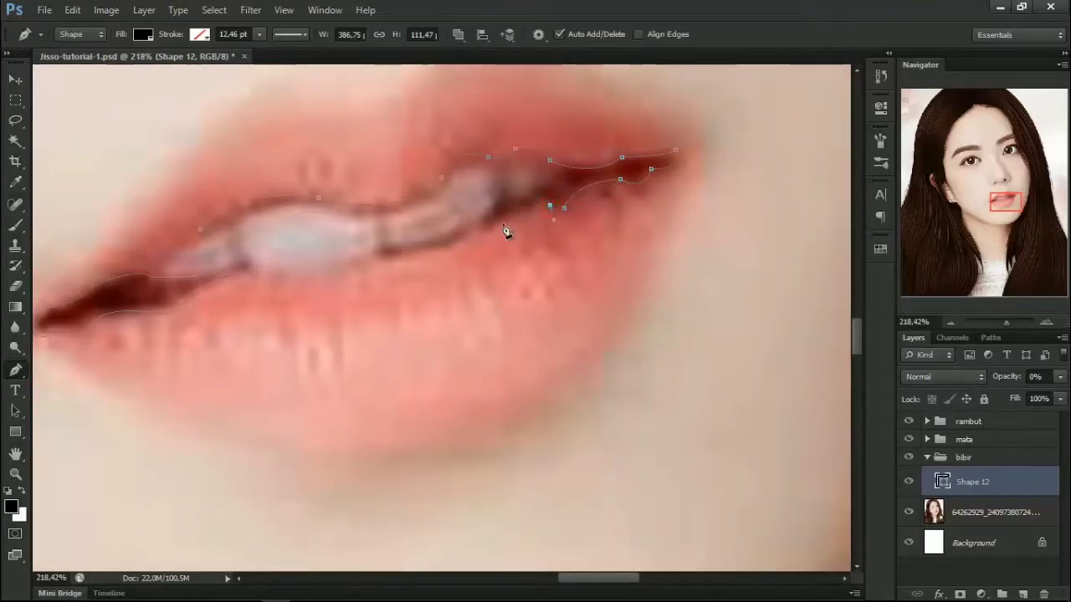
scroll(495, 276, "left", 2)
mouse_move(462, 258)
left_mouse_down()
mouse_move(471, 268)
mouse_move(466, 256)
left_mouse_up()
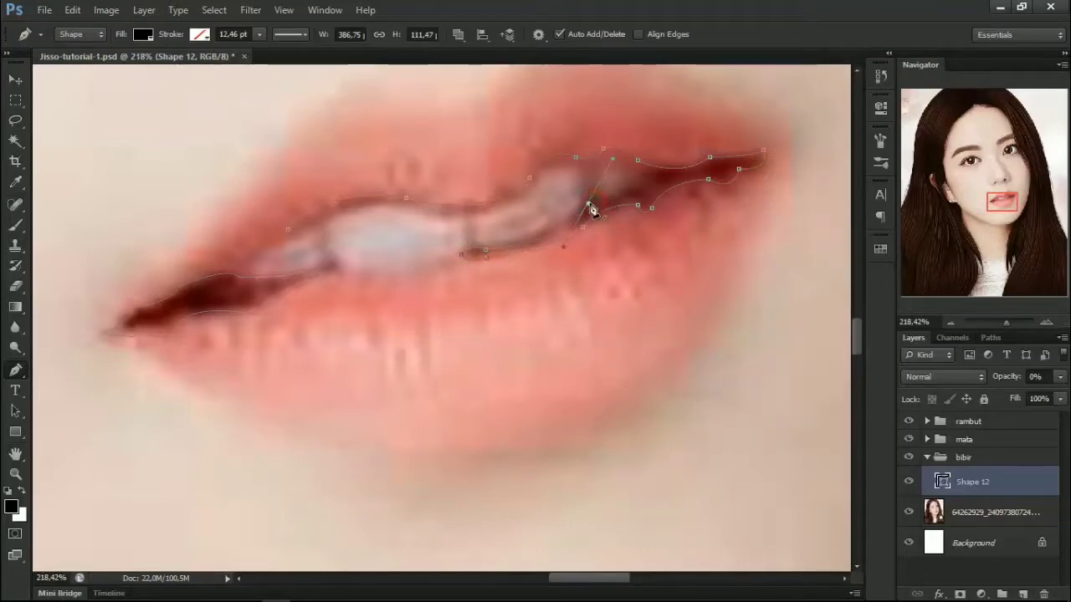
Step: Add the remaining right lip-line anchors and close that part of the shape
scroll(588, 198, "right", 1)
left_click_drag(543, 171, 578, 181)
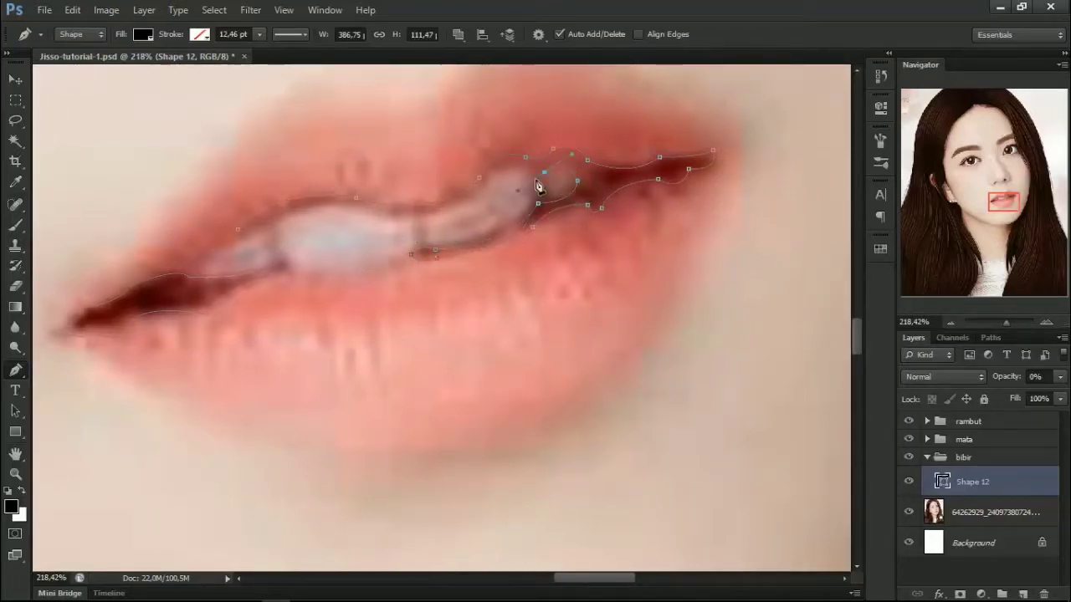
left_click_drag(487, 180, 483, 202)
scroll(488, 205, "left", 1)
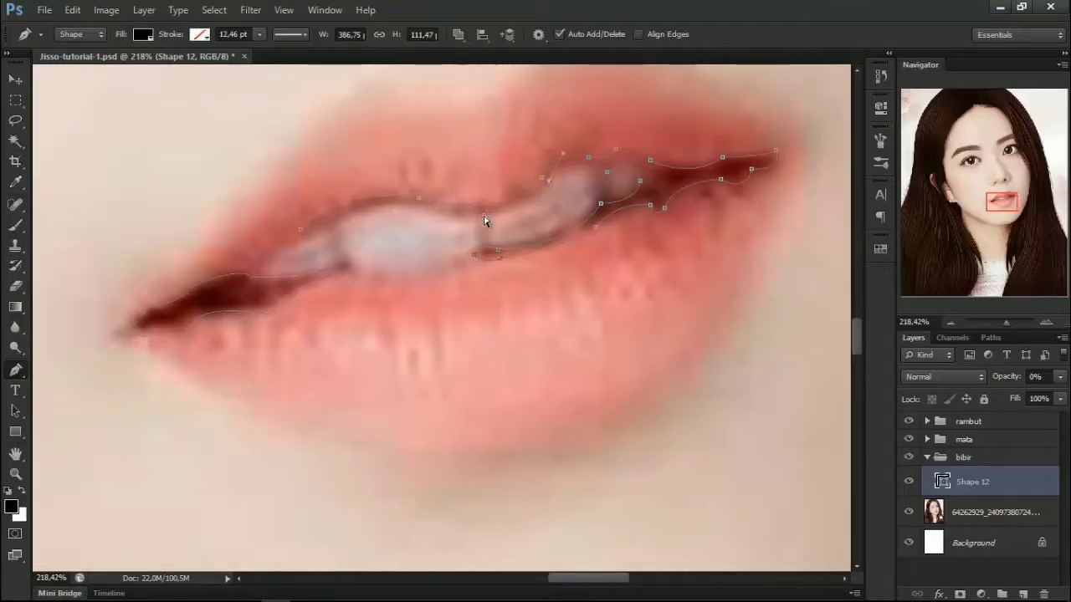
scroll(468, 216, "left", 1)
left_click(428, 205, "alt")
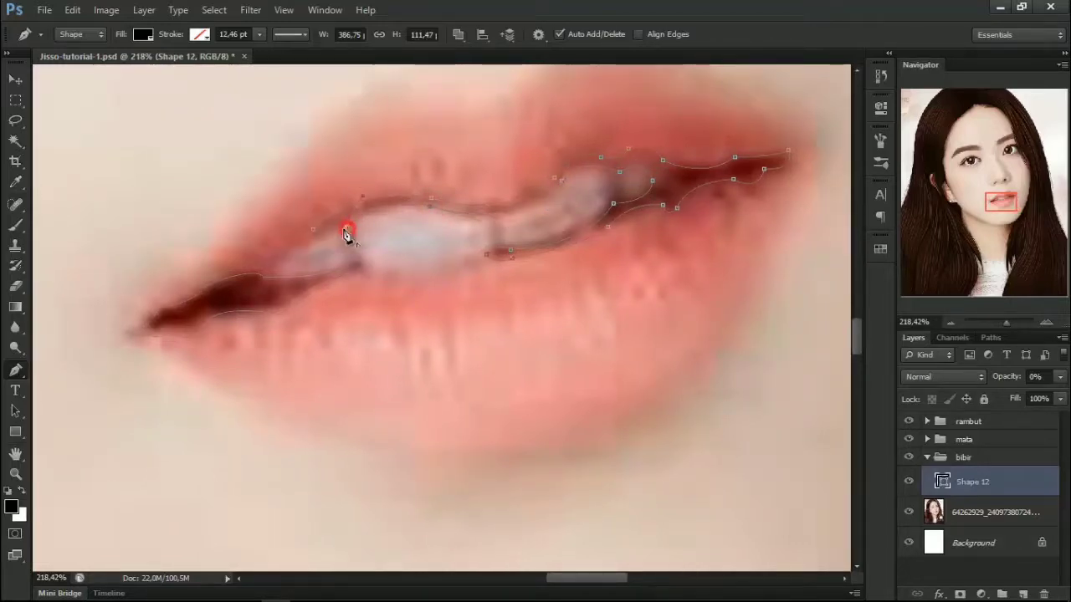
scroll(475, 194, "right", 1)
left_click(551, 169)
left_click_drag(544, 214, 530, 231)
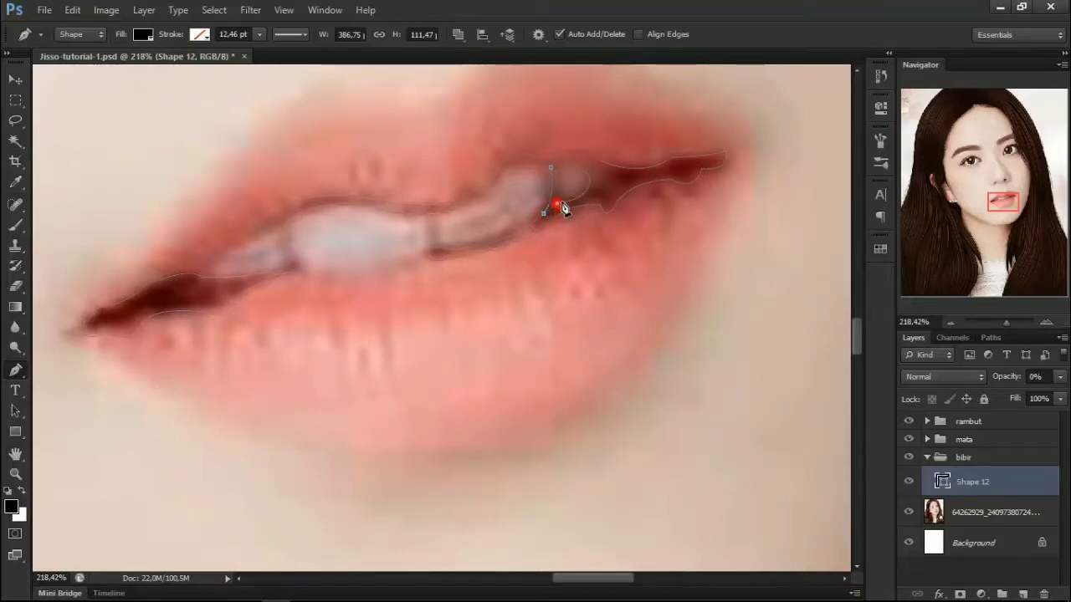
left_click(611, 214)
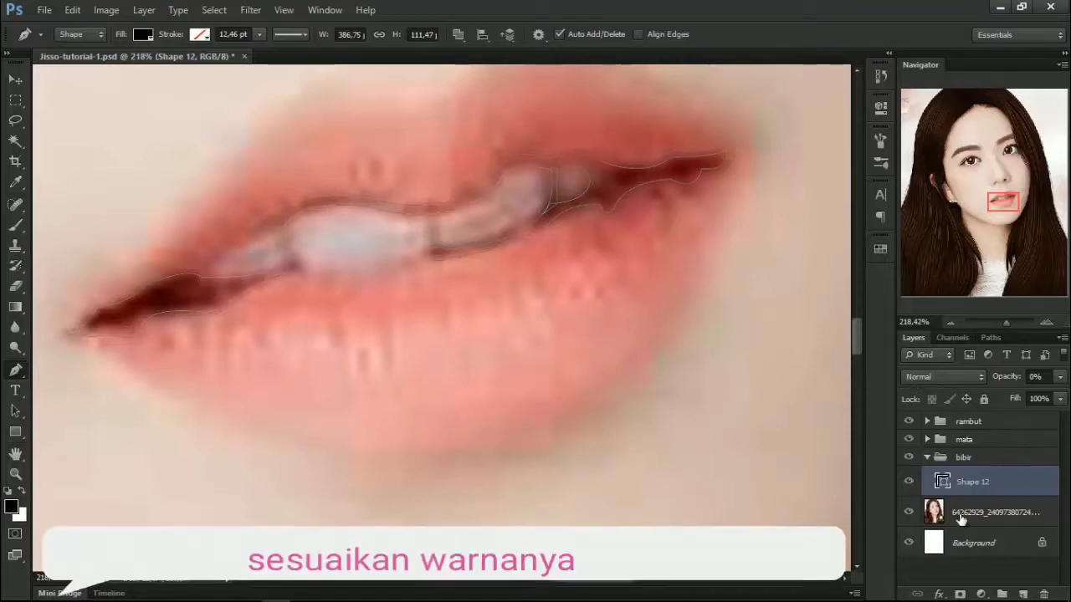
Step: Set Shape 12's fill colour to dark red #75000a
double_click(942, 481)
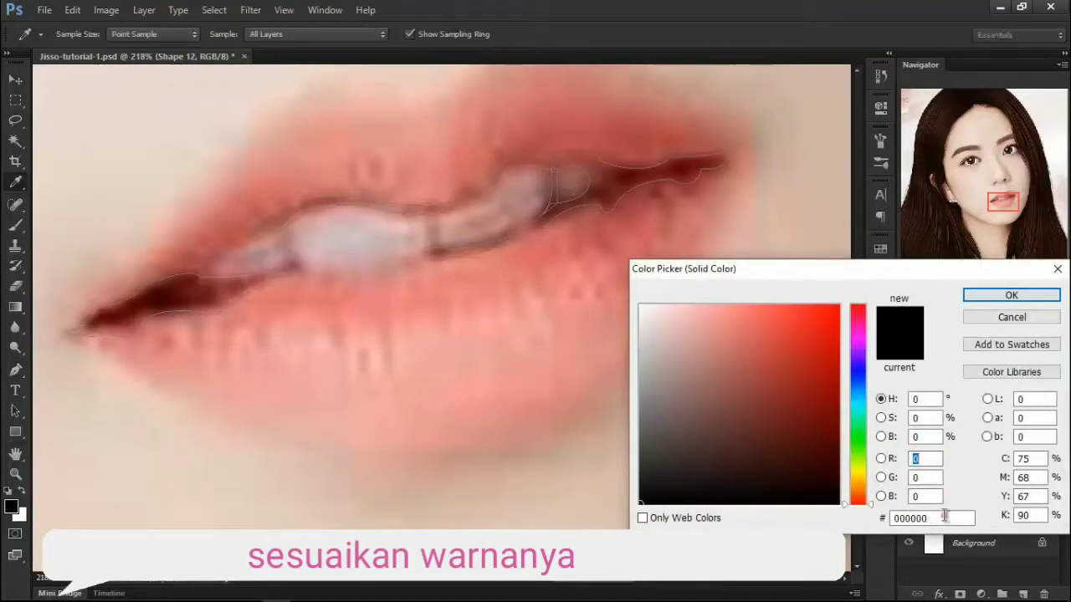
double_click(929, 518)
type("75000a")
left_click(1000, 295)
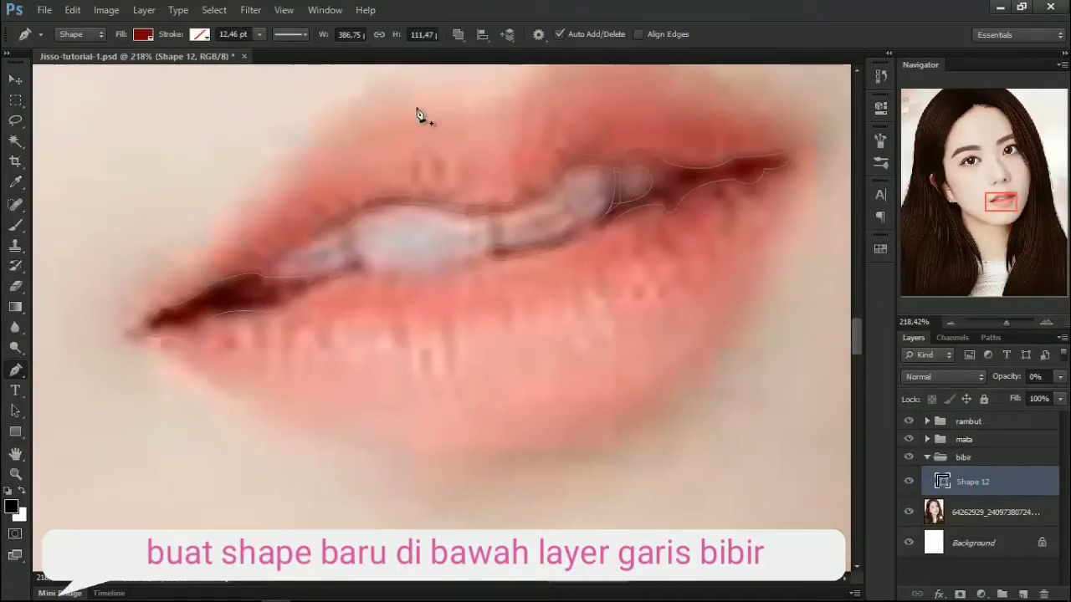
Step: Put new shapes on their own layer and start the teeth outline at 0% opacity
left_click(459, 35)
left_click(475, 53)
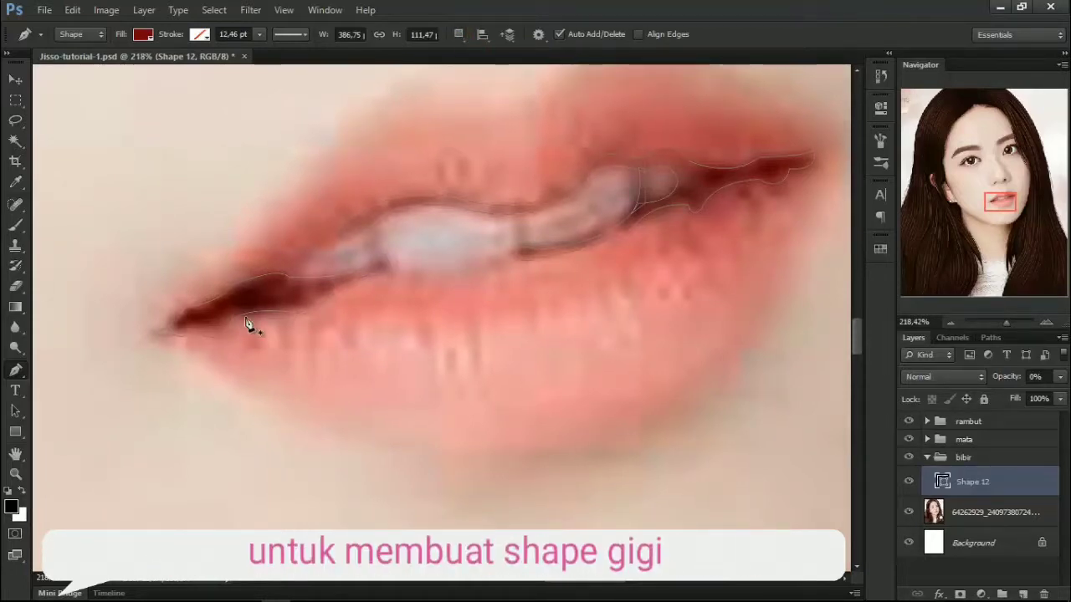
left_click(261, 297)
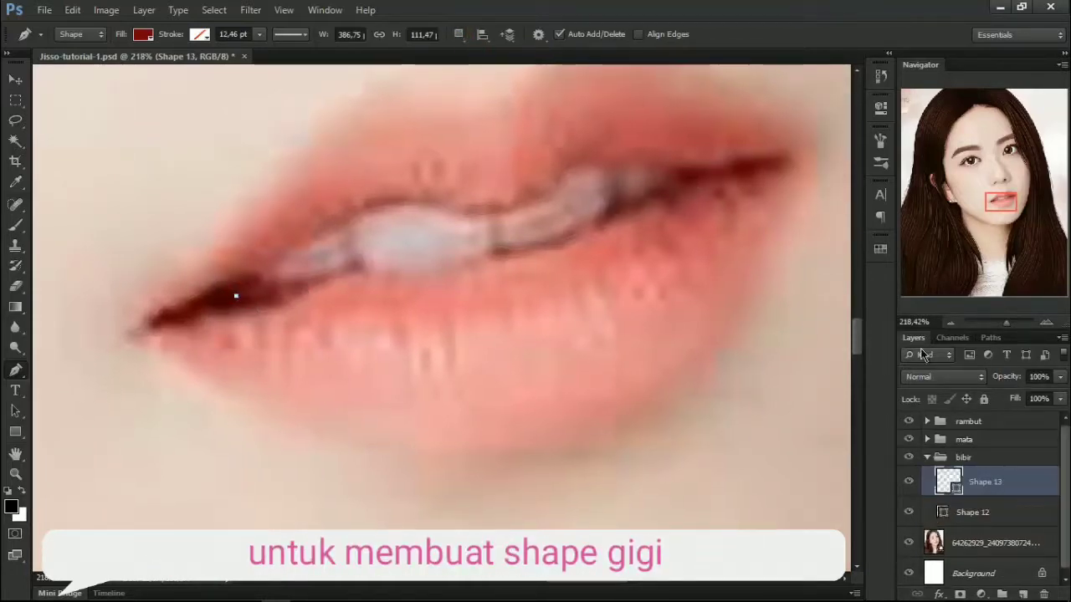
left_click_drag(1007, 377, 962, 377)
scroll(276, 335, "up", 1)
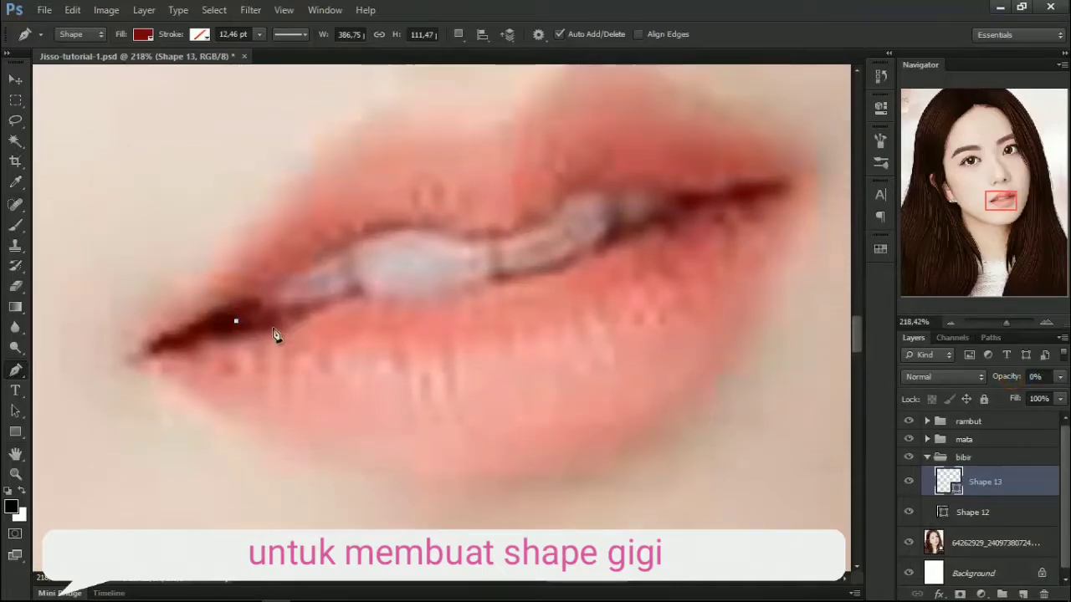
left_click(424, 228)
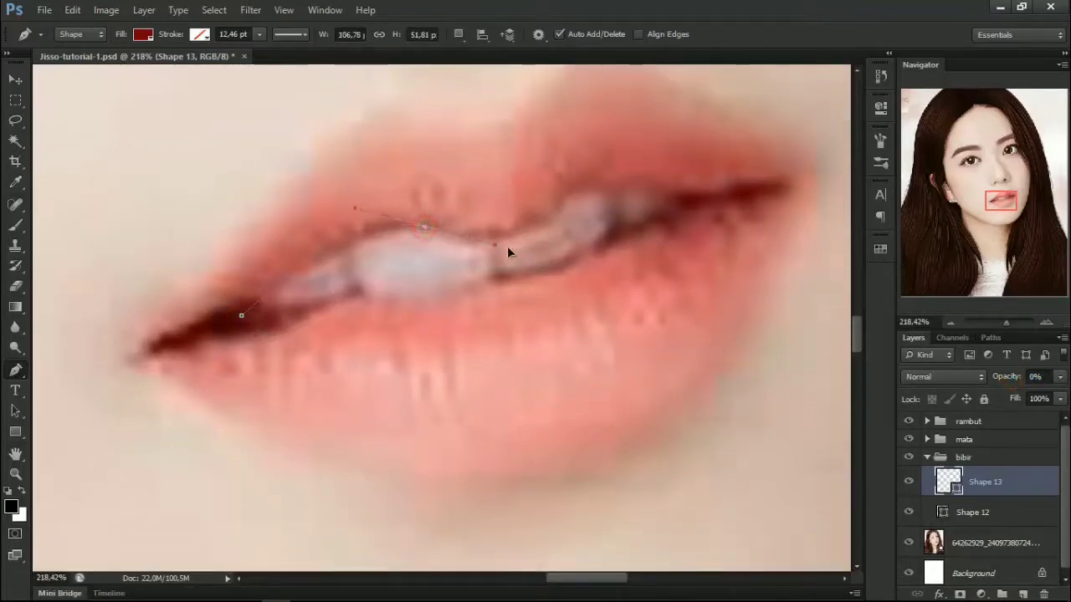
left_click(425, 227)
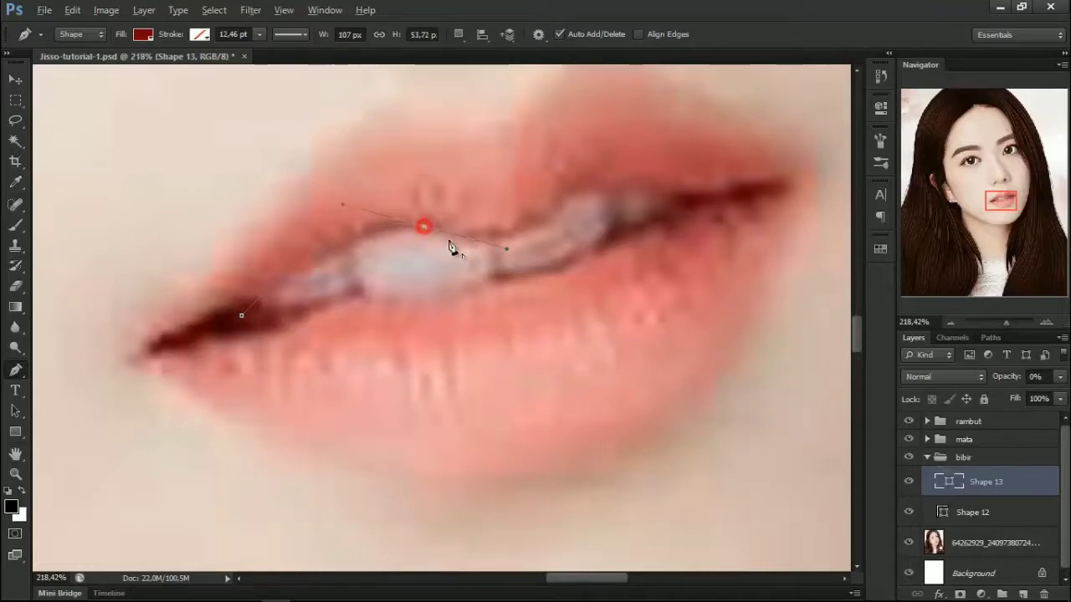
Step: Trace the upper teeth edge to the right mouth corner and return along the lower teeth edge
scroll(491, 234, "right", 2)
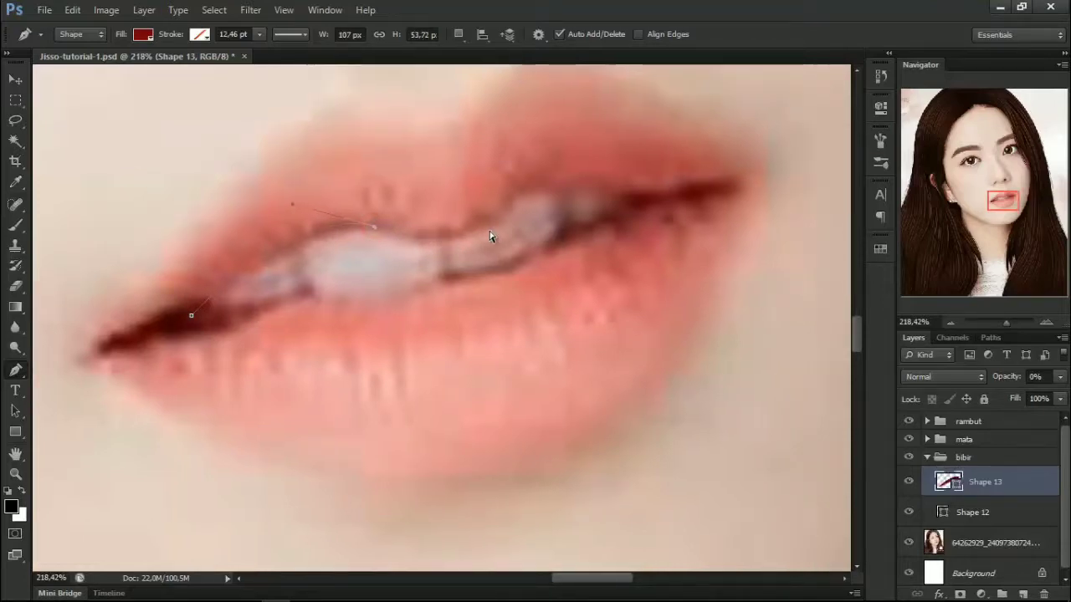
scroll(491, 237, "down", 1)
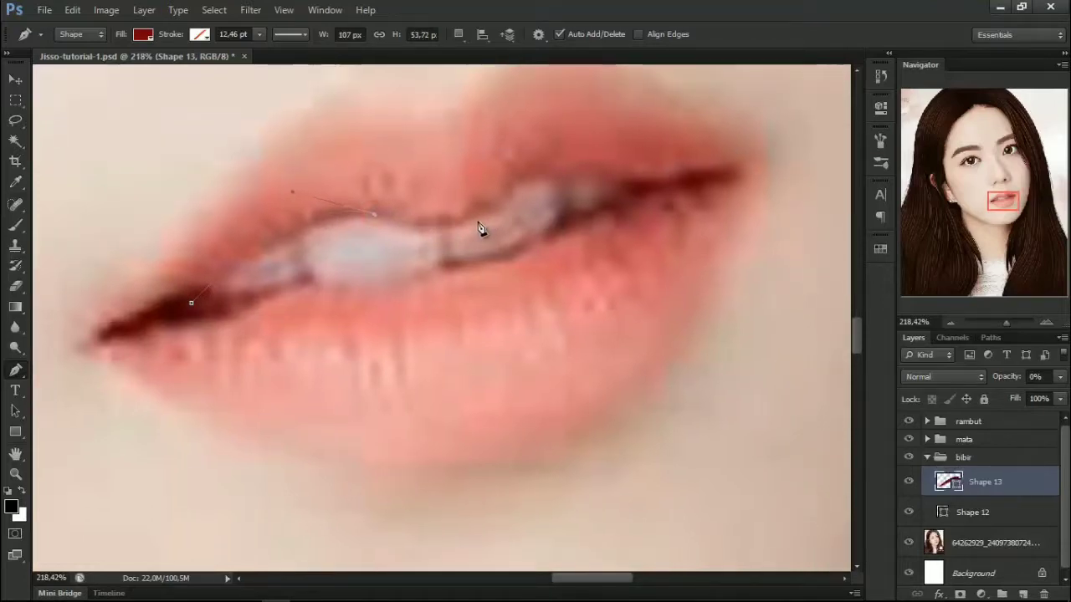
left_click(516, 180)
left_click_drag(559, 113, 559, 113)
left_click(517, 180)
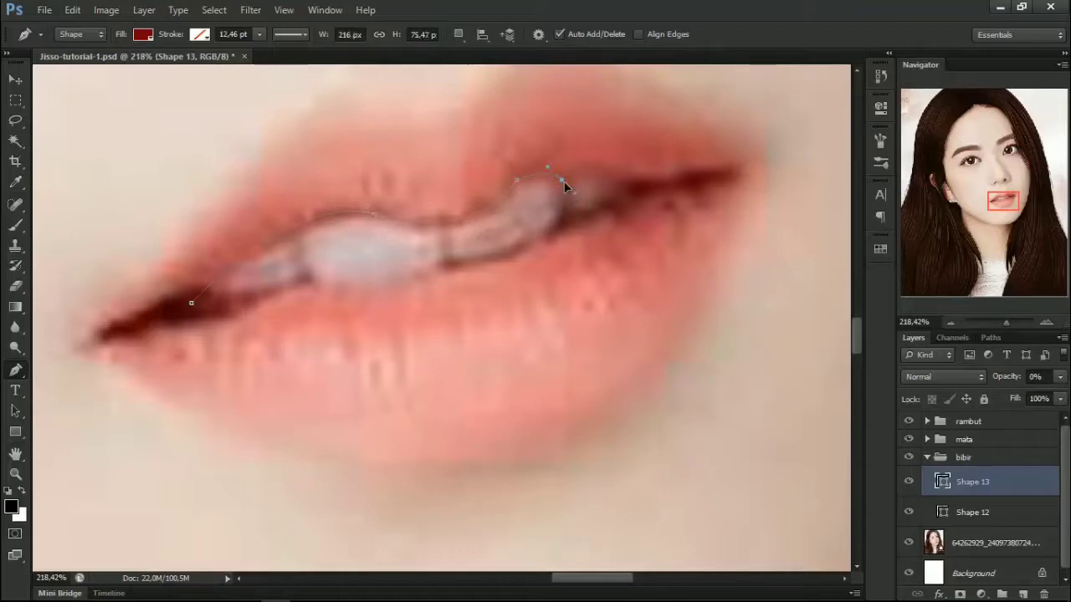
left_click_drag(573, 191, 578, 184)
scroll(528, 275, "left", 2)
left_click(634, 220)
left_click_drag(511, 263, 465, 253)
scroll(414, 293, "left", 2)
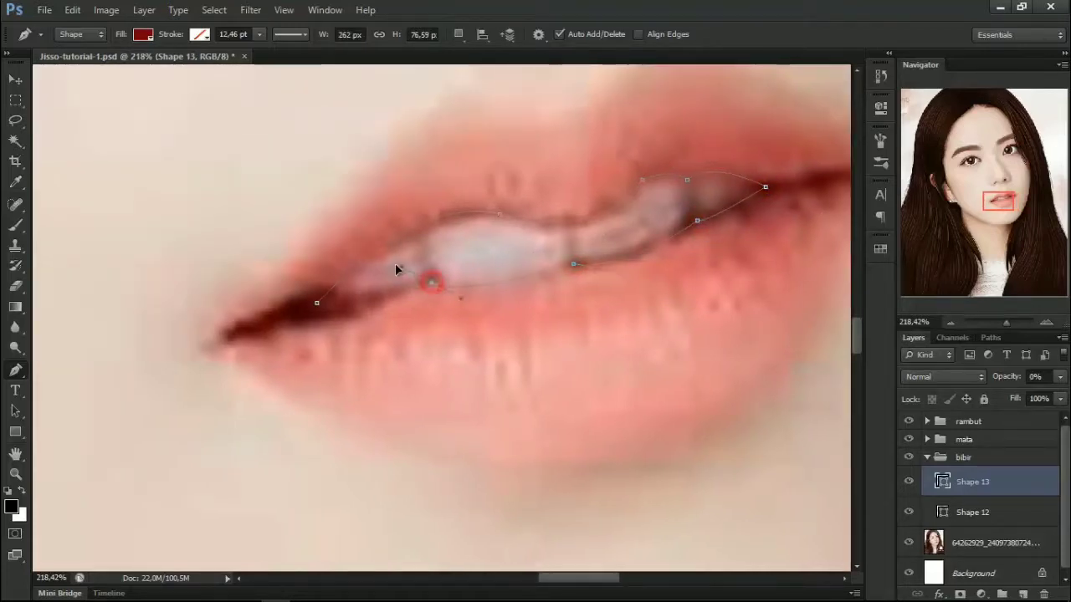
scroll(418, 314, "left", 2)
left_click_drag(431, 313, 410, 315)
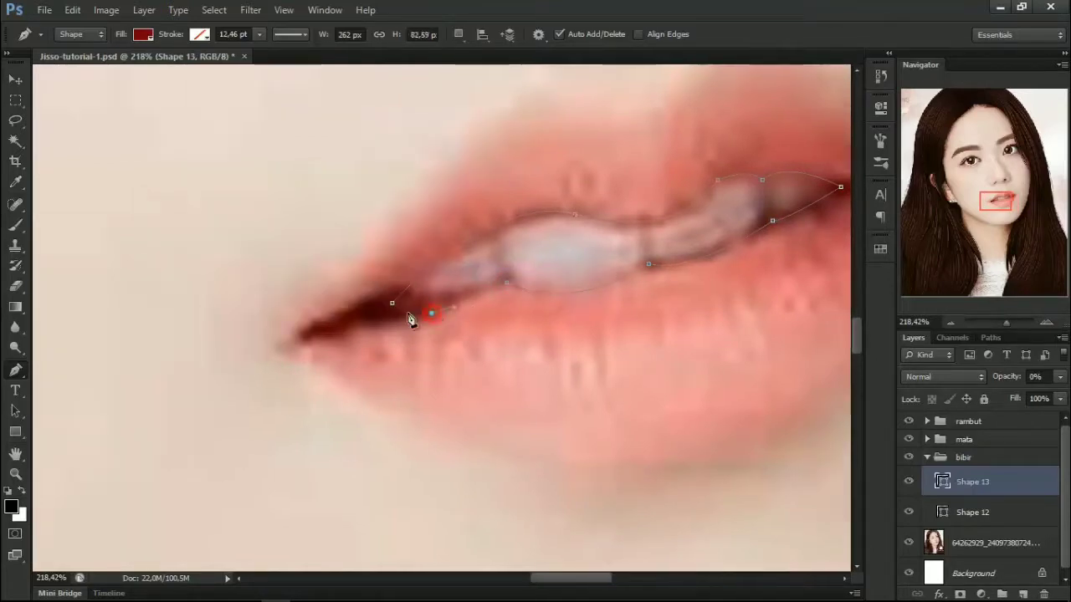
scroll(577, 306, "right", 5)
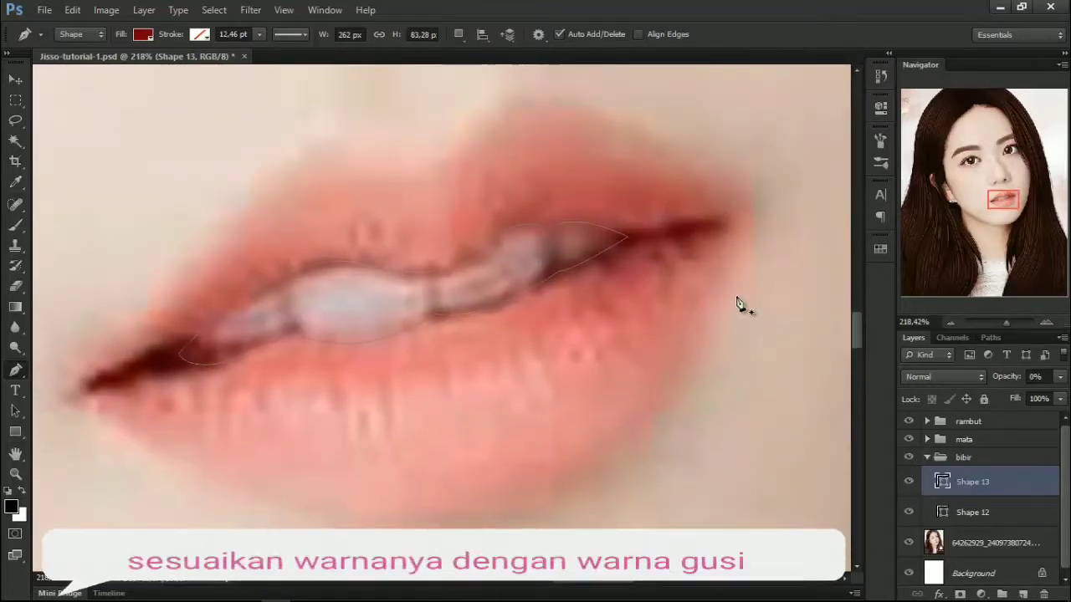
scroll(736, 303, "up", 1)
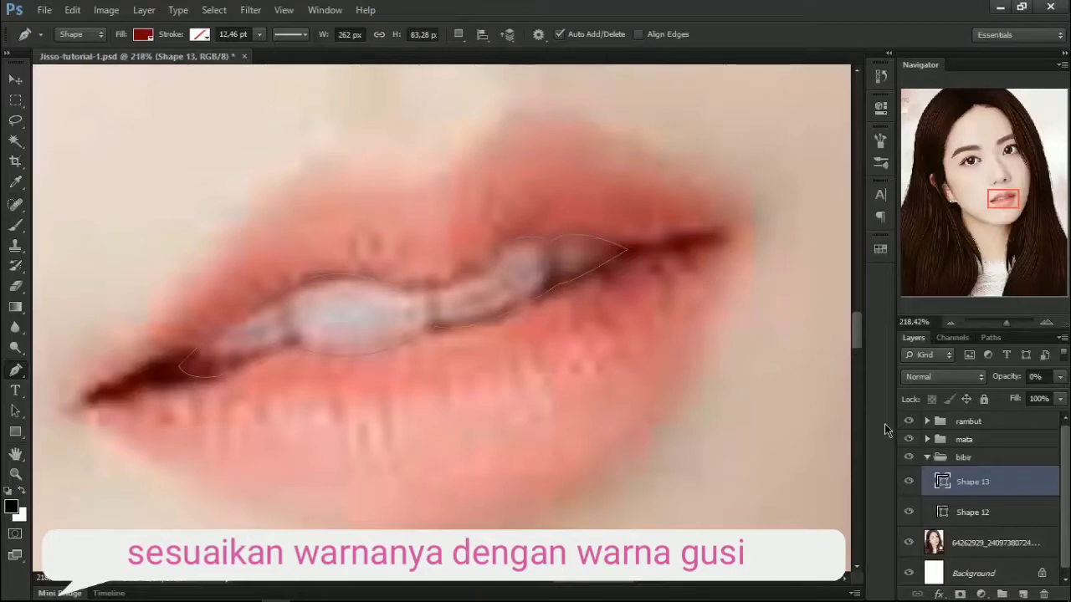
Step: Recolour Shape 13 to muted rose #a05051 and move it below Shape 12
double_click(943, 483)
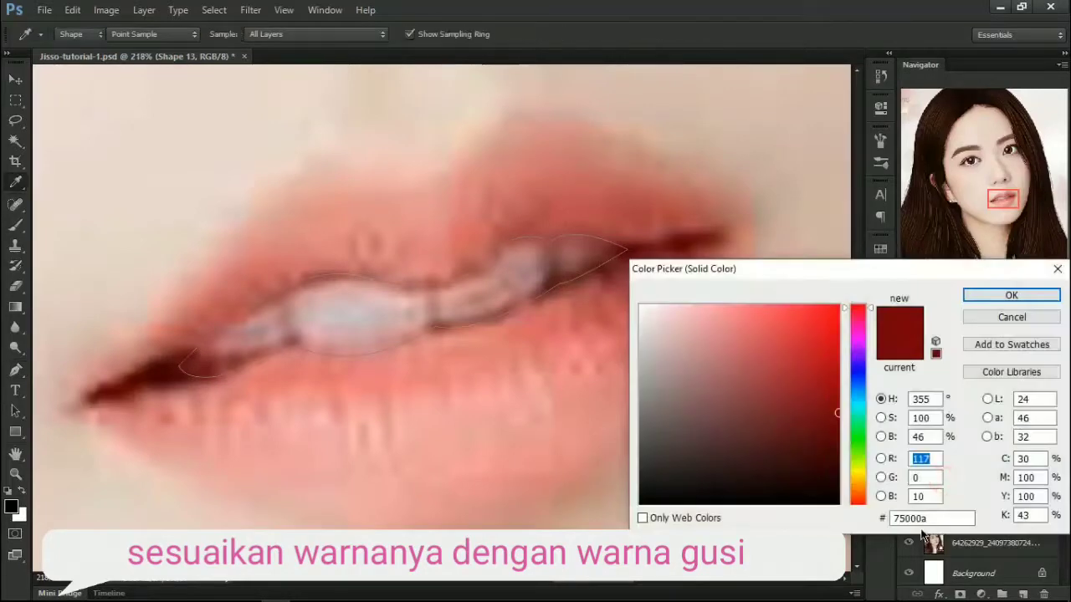
type("a05051")
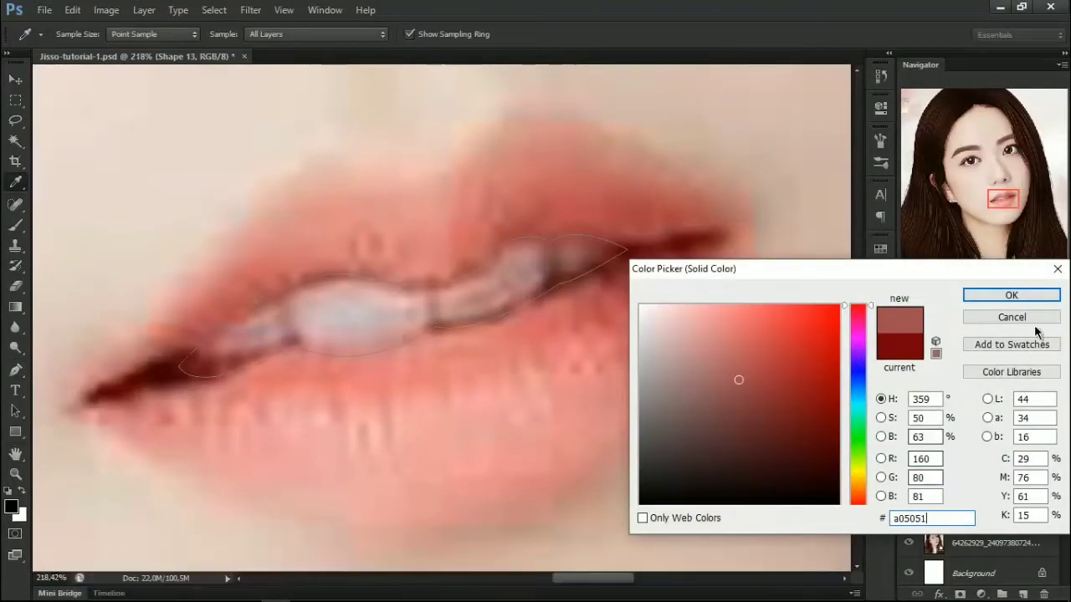
left_click(1009, 295)
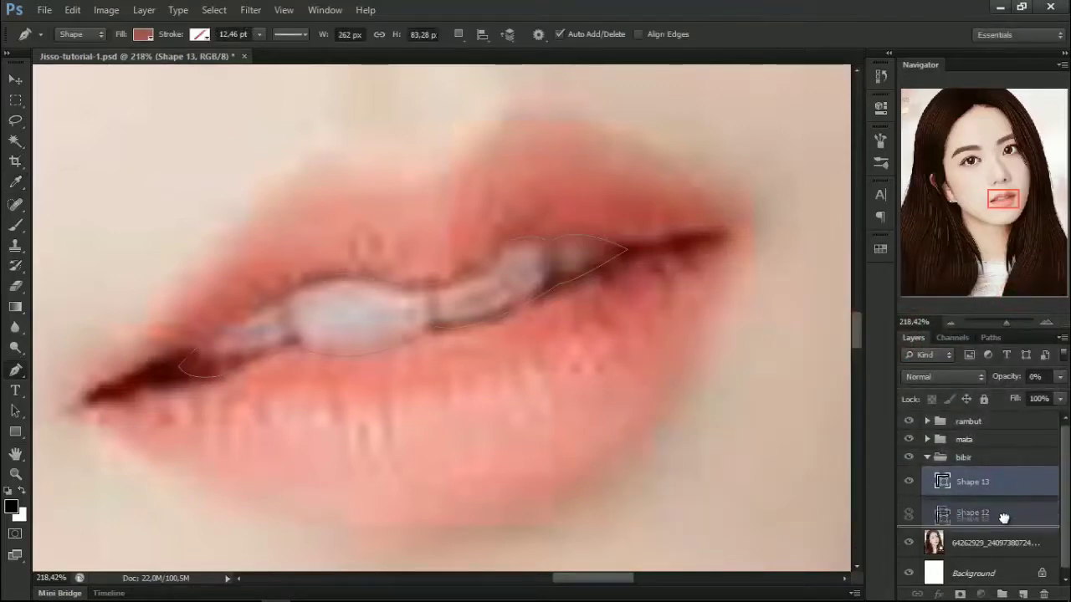
left_click_drag(1003, 486, 998, 515)
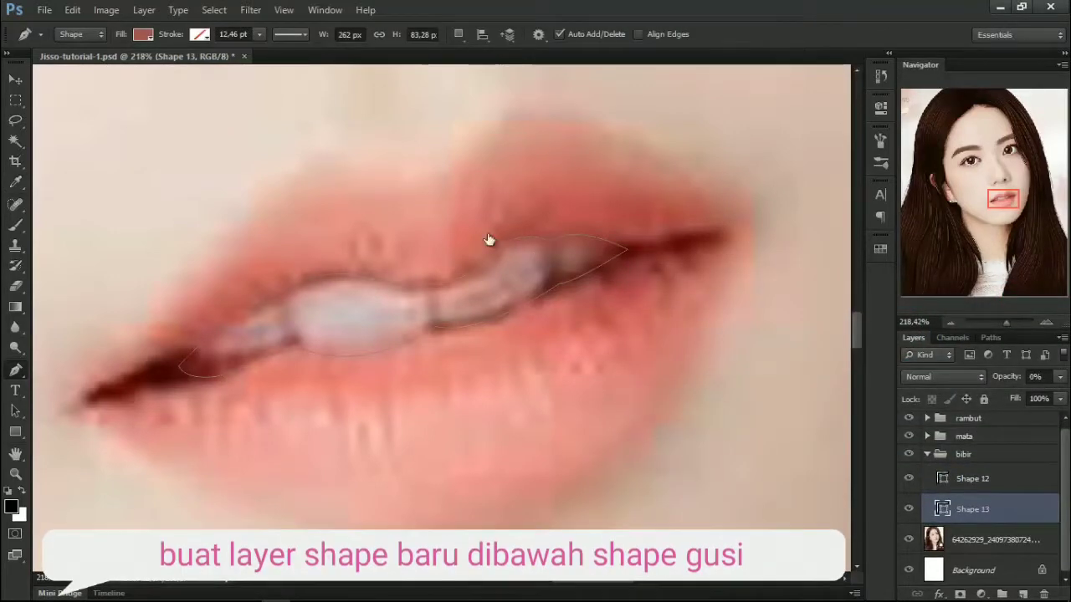
Step: Begin a new lip shape at the left mouth corner, curving up the upper lip
left_click(461, 37)
scroll(323, 280, "down", 1)
scroll(313, 317, "left", 2)
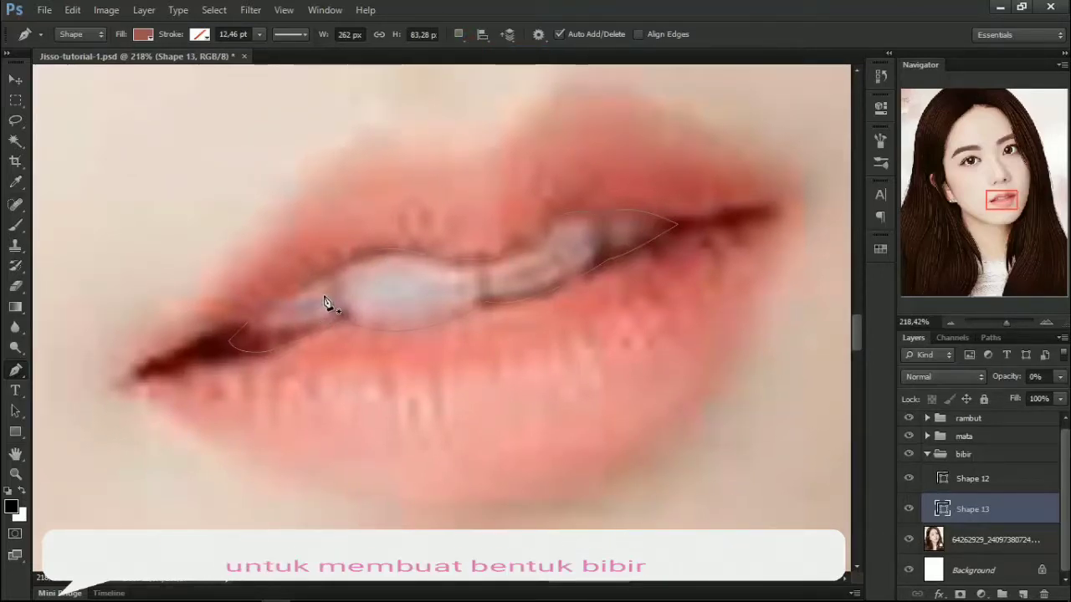
scroll(326, 303, "down", 1)
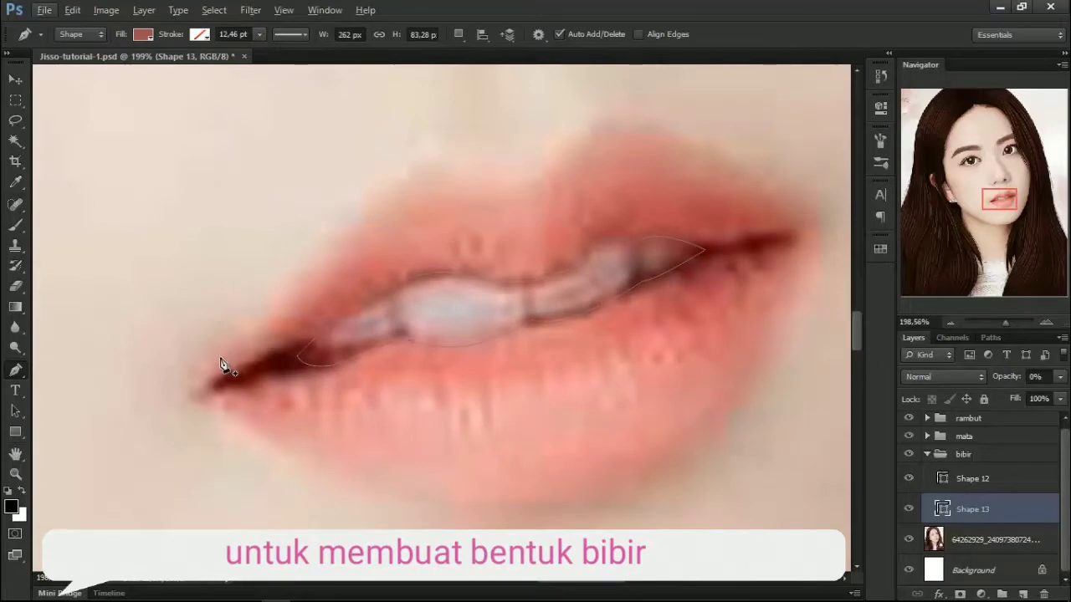
left_click(220, 358)
scroll(317, 311, "up", 1)
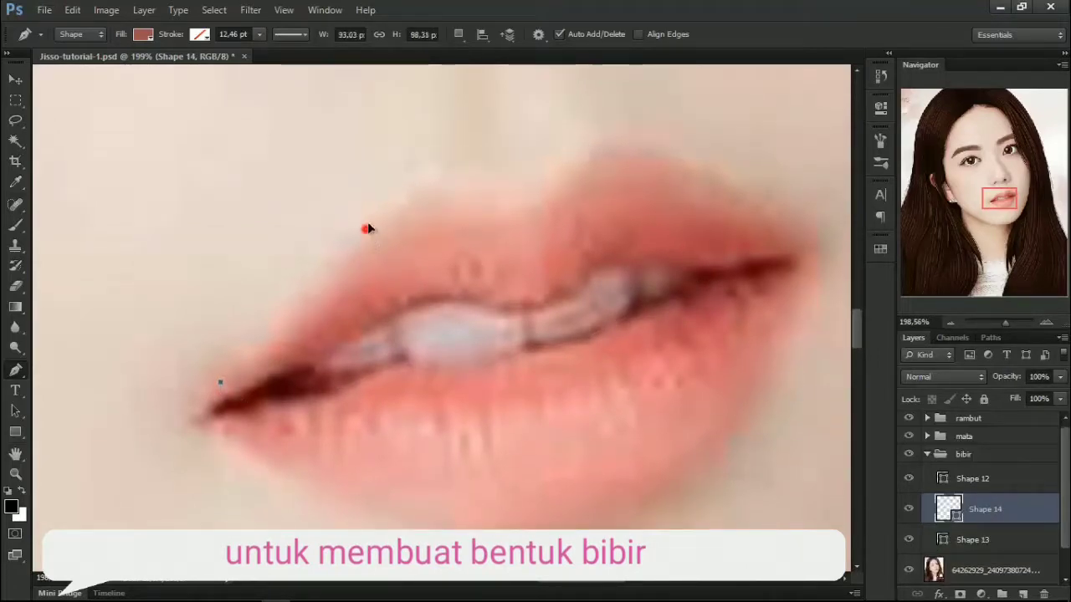
left_click_drag(366, 229, 393, 183)
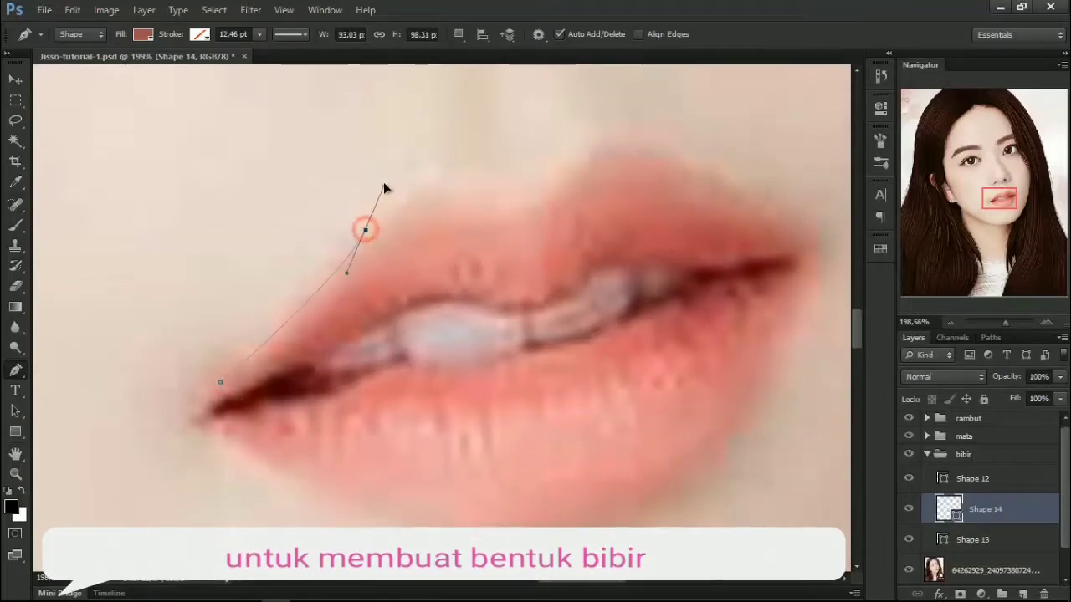
Step: Set Shape 14 to 0% opacity and trace the upper lip over the cupid's bow to the right corner
left_click(367, 229, "alt")
left_click_drag(1009, 382, 895, 384)
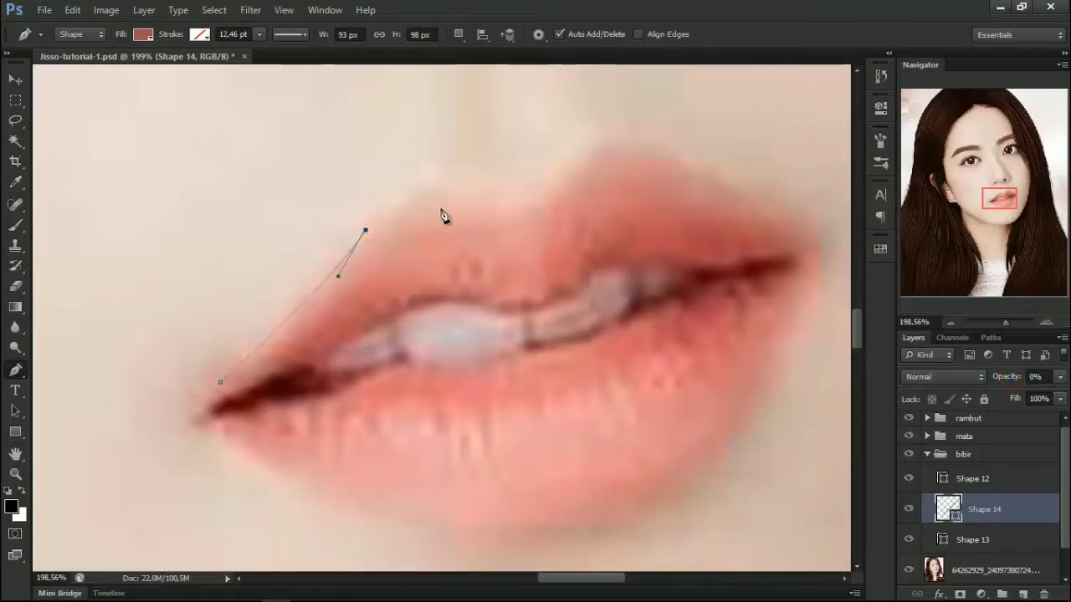
left_click_drag(483, 195, 543, 243)
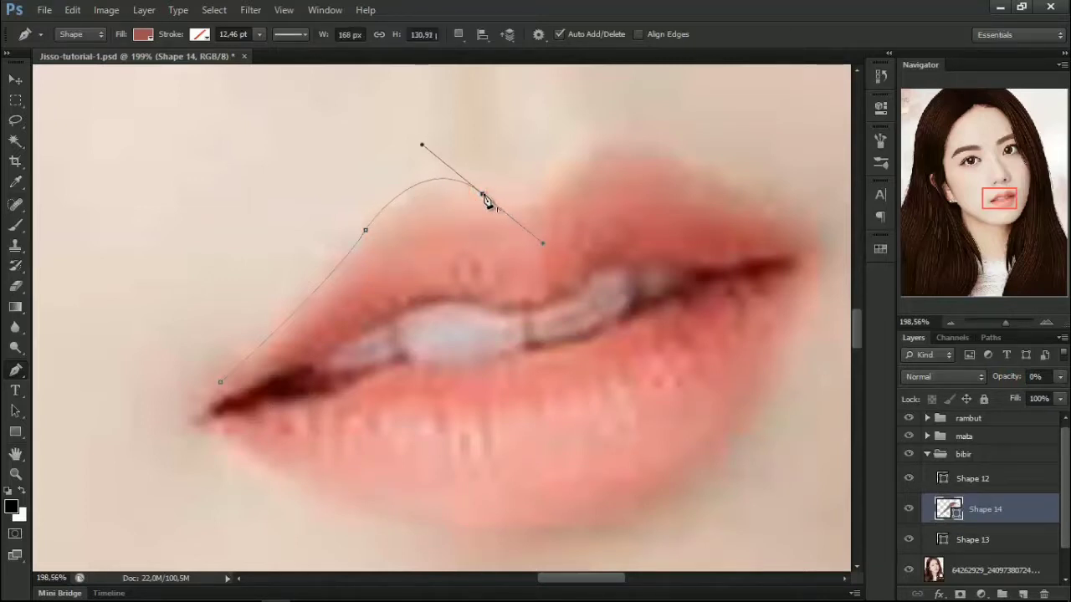
left_click(483, 195, "alt")
left_click_drag(562, 163, 582, 104)
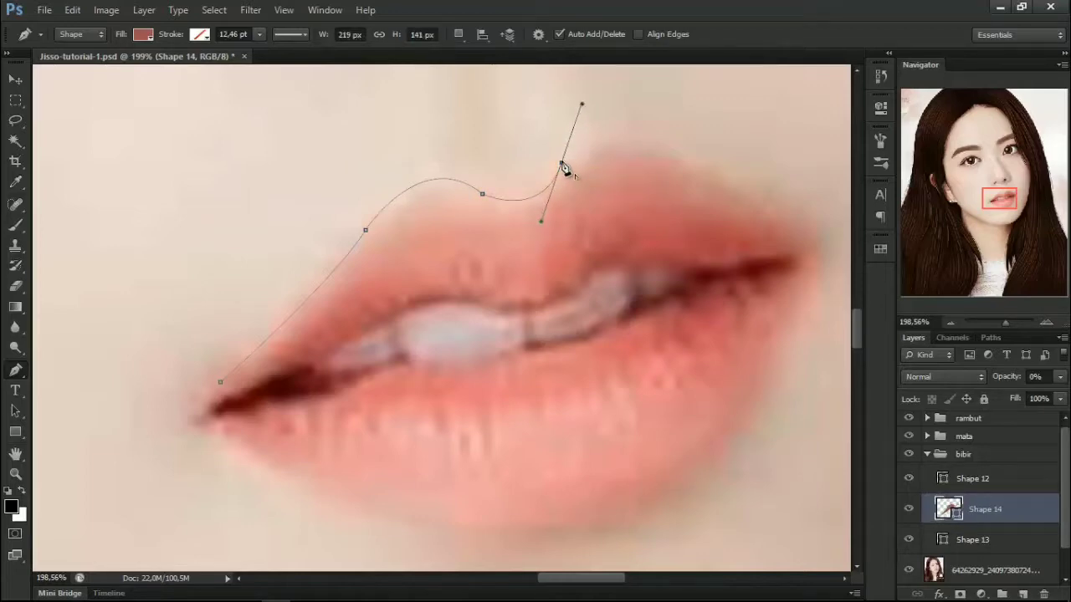
left_click_drag(561, 163, 553, 173)
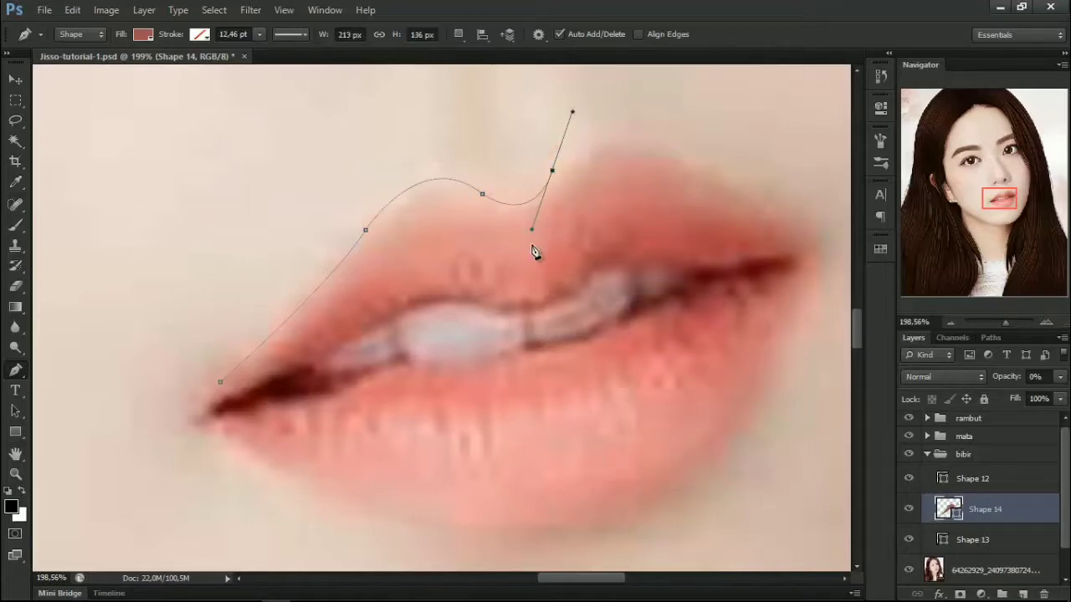
left_click(552, 170, "alt")
mouse_move(702, 171)
left_mouse_down()
mouse_move(806, 255)
mouse_move(676, 215)
left_mouse_up()
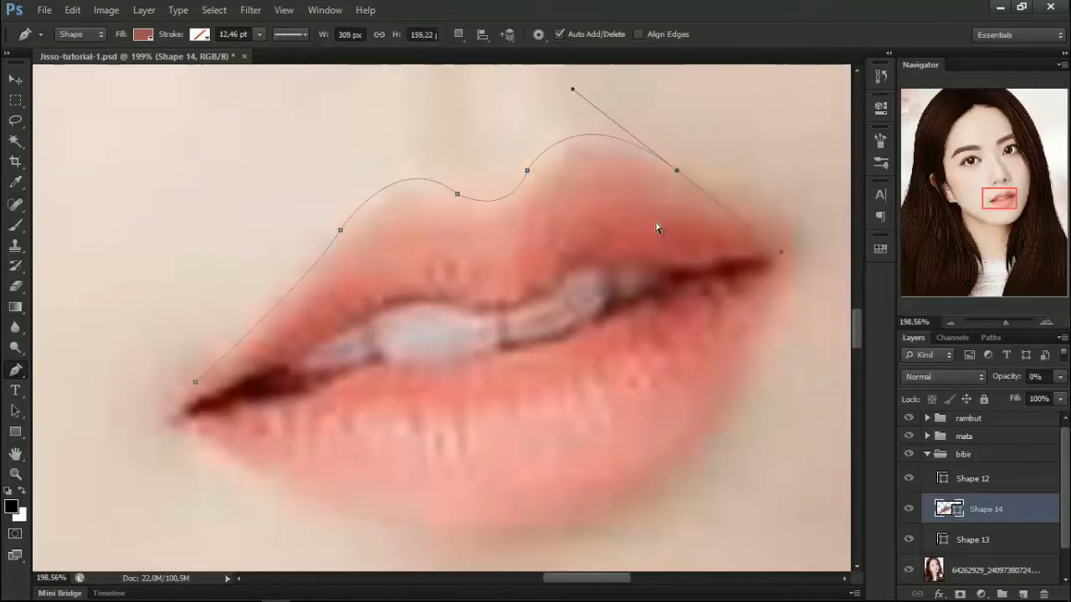
left_click(672, 212)
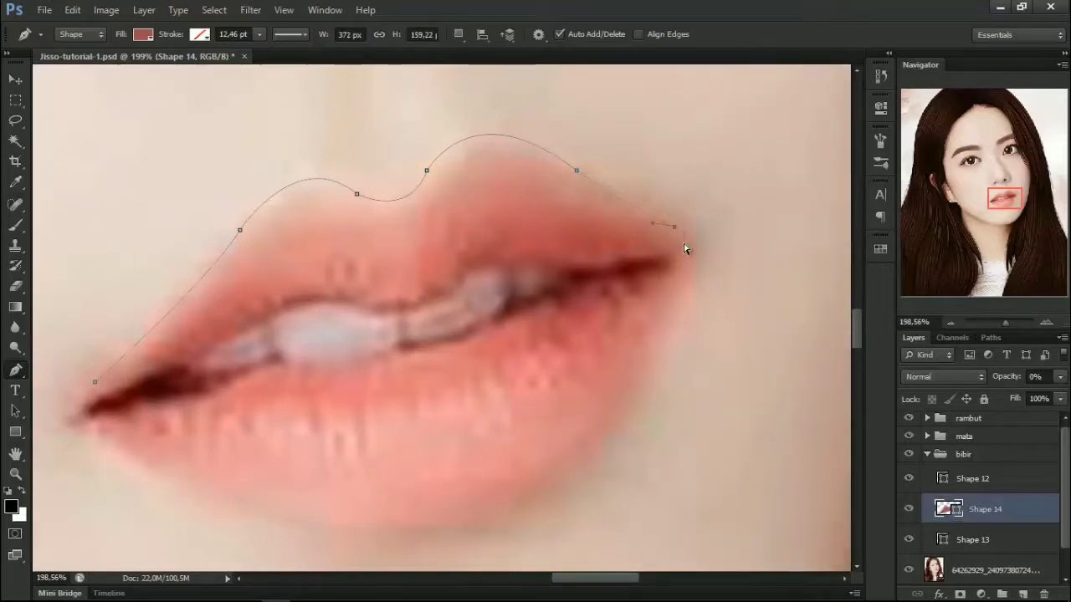
left_click_drag(685, 272, 655, 303)
Step: Trace the lower lip back to the left corner and rejoin the outline at its start point
scroll(624, 335, "down", 1)
scroll(587, 330, "down", 1)
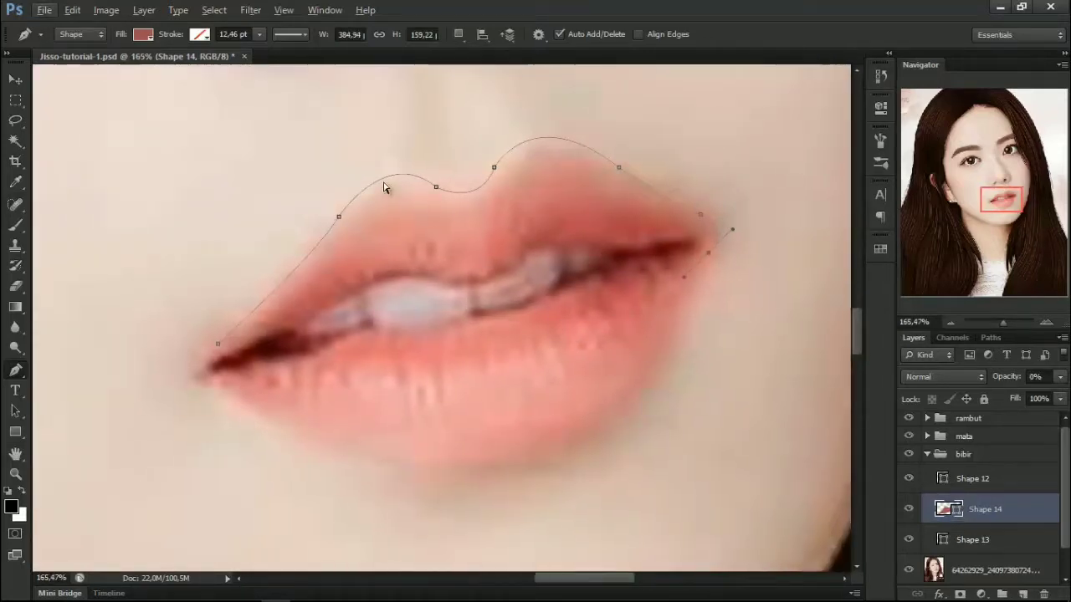
scroll(669, 324, "down", 2)
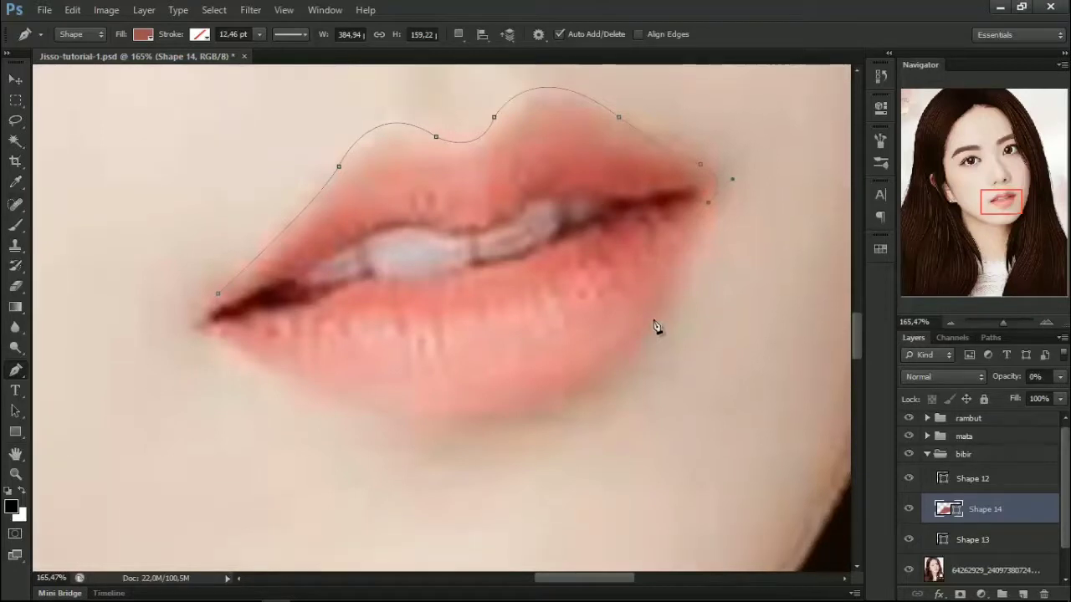
left_click_drag(655, 320, 649, 344)
scroll(531, 411, "down", 1)
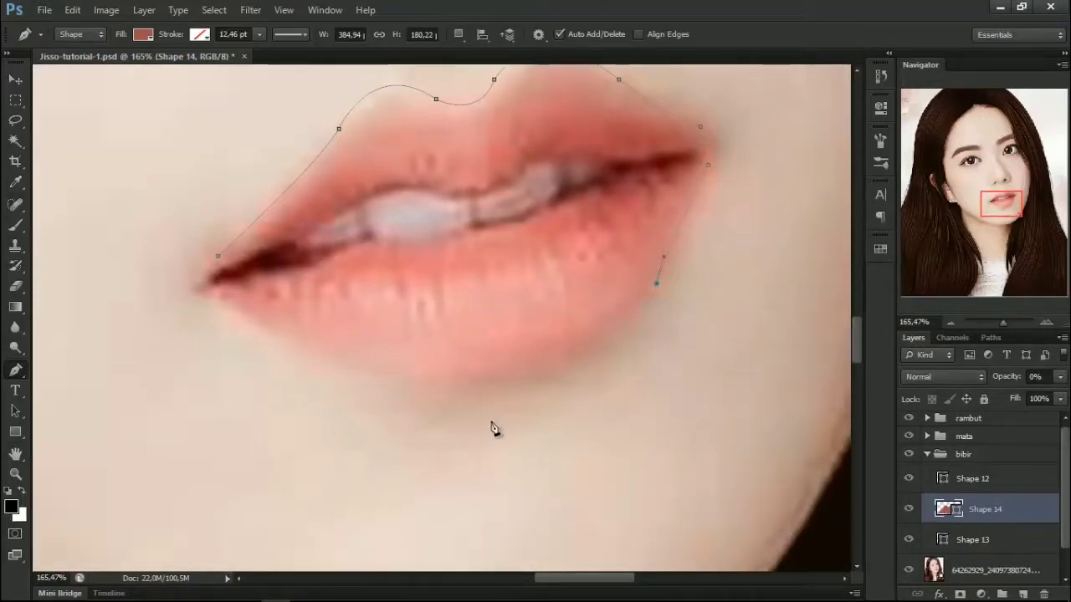
left_click_drag(361, 371, 139, 313)
left_click(361, 370, "alt")
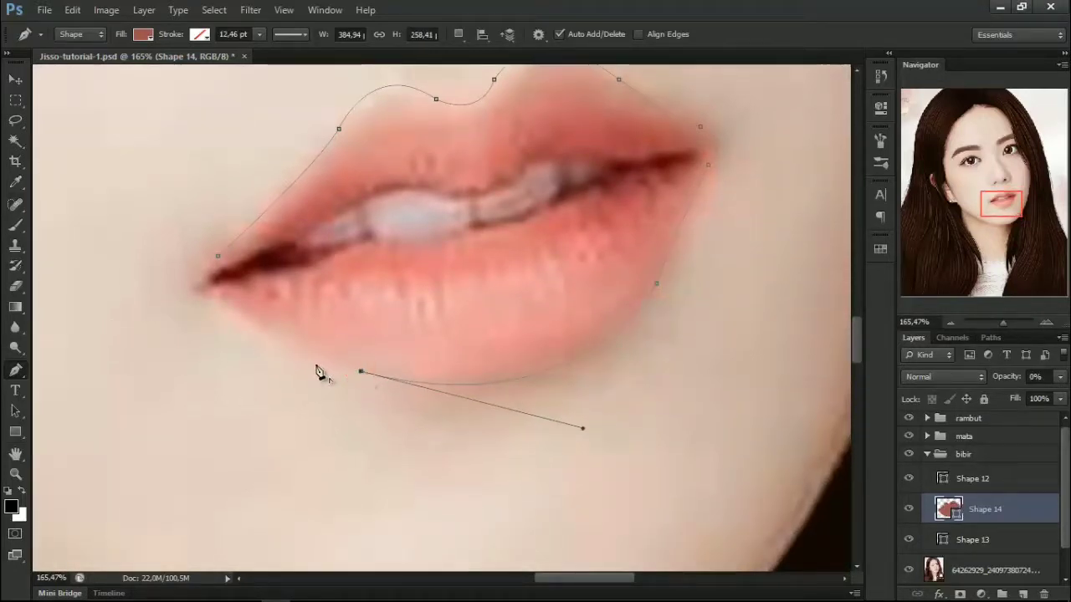
scroll(318, 372, "left", 1)
left_click(232, 289)
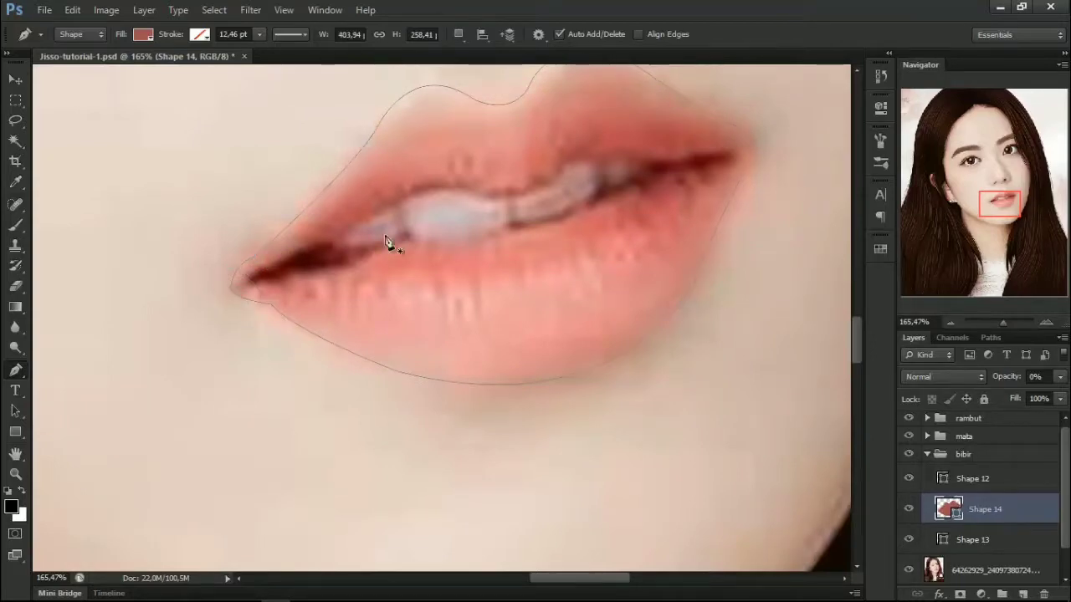
scroll(386, 242, "up", 1)
left_click(736, 164)
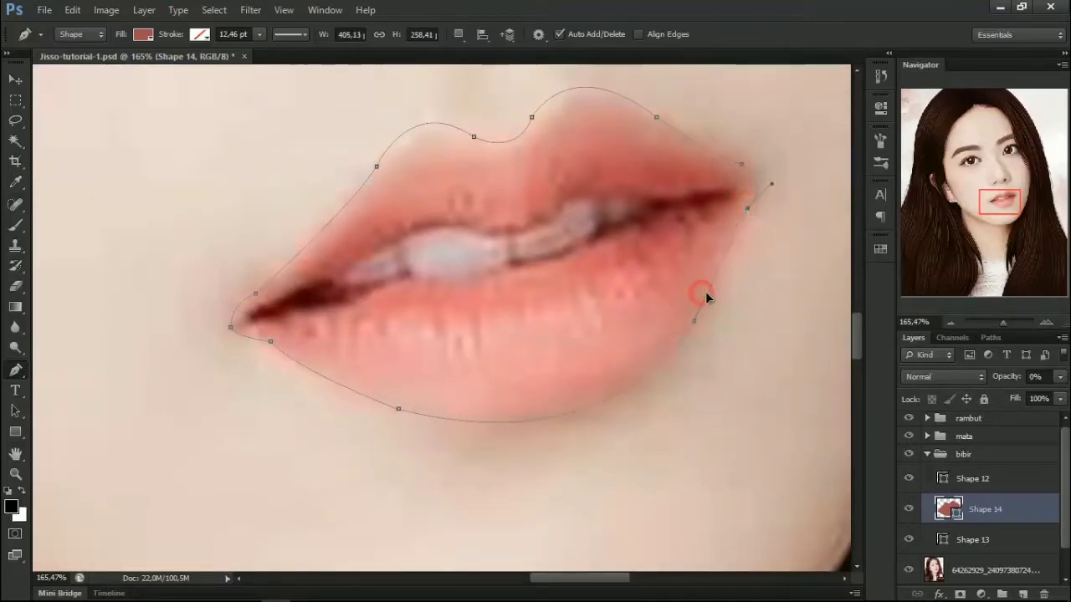
left_click(620, 464)
left_click_drag(509, 144, 540, 224)
Step: Fill Shape 14 with a light pink chosen from the Swatches panel
left_click(880, 248)
double_click(947, 505)
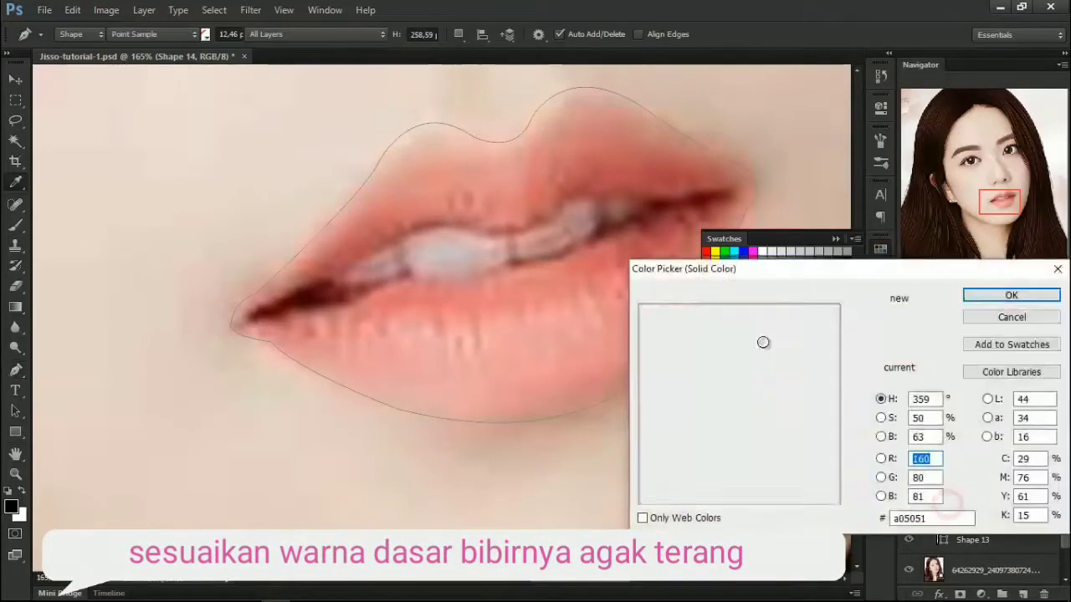
left_click_drag(769, 343, 773, 382)
left_click(777, 333)
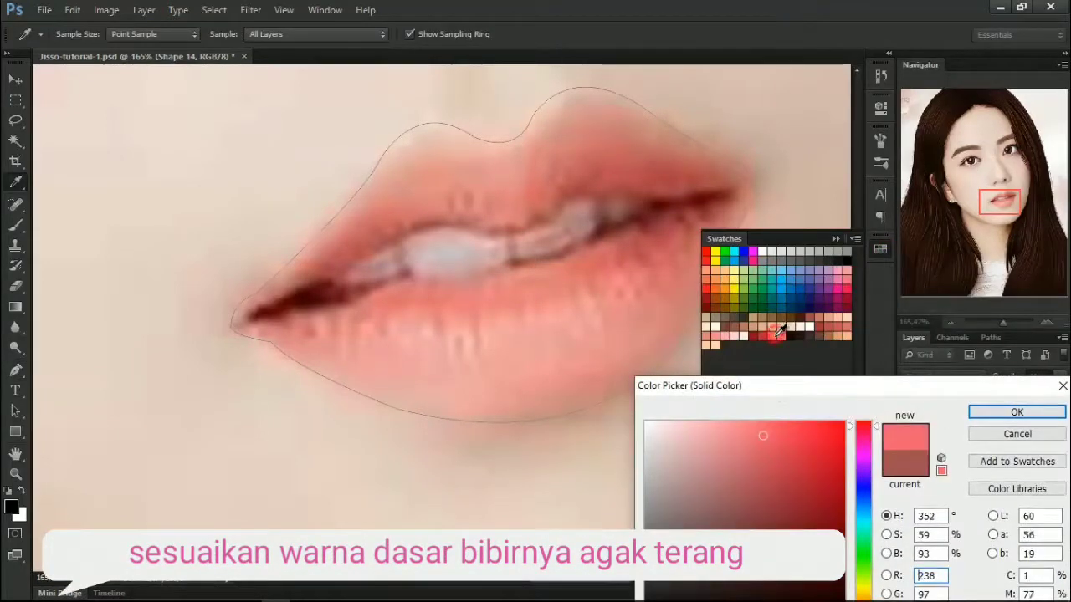
left_click(1004, 411)
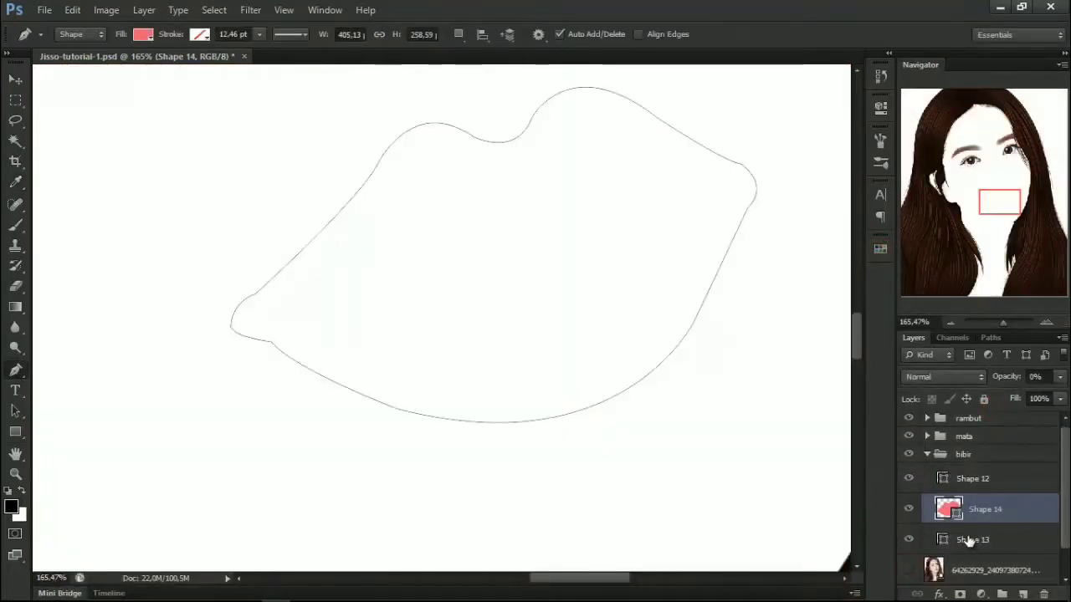
Step: Zoom out, move Shape 14 below Shape 13, and set its opacity to 100%
key("ctrl+0")
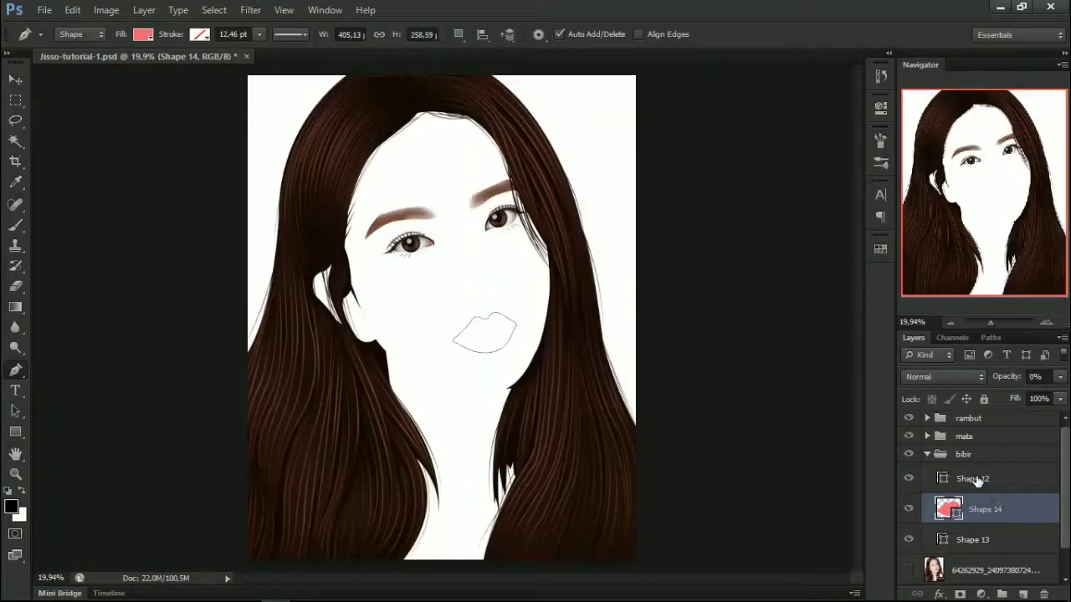
left_click(977, 479)
left_click(996, 510)
left_click_drag(1008, 518, 1008, 554)
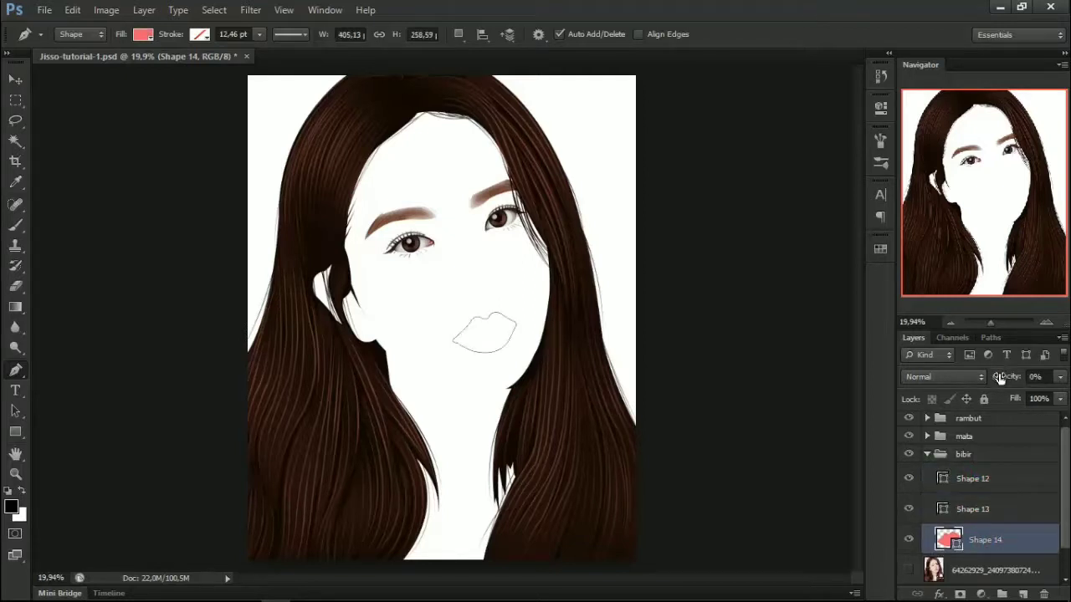
left_click_drag(1032, 381, 1031, 381)
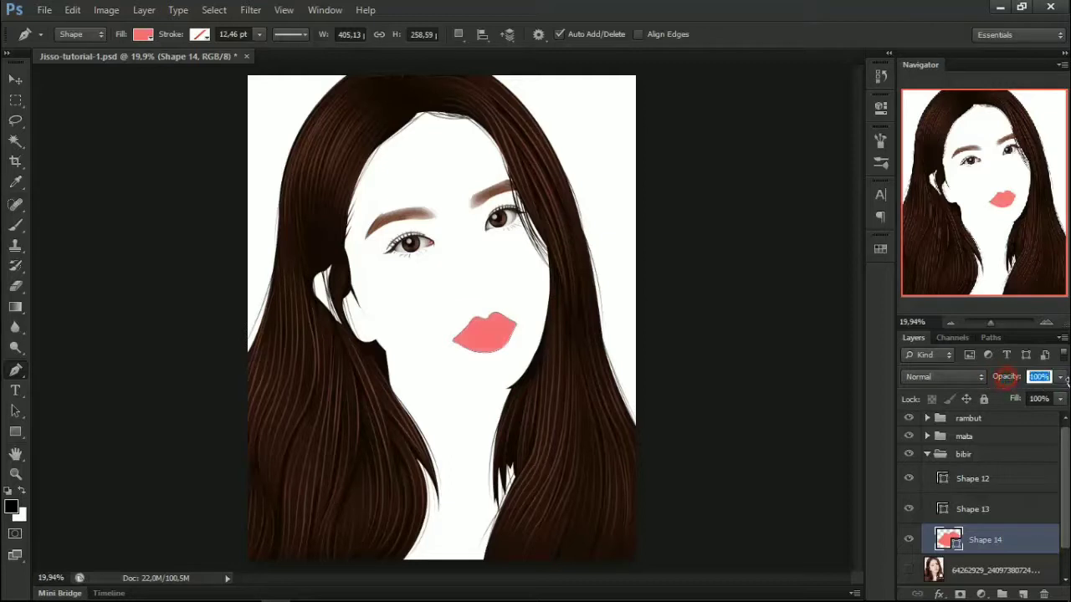
Step: Make Shape 12 fully opaque, reselect Shape 14, and zoom back into the lips
left_click(1003, 512)
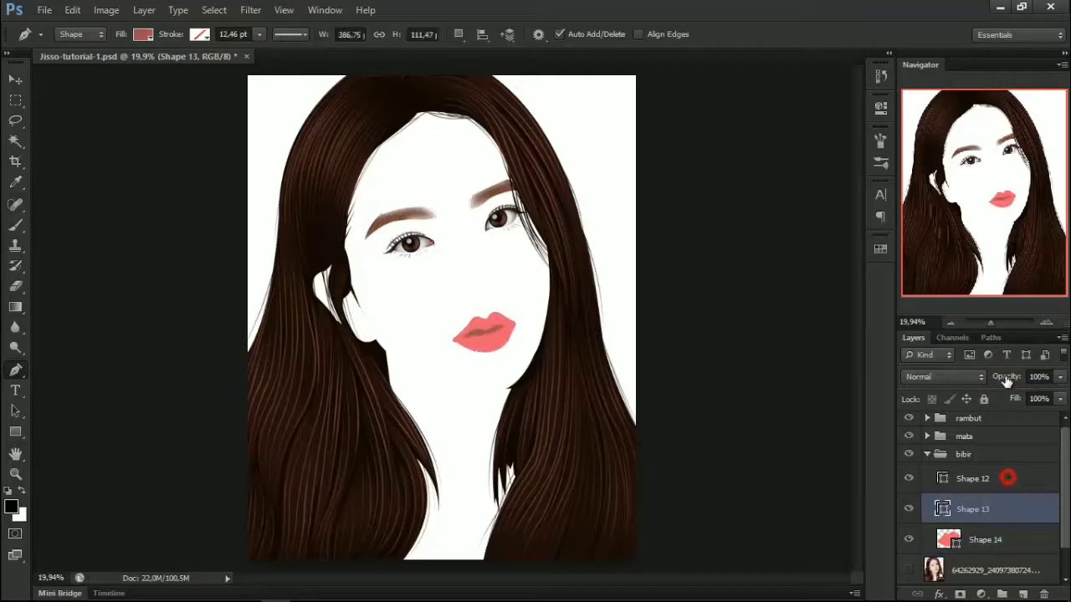
left_click(1007, 478)
left_click_drag(1001, 376, 1043, 378)
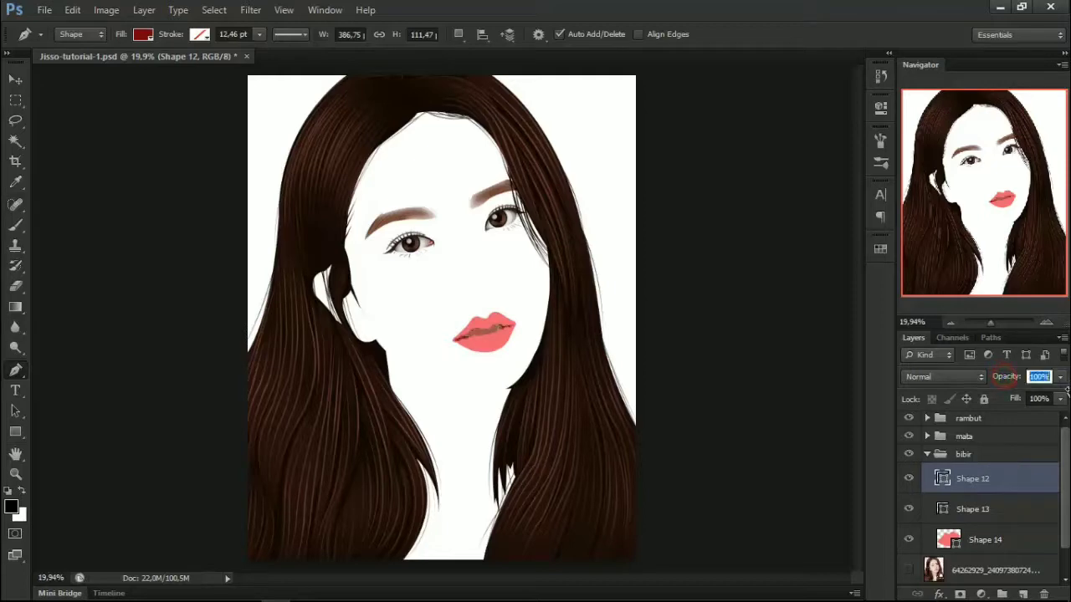
left_click(990, 542)
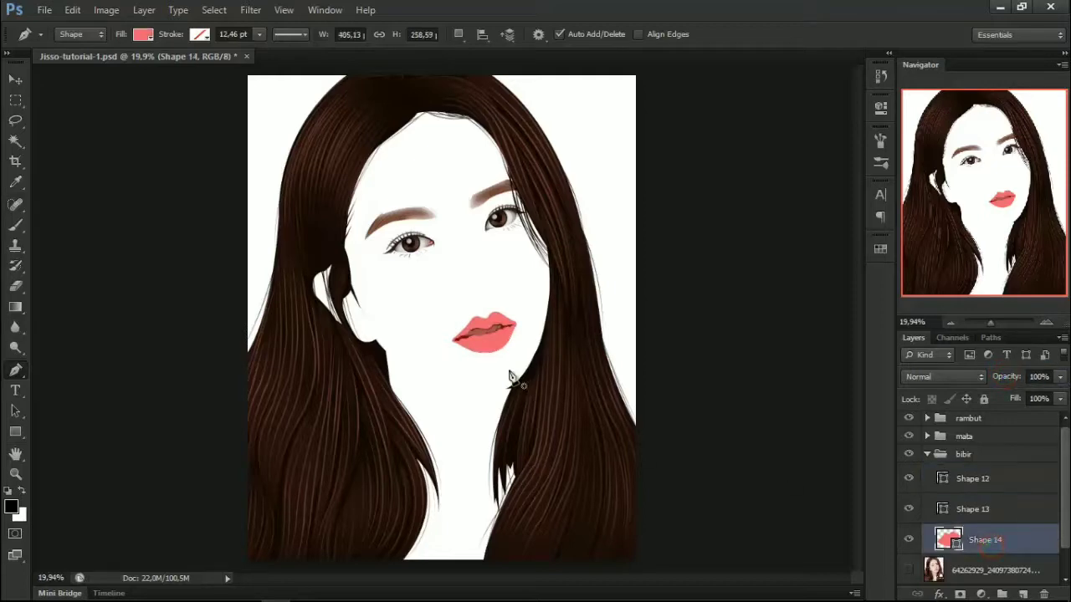
scroll(492, 335, "up", 3)
scroll(515, 333, "up", 2)
scroll(506, 339, "up", 1)
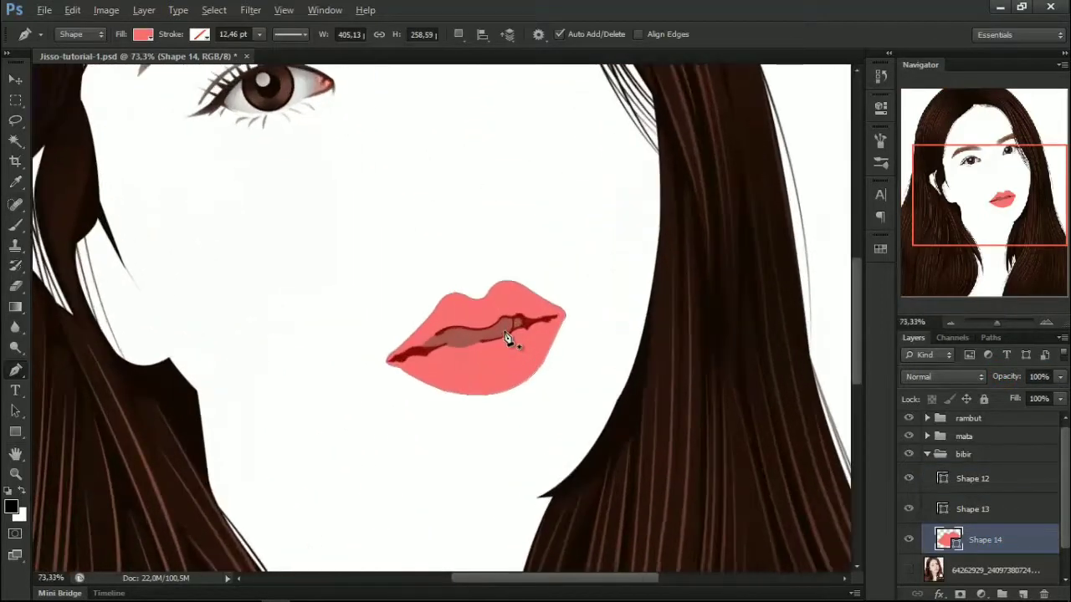
scroll(506, 339, "up", 1)
scroll(506, 338, "up", 2)
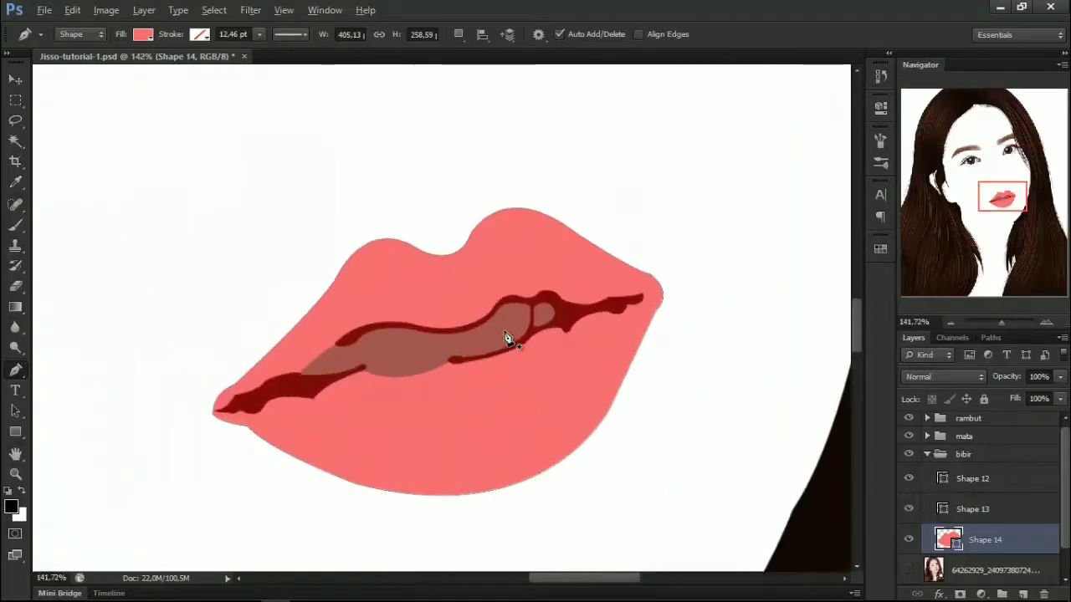
scroll(506, 339, "down", 2)
scroll(507, 339, "right", 2)
scroll(925, 543, "down", 1)
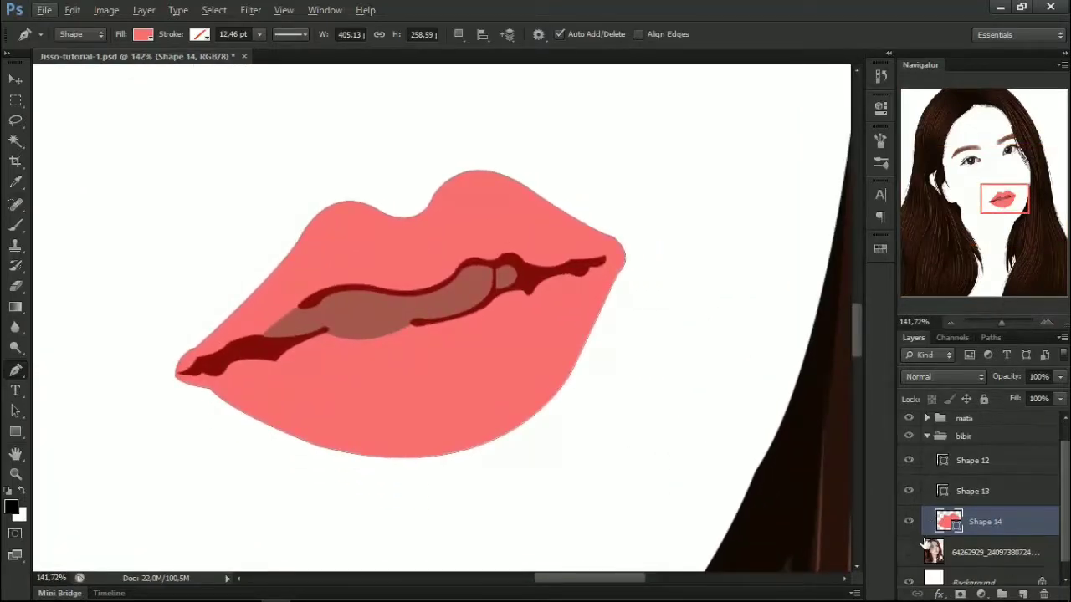
scroll(924, 544, "down", 1)
Step: Show the reference photo layer and hide the pink Shape 14 lips
left_click(910, 539)
left_click(910, 510)
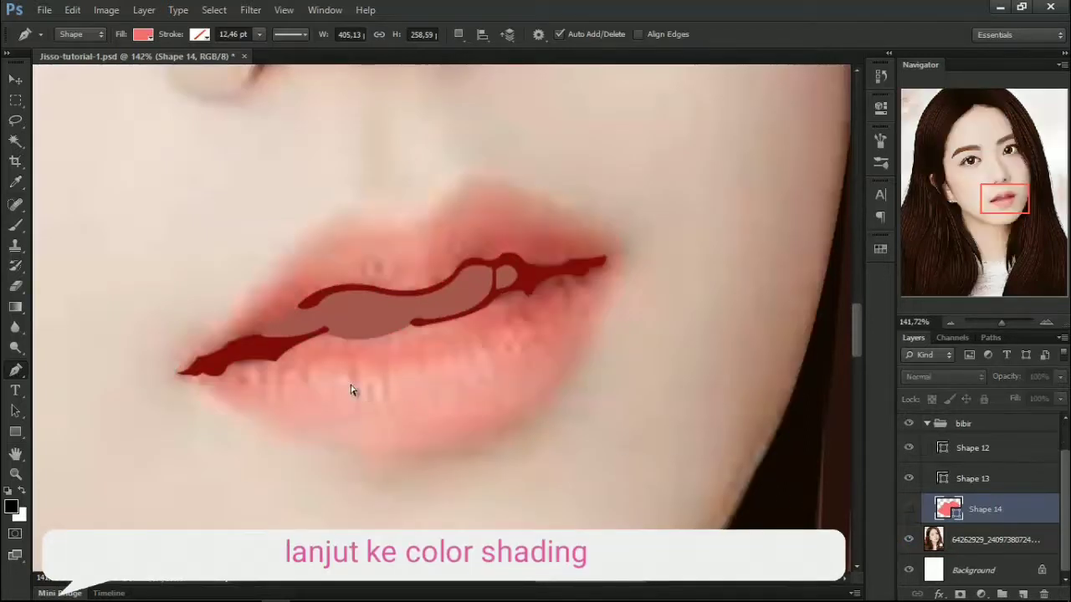
scroll(352, 390, "left", 3)
scroll(376, 389, "left", 1)
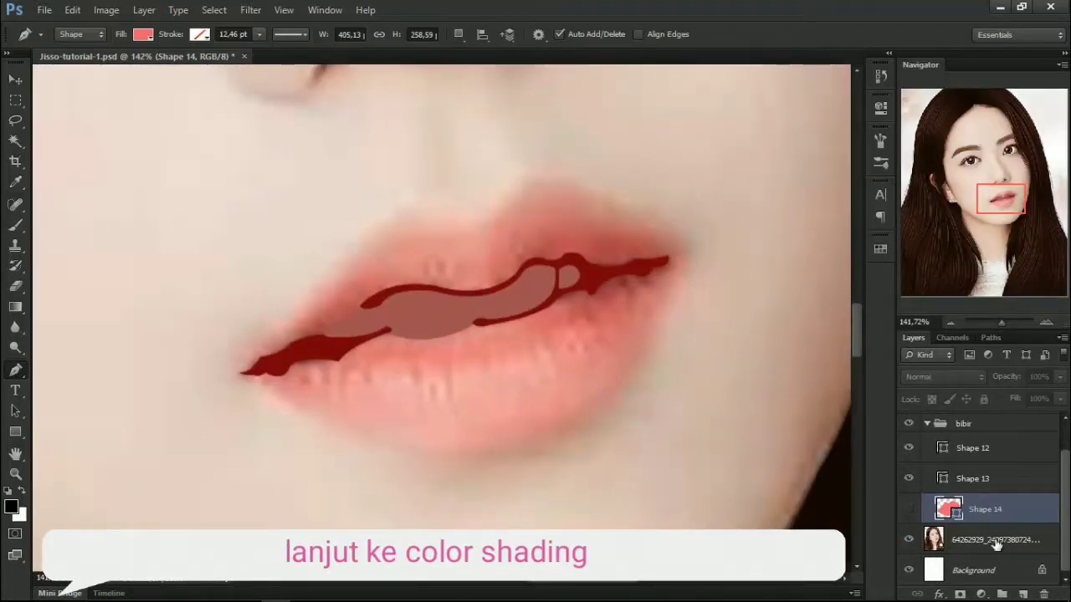
Step: Start a new Shape 15 on its own layer at the left lip corner and clip it to Shape 14
left_click(459, 34)
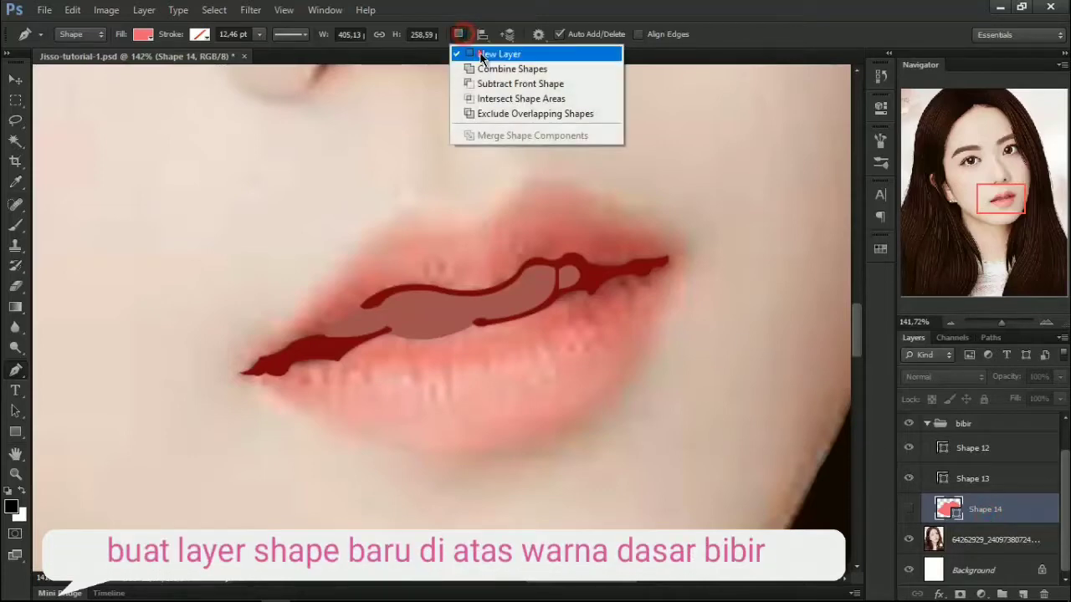
left_click(481, 54)
scroll(416, 346, "left", 2)
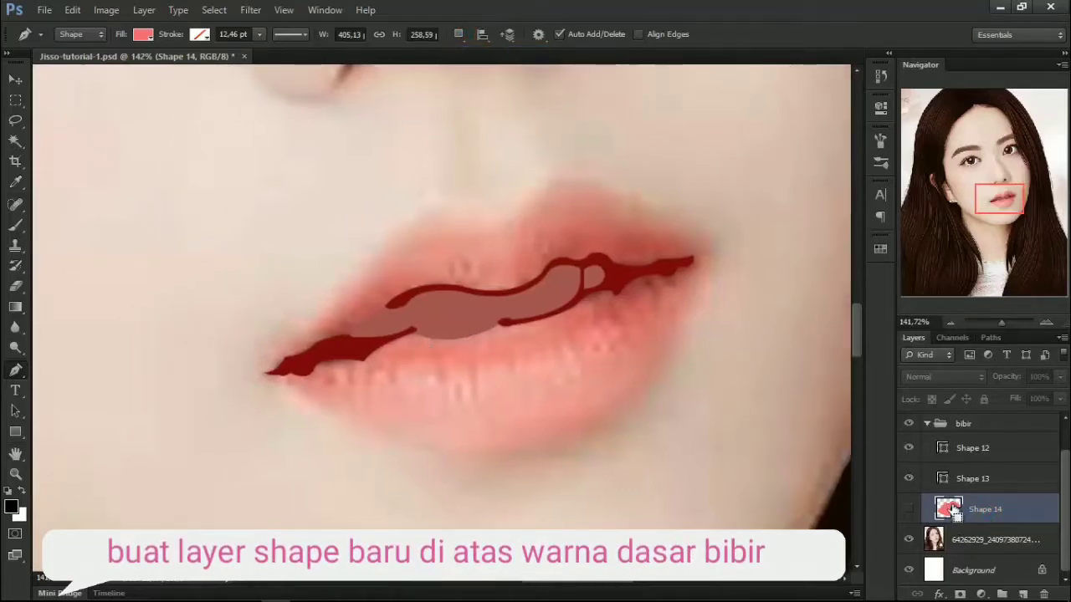
left_click(908, 509)
scroll(282, 373, "left", 1)
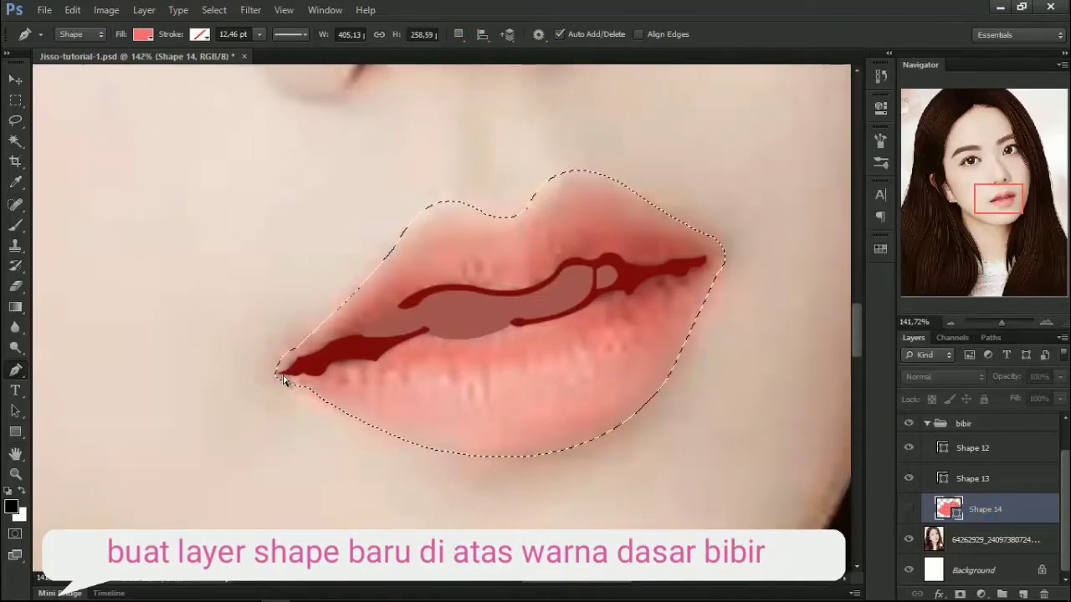
scroll(282, 376, "down", 2)
scroll(284, 374, "left", 2)
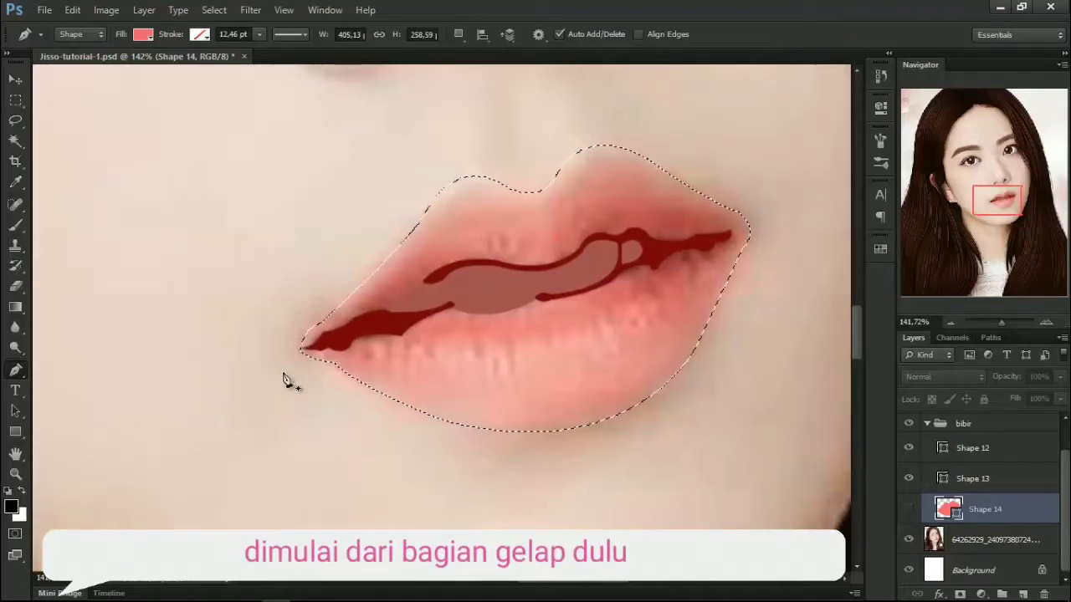
left_click(291, 345)
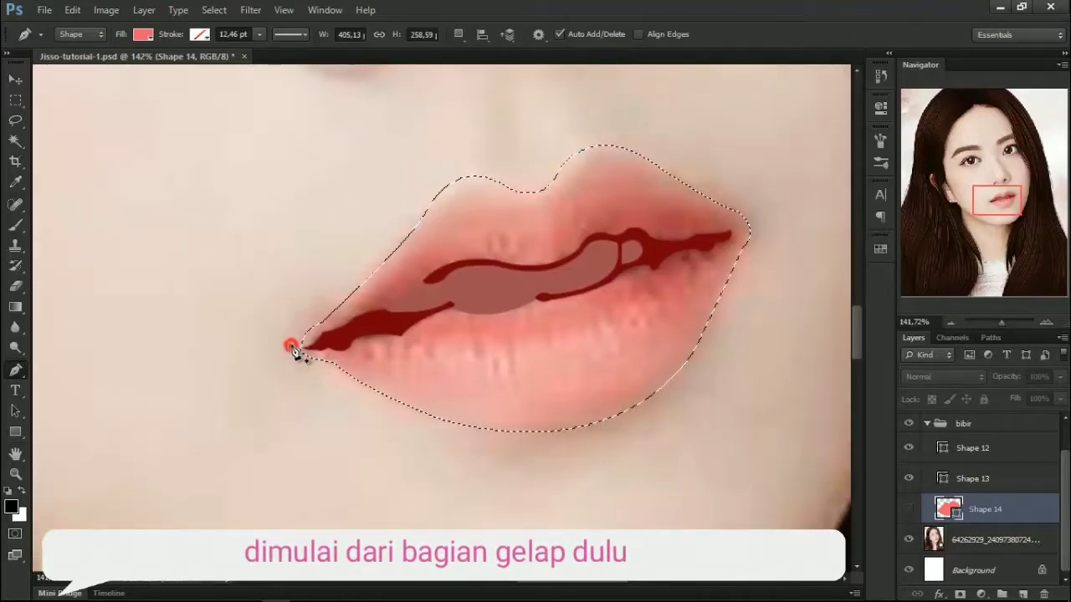
right_click(987, 508)
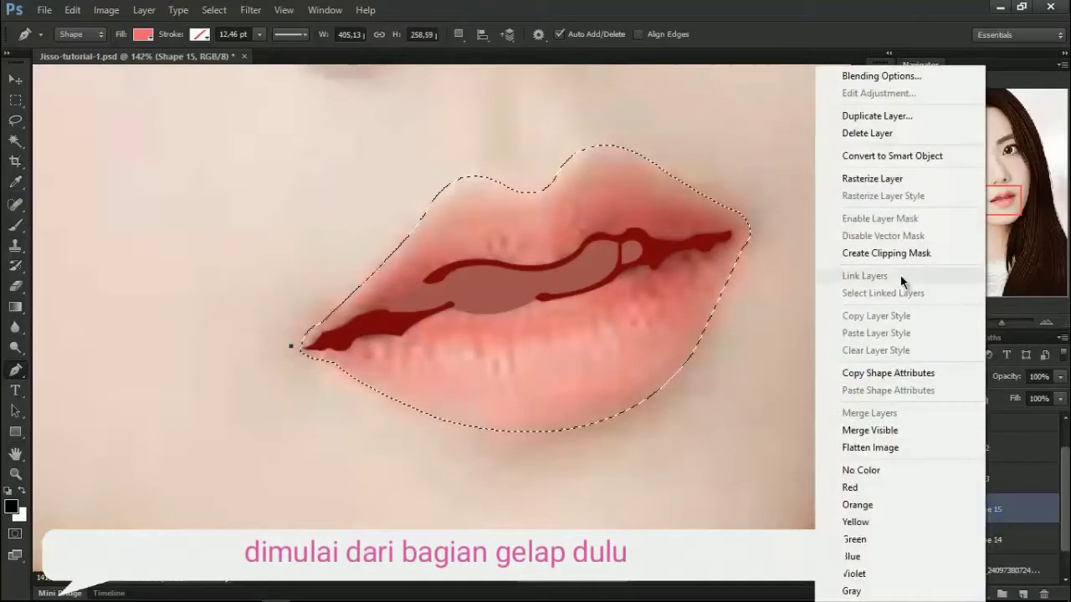
left_click(880, 258)
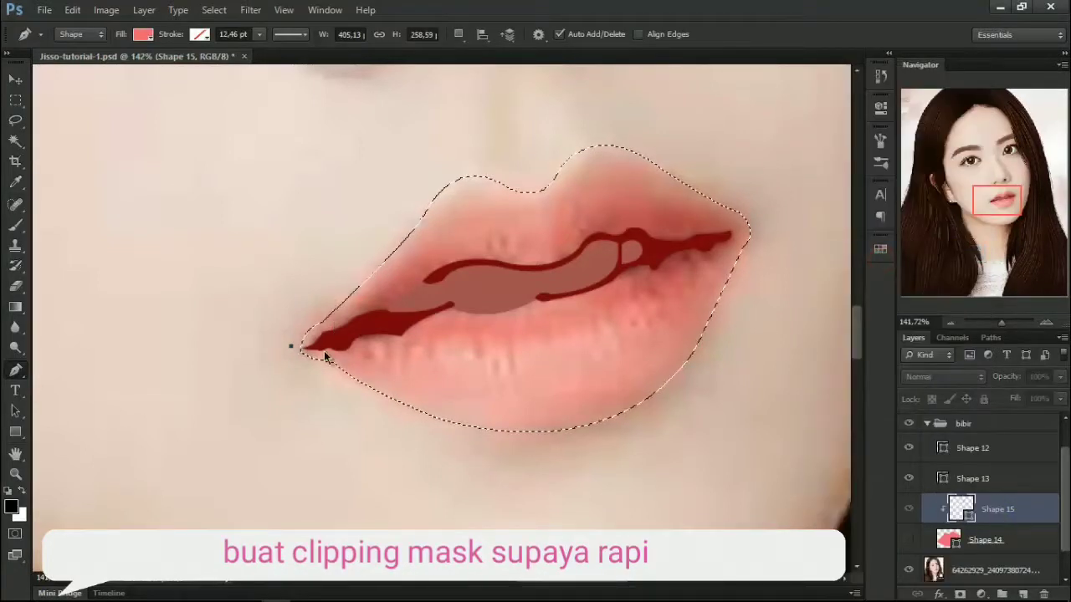
Step: Trace Shape 15's curved points across the upper lip, dark mouth line and left lip corner
left_click_drag(416, 244, 425, 228)
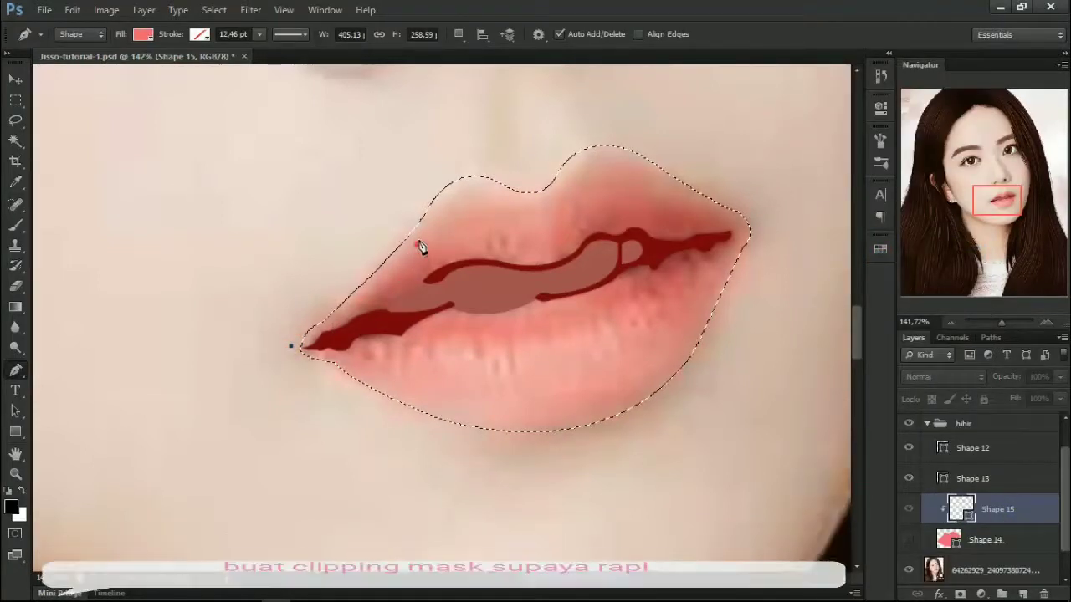
left_click(417, 245)
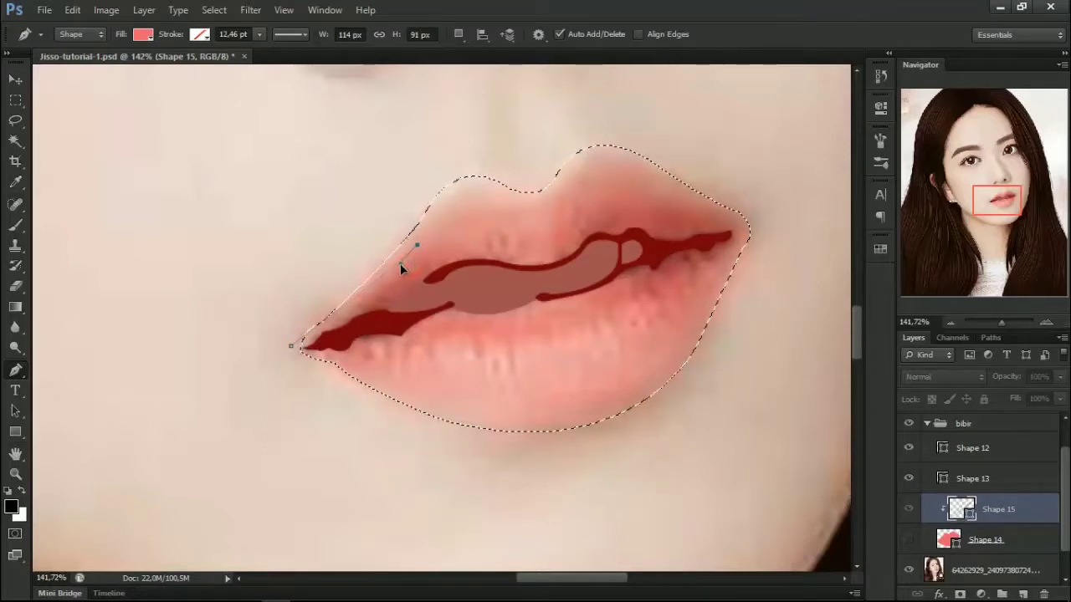
left_click(418, 245)
left_click(439, 262)
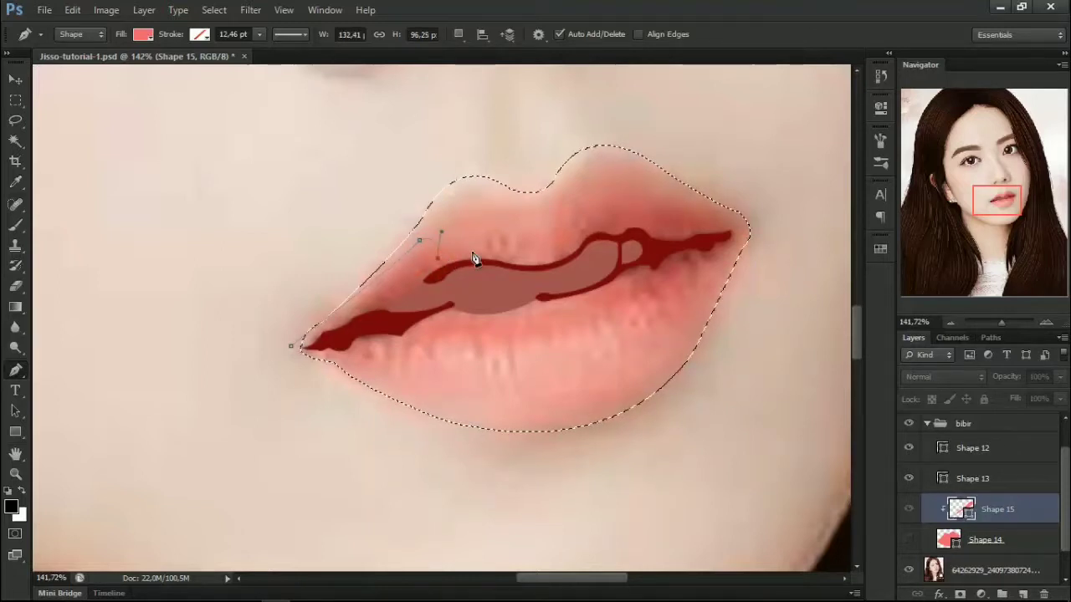
mouse_move(438, 249)
left_mouse_down()
mouse_move(437, 232)
mouse_move(478, 257)
left_mouse_up()
scroll(506, 272, "right", 1)
scroll(571, 255, "right", 1)
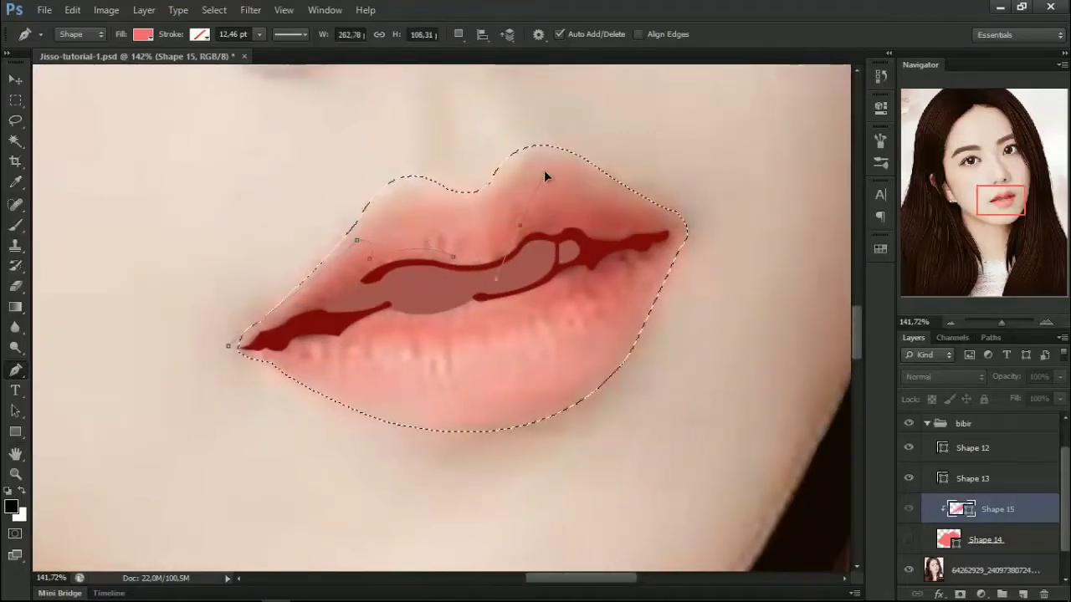
mouse_move(513, 203)
left_mouse_down()
mouse_move(647, 260)
mouse_move(645, 227)
left_mouse_up()
scroll(544, 234, "right", 2)
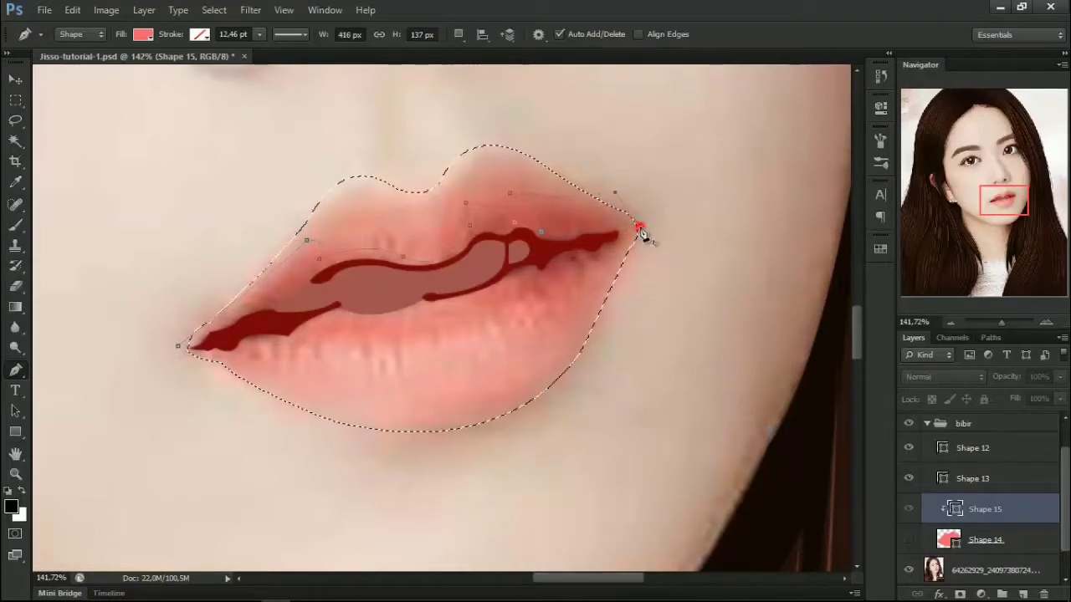
scroll(641, 251, "left", 2)
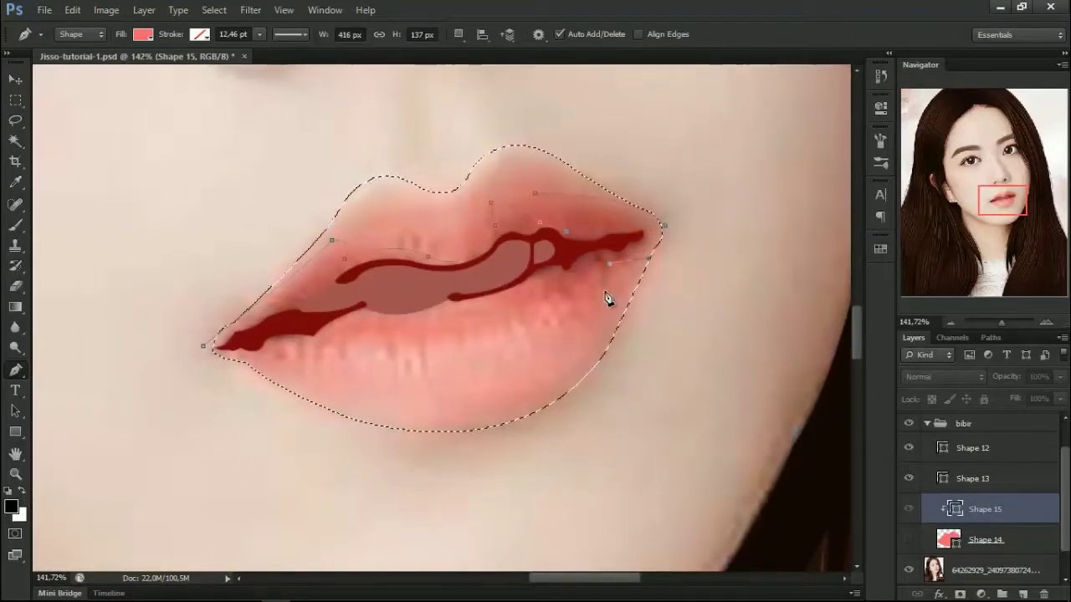
left_click_drag(513, 281, 536, 285)
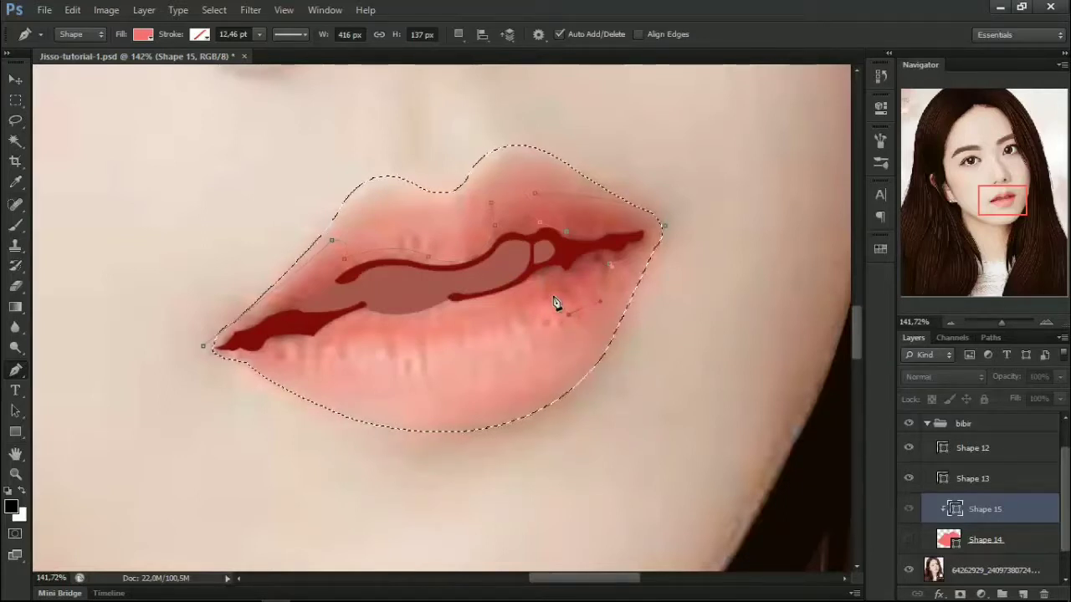
left_click_drag(626, 304, 550, 294)
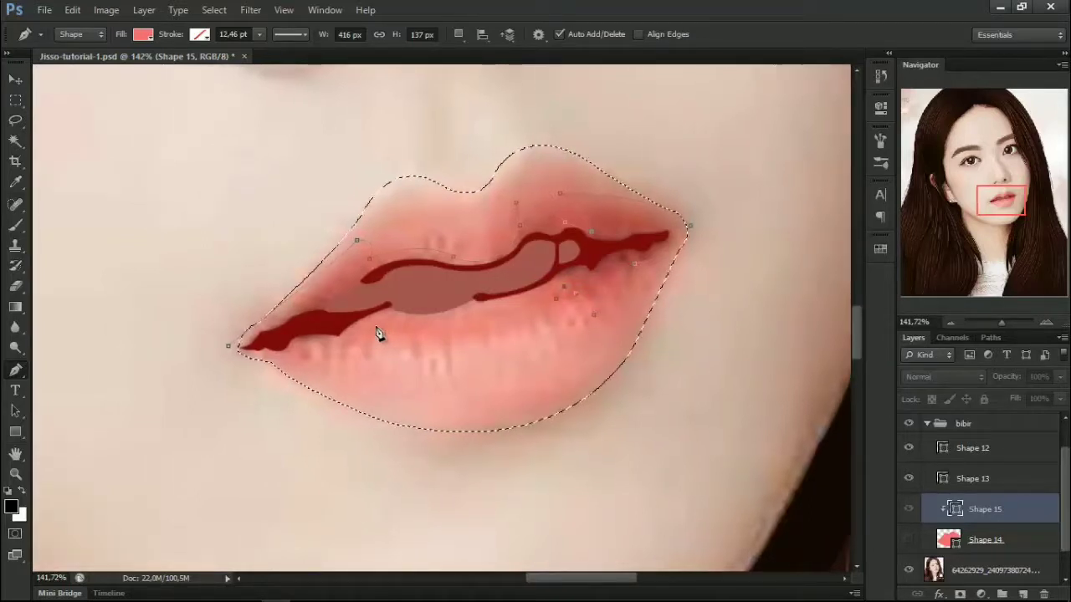
mouse_move(373, 325)
left_mouse_down()
mouse_move(343, 345)
mouse_move(426, 376)
left_mouse_up()
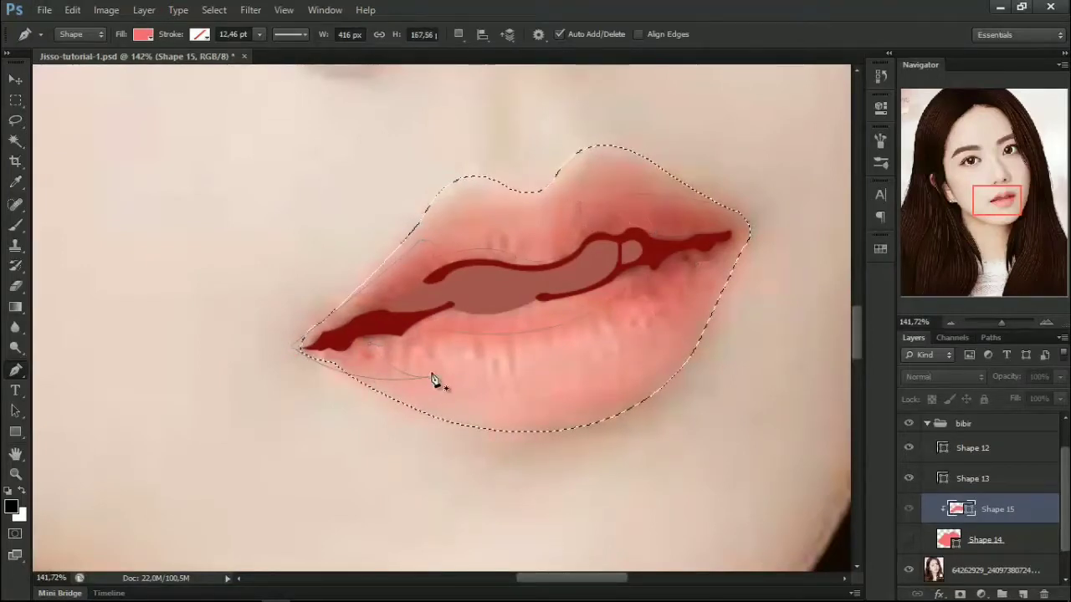
Step: Set the path to combine with Shape 15 and trace a second path along the lower and upper lips
left_click(457, 35)
left_click(502, 67)
scroll(674, 322, "right", 3)
left_click(683, 296)
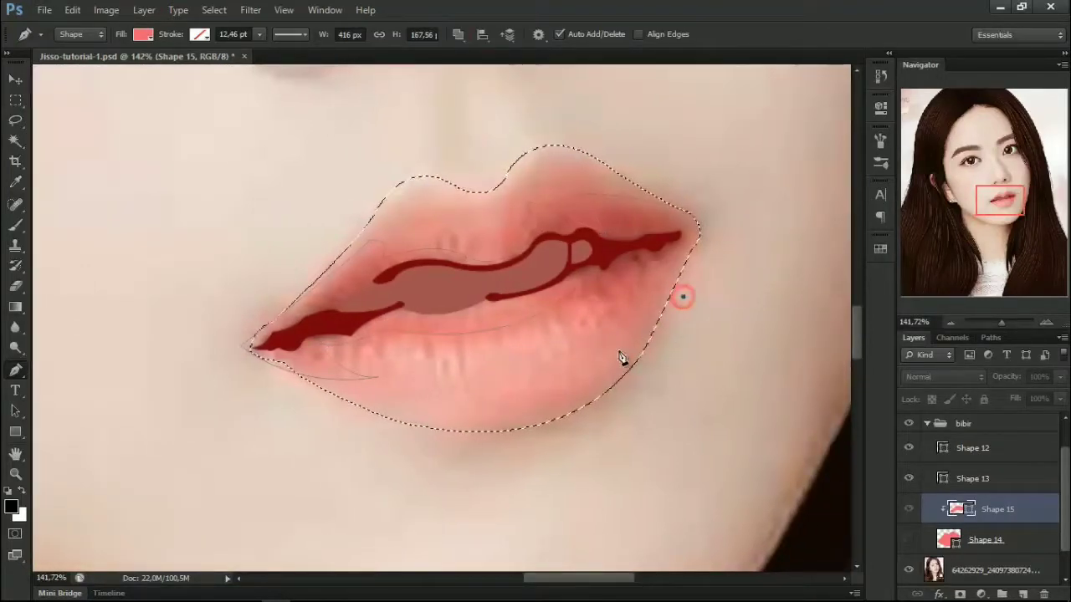
left_click_drag(445, 405, 508, 416)
left_click(618, 352, "ctrl")
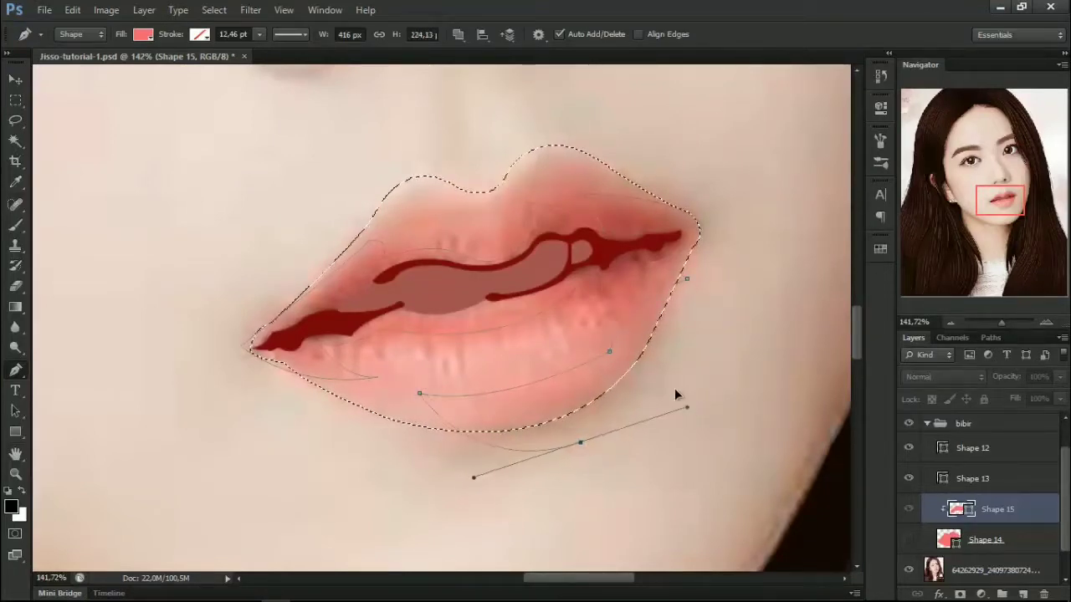
left_click_drag(520, 352, 524, 366)
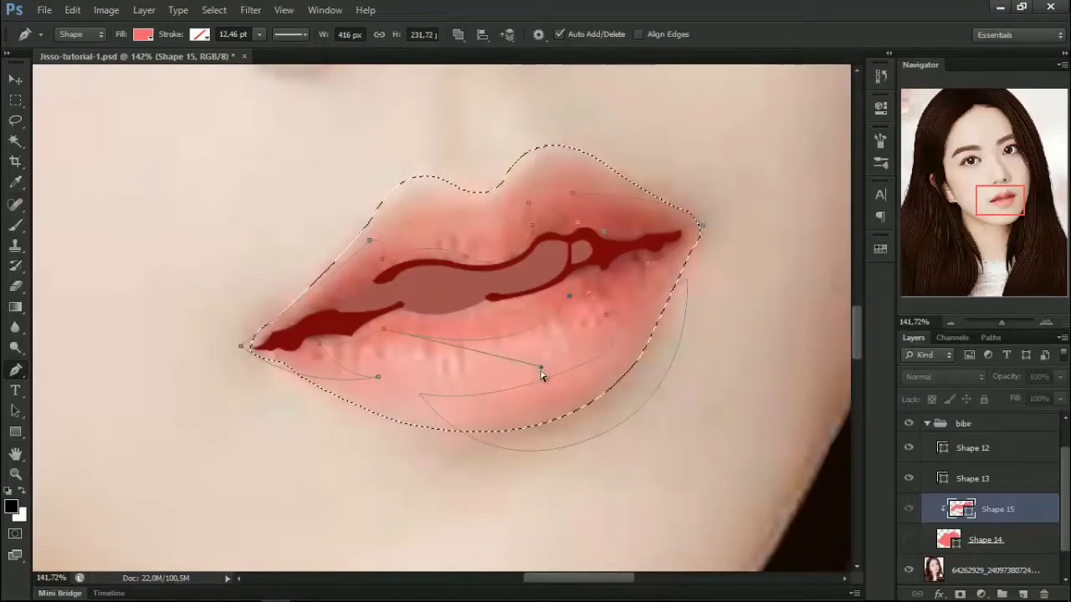
left_click(383, 328, "alt")
mouse_move(437, 227)
left_mouse_down()
mouse_move(450, 253)
mouse_move(501, 211)
left_mouse_up()
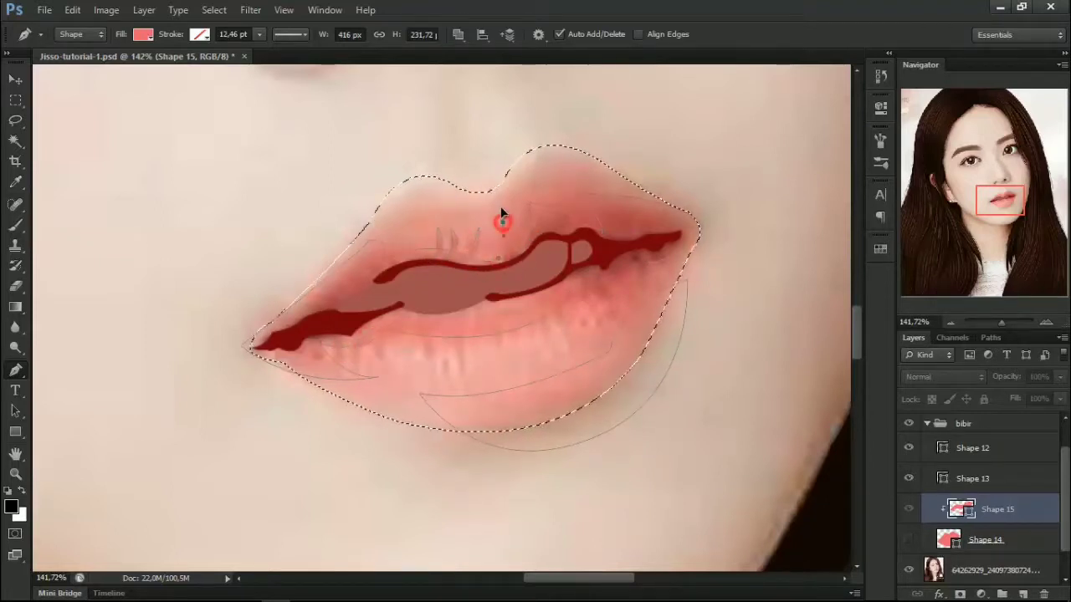
scroll(387, 371, "down", 1)
Step: Add a jagged tooth zig-zag along the lower lip and close the shading path
left_click_drag(540, 297, 548, 339)
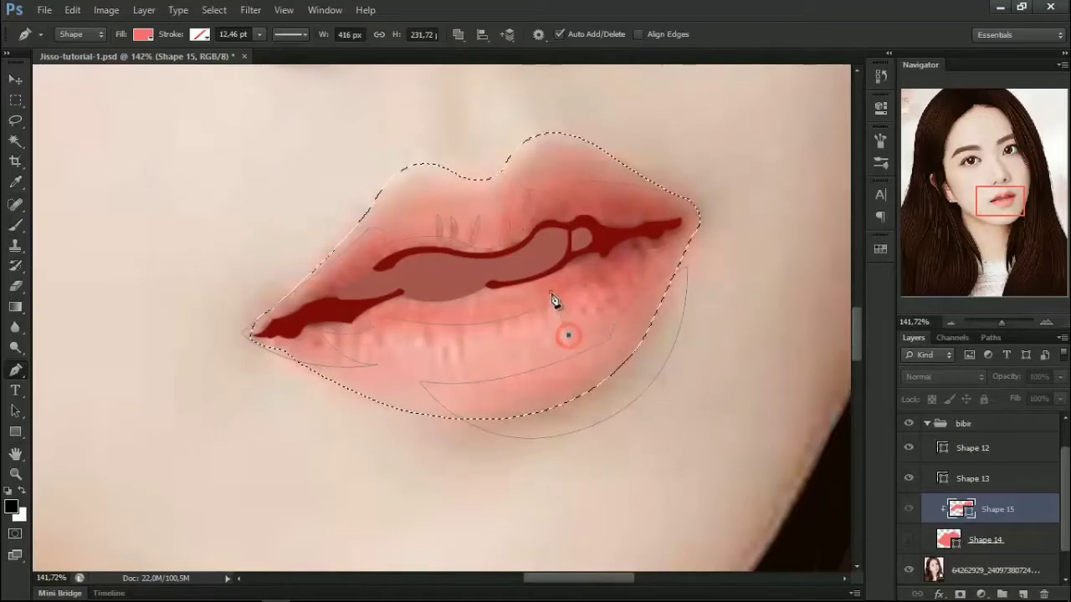
left_click(532, 347)
left_click(502, 363)
left_click(465, 381)
left_click(458, 326)
left_click(437, 375)
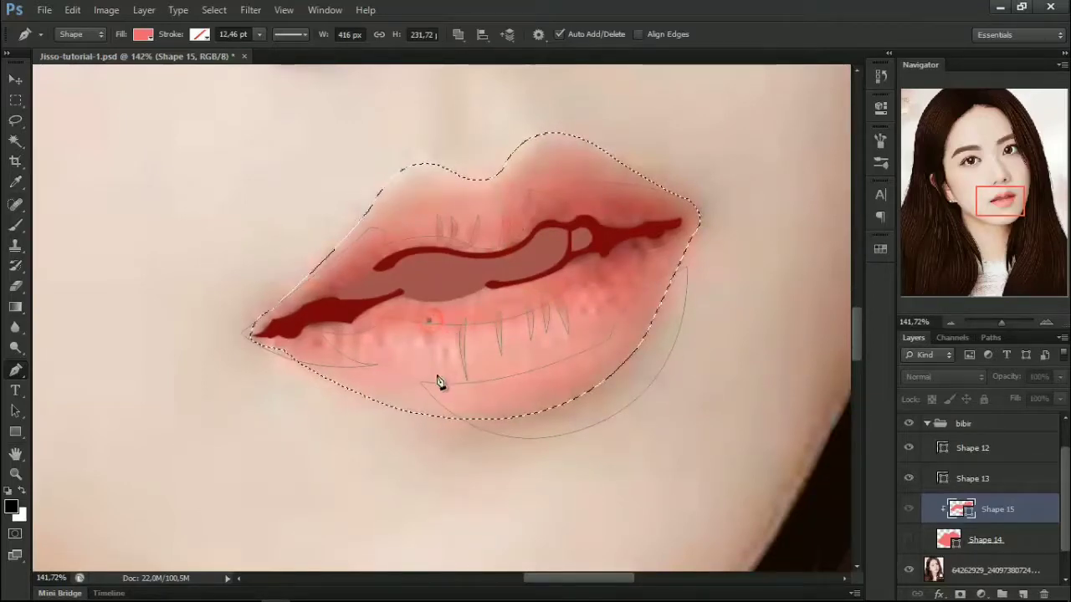
left_click(425, 328)
left_click(366, 372)
left_click(346, 326)
left_click(343, 369)
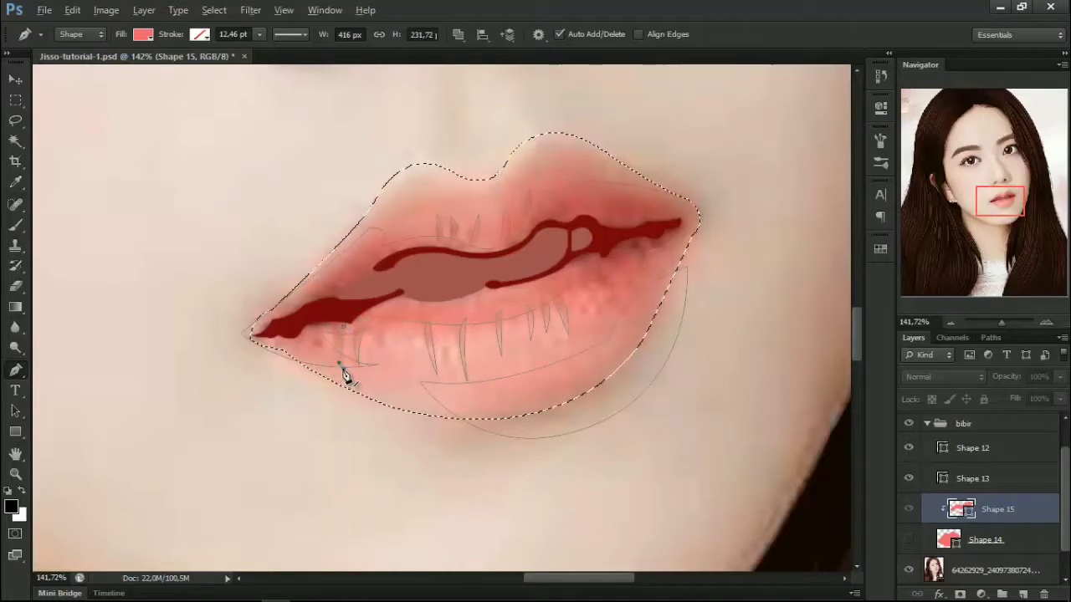
left_click(466, 406)
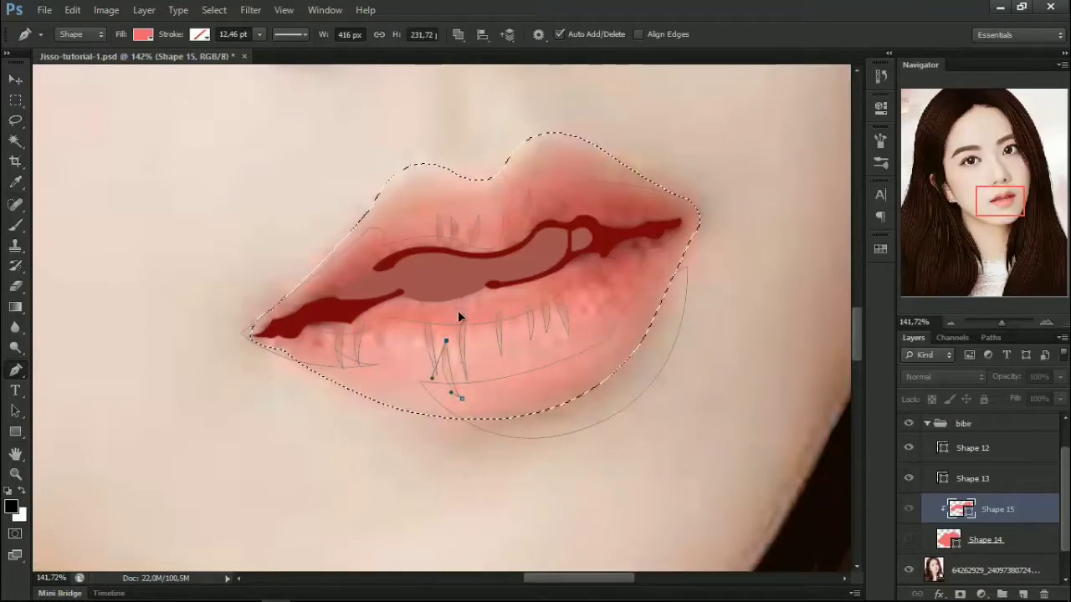
left_click(567, 281)
left_click_drag(581, 340, 576, 362)
left_click(568, 281)
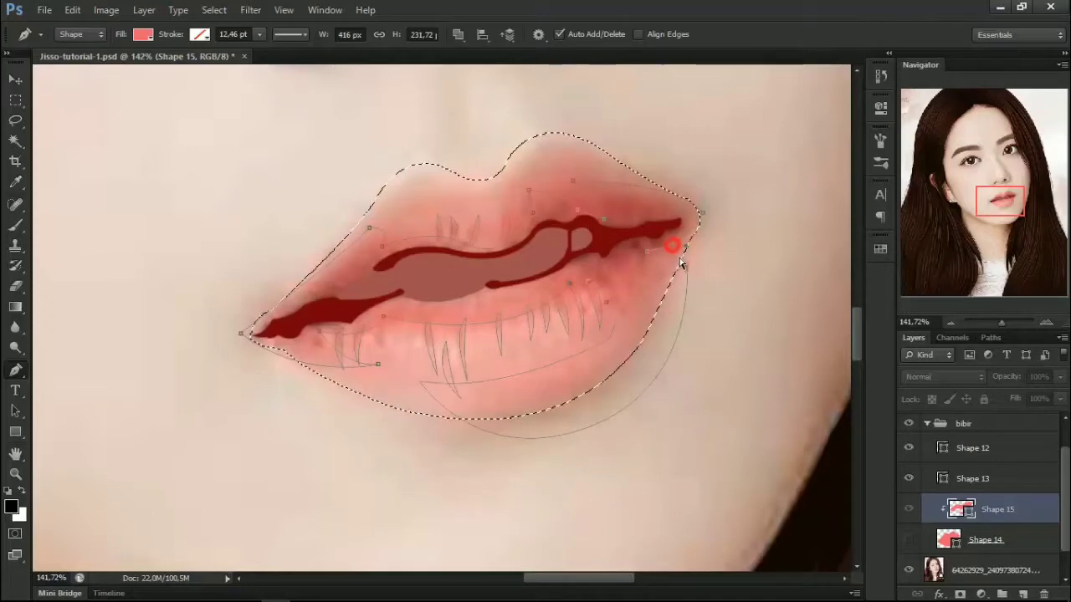
left_click_drag(680, 262, 647, 257)
left_click(630, 261)
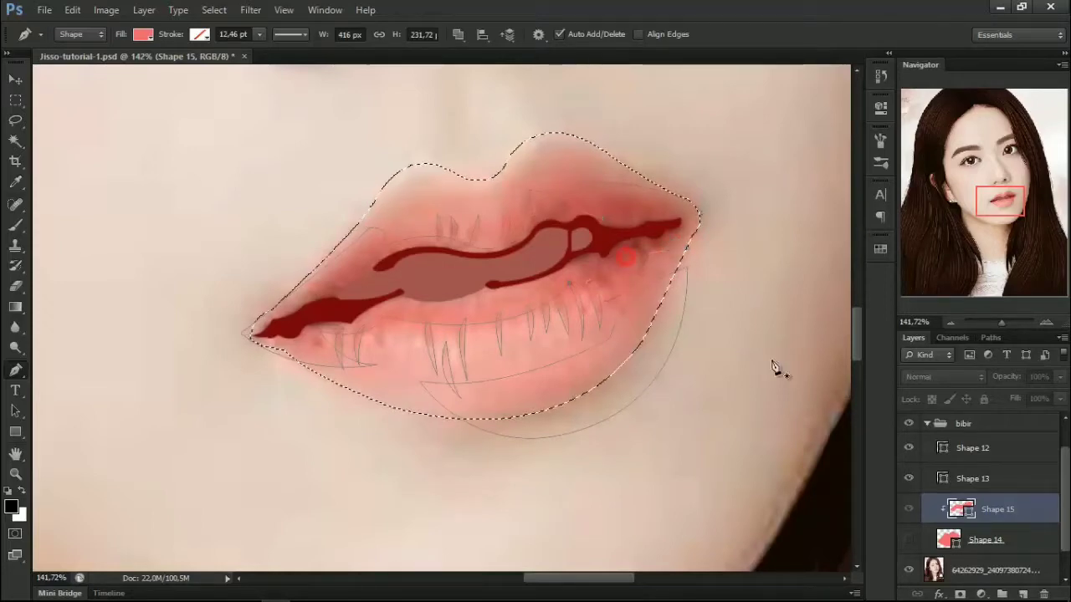
Step: Fill Shape 15 with a dark red swatch
left_click(880, 248)
double_click(954, 507)
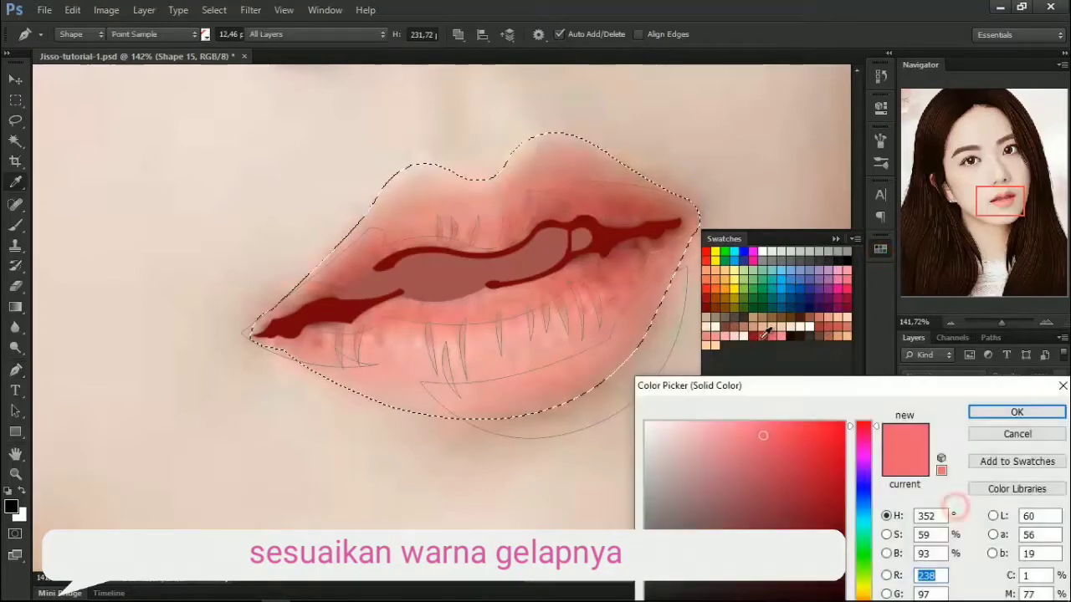
left_click(757, 334)
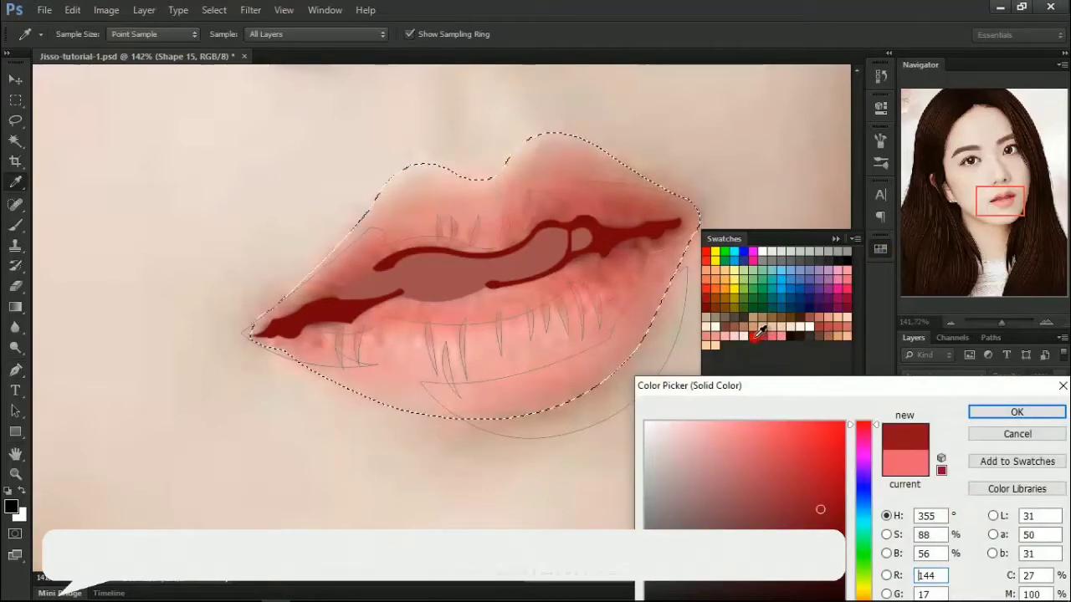
left_click(1016, 412)
left_click(880, 249)
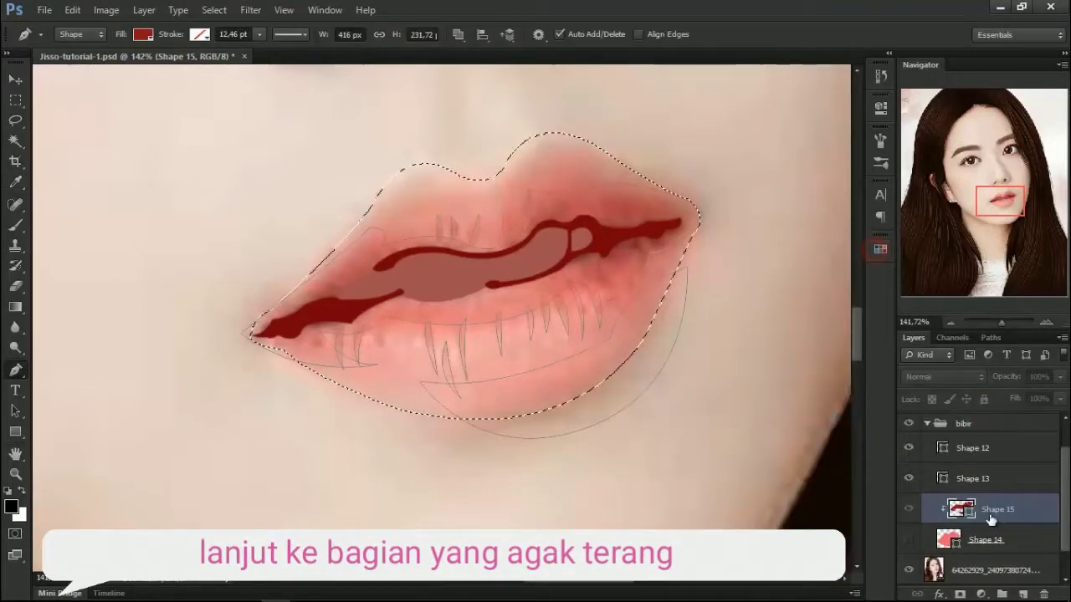
left_click(999, 511)
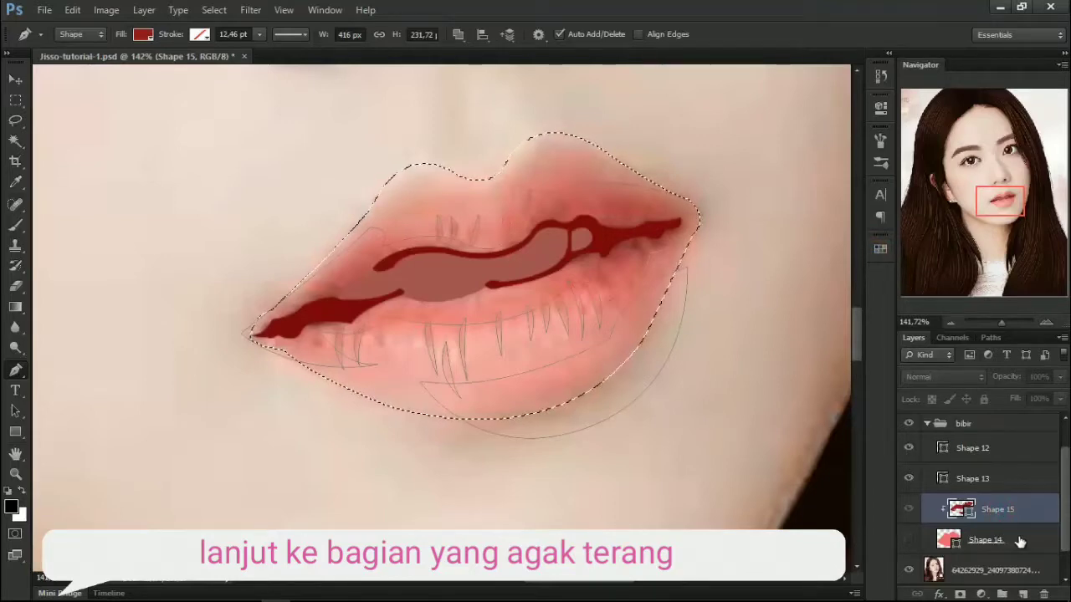
Step: Begin a new shape layer from Shape 14, outlining the upper lip from the left corner
left_click(1020, 542)
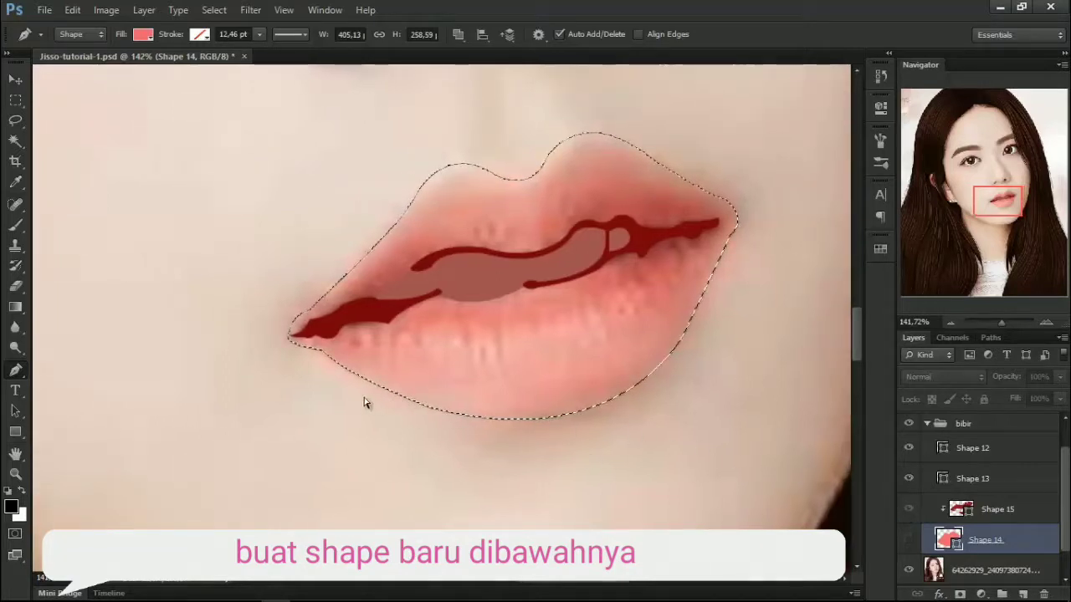
scroll(293, 327, "left", 1)
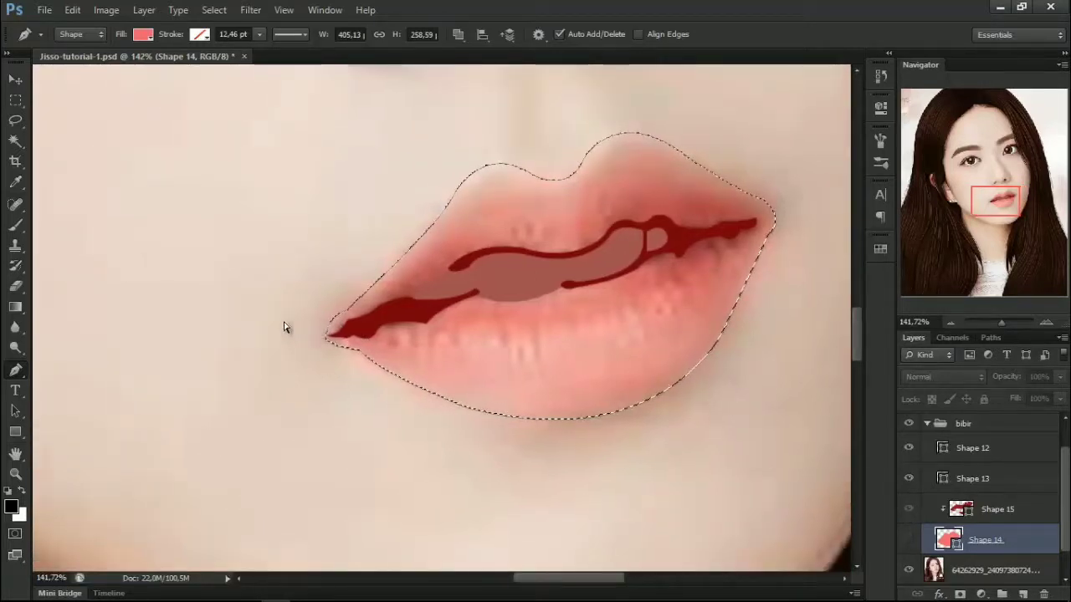
left_click(459, 37)
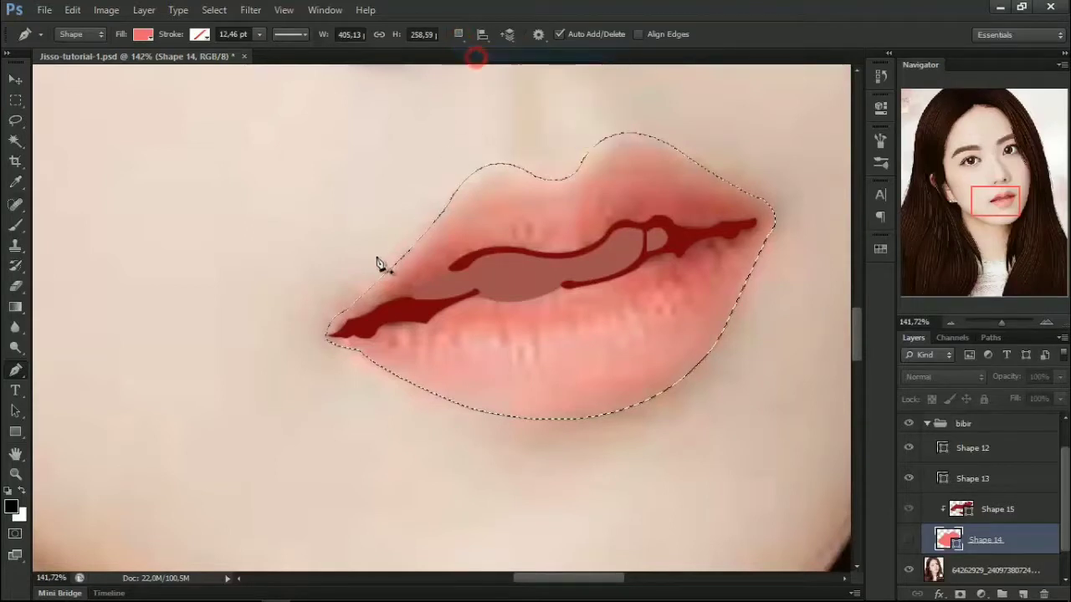
left_click(321, 306)
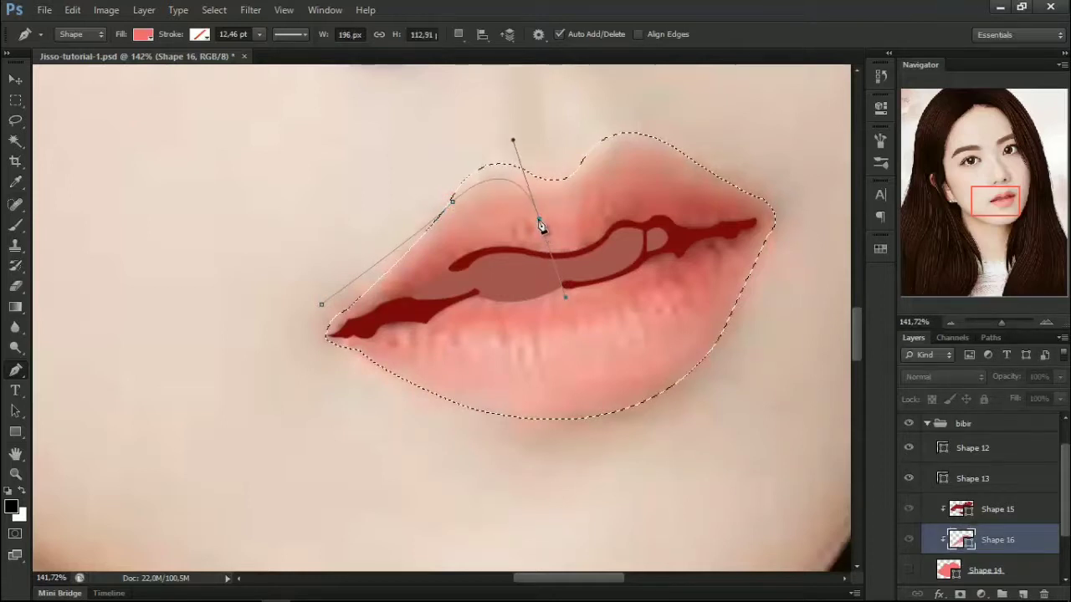
left_click_drag(566, 300, 539, 220)
left_click(578, 211)
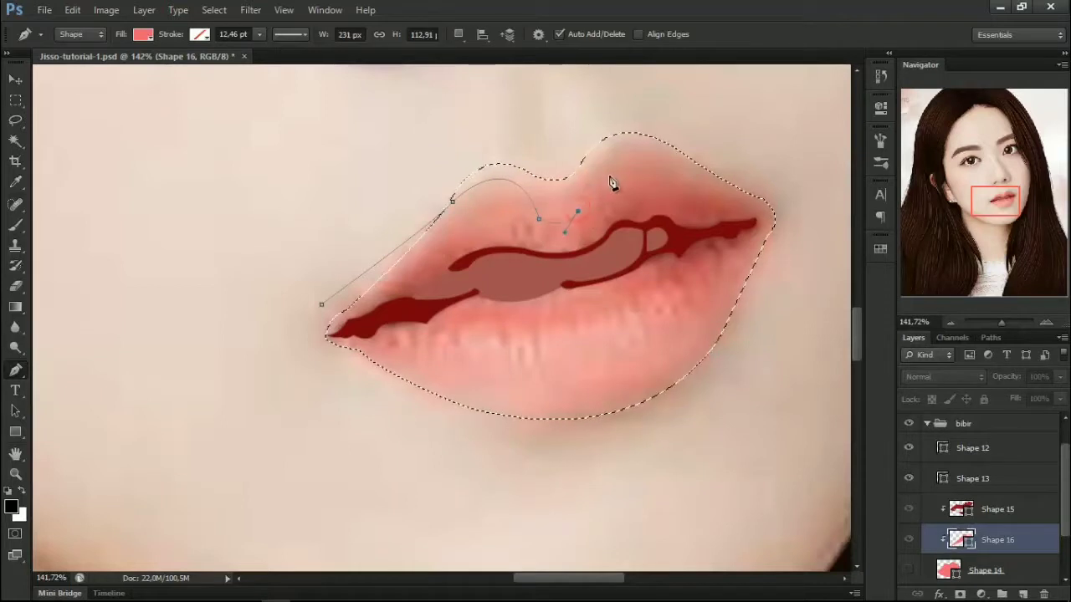
mouse_move(642, 161)
left_mouse_down()
mouse_move(711, 179)
mouse_move(728, 246)
left_mouse_up()
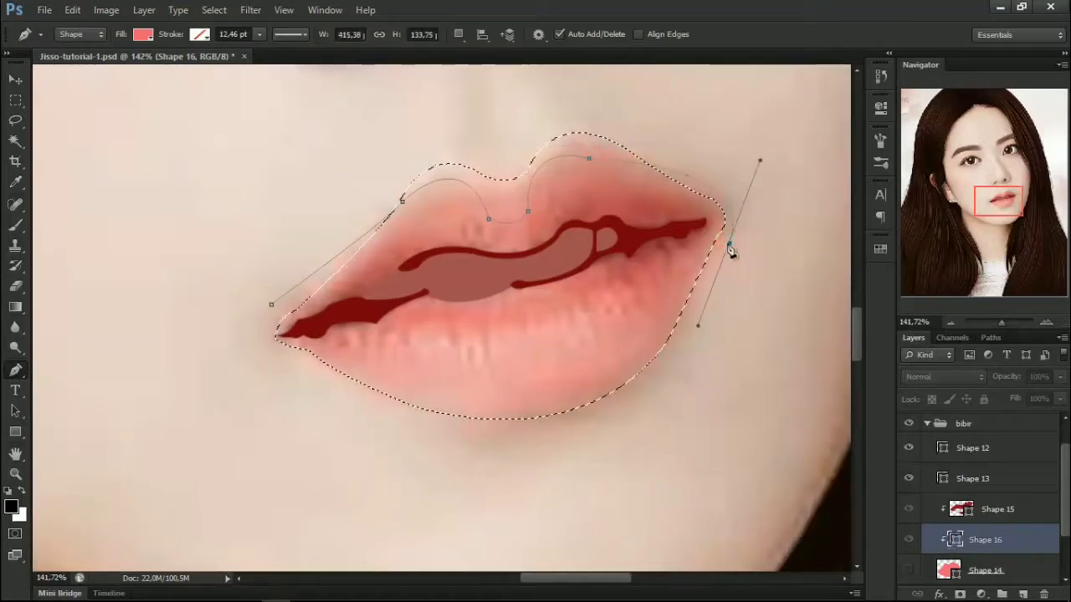
Step: Continue the Shape 16 outline around the right corner and inner lower lip, then close it
mouse_move(441, 383)
left_mouse_down()
mouse_move(192, 327)
mouse_move(441, 383)
left_mouse_up()
mouse_move(542, 310)
left_mouse_down()
mouse_move(641, 298)
mouse_move(544, 311)
left_mouse_up()
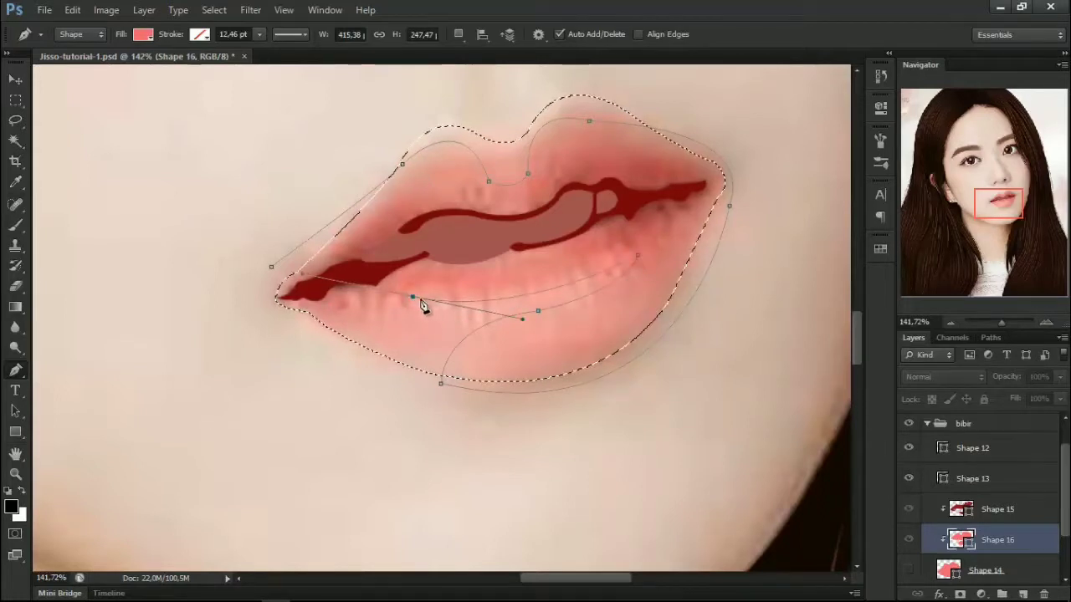
left_click_drag(370, 290, 484, 318)
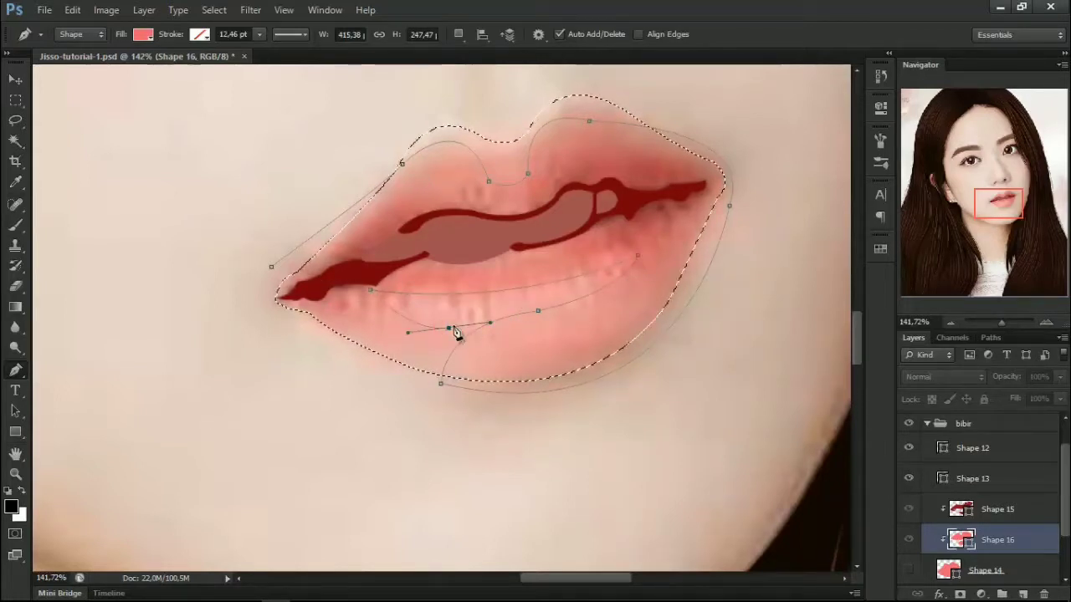
scroll(271, 339, "left", 2)
left_click_drag(281, 314, 256, 287)
left_click_drag(212, 244, 223, 258)
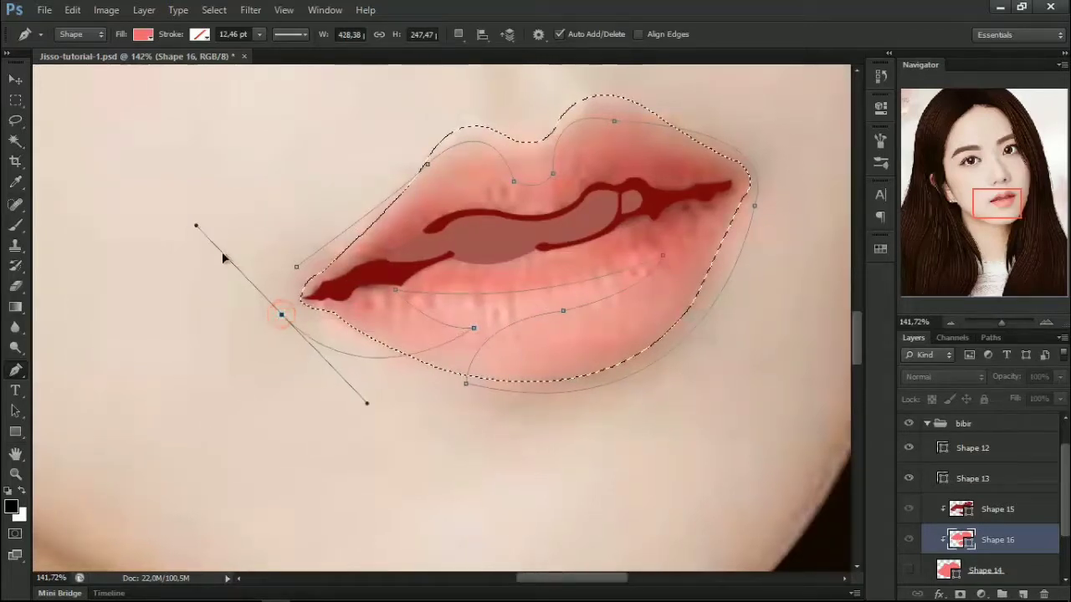
left_click(317, 280)
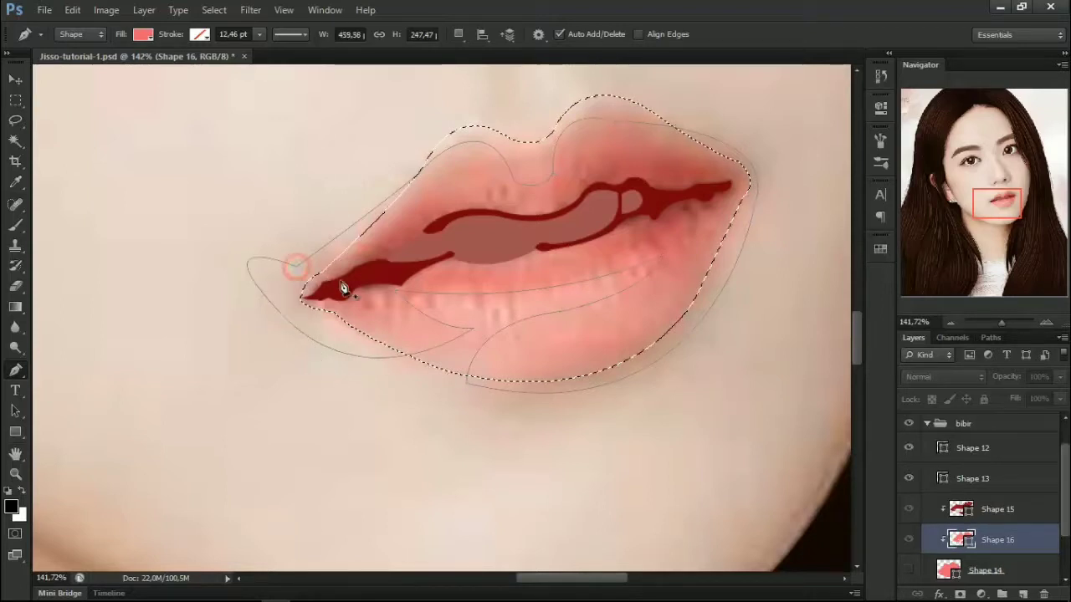
Step: Fill Shape 16 with a lighter red swatch and recolour Shape 14 a light red
left_click(879, 249)
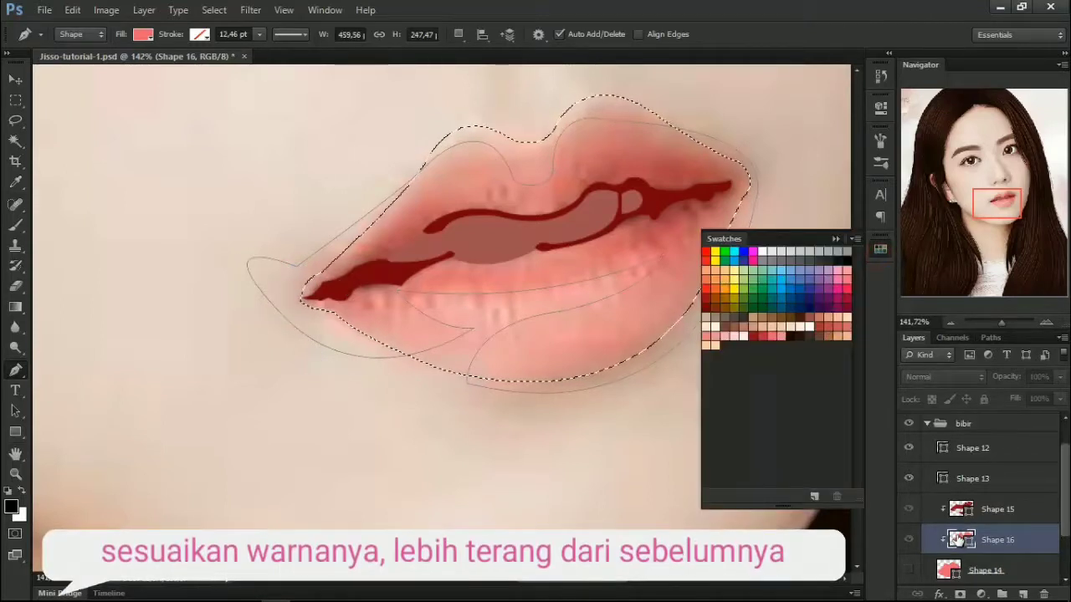
double_click(961, 539)
left_click(764, 334)
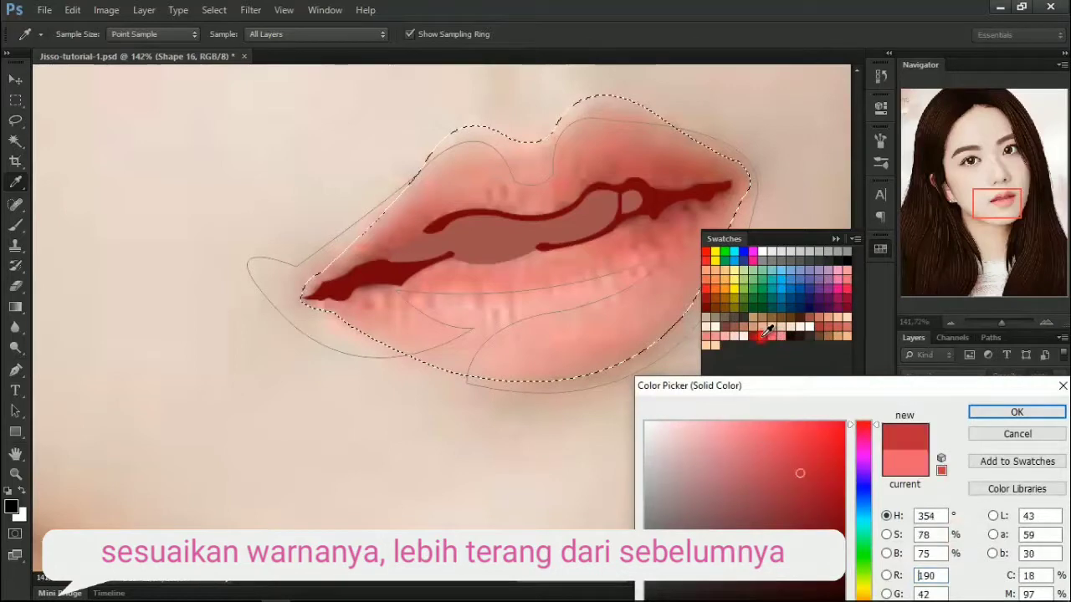
left_click(996, 412)
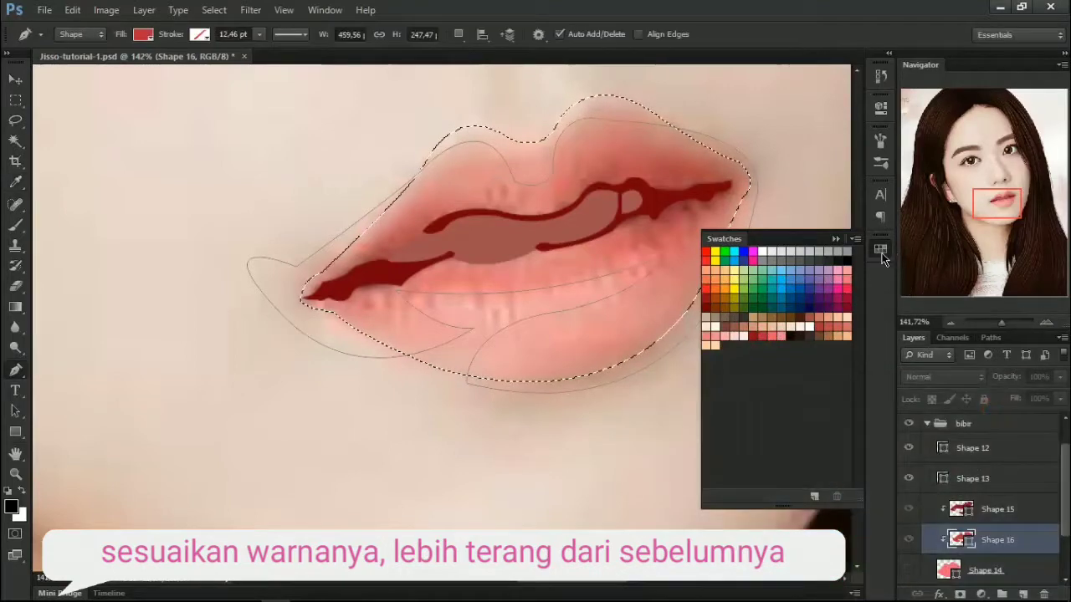
double_click(948, 569)
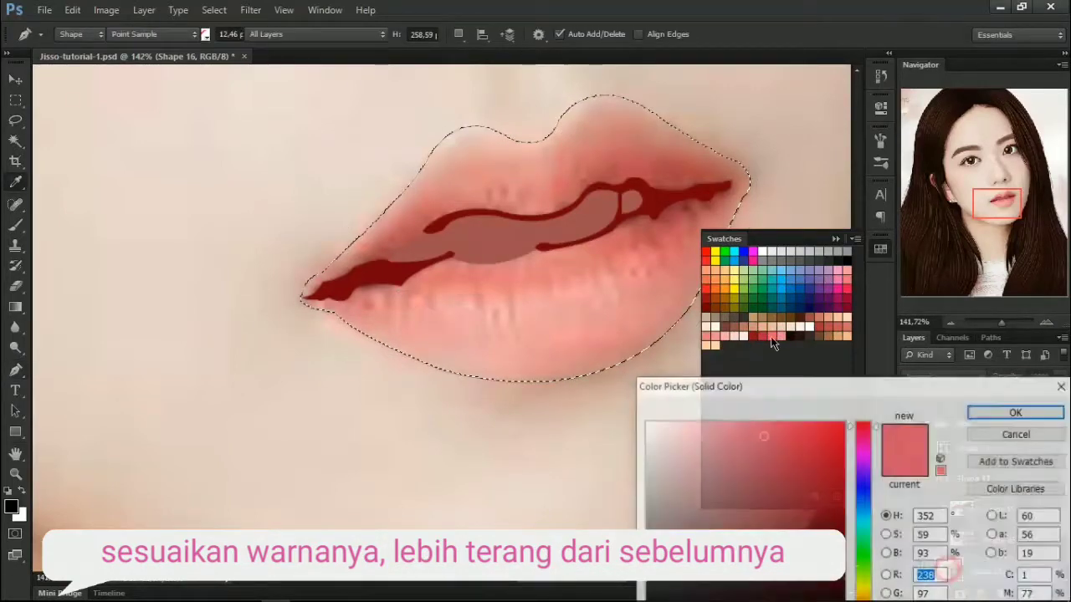
left_click(769, 335)
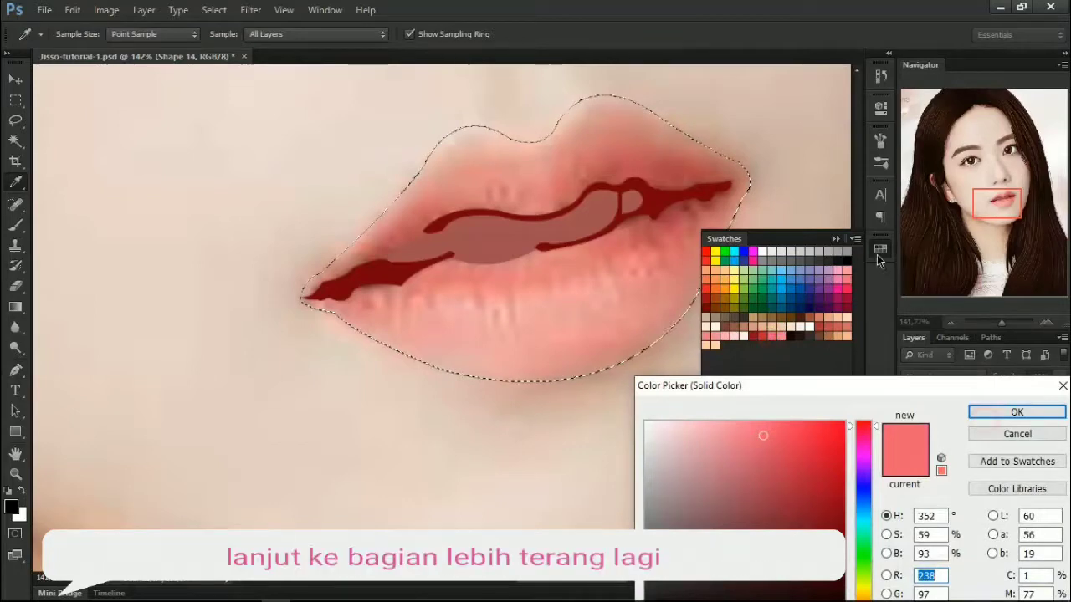
left_click(995, 410)
Step: Start Shape 17 on the upper lip's left edge and clip it to the lip shape
left_click(880, 248)
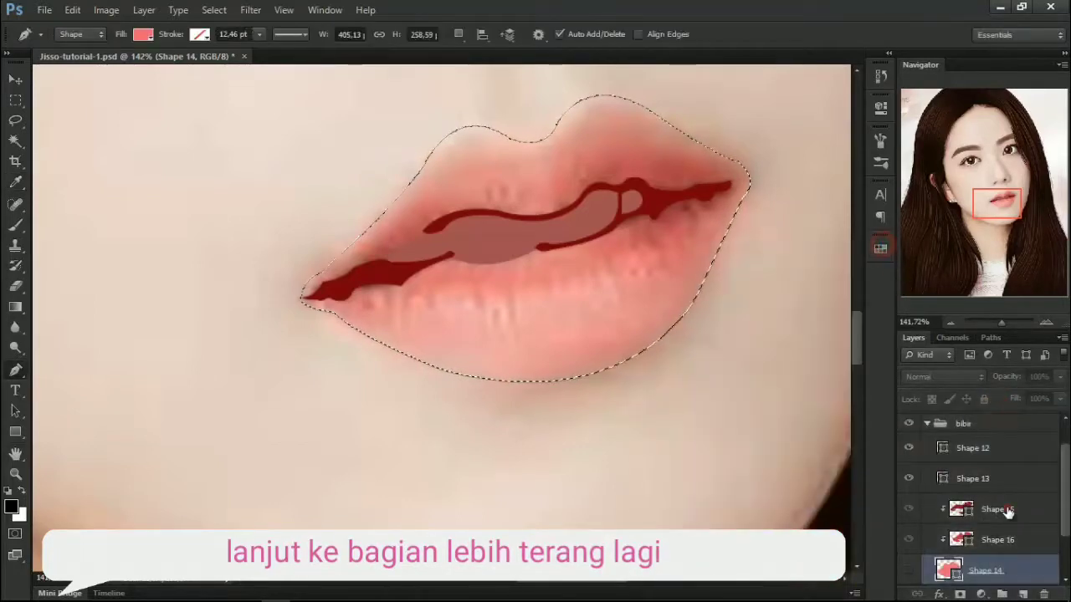
left_click(1003, 509)
left_click(466, 37)
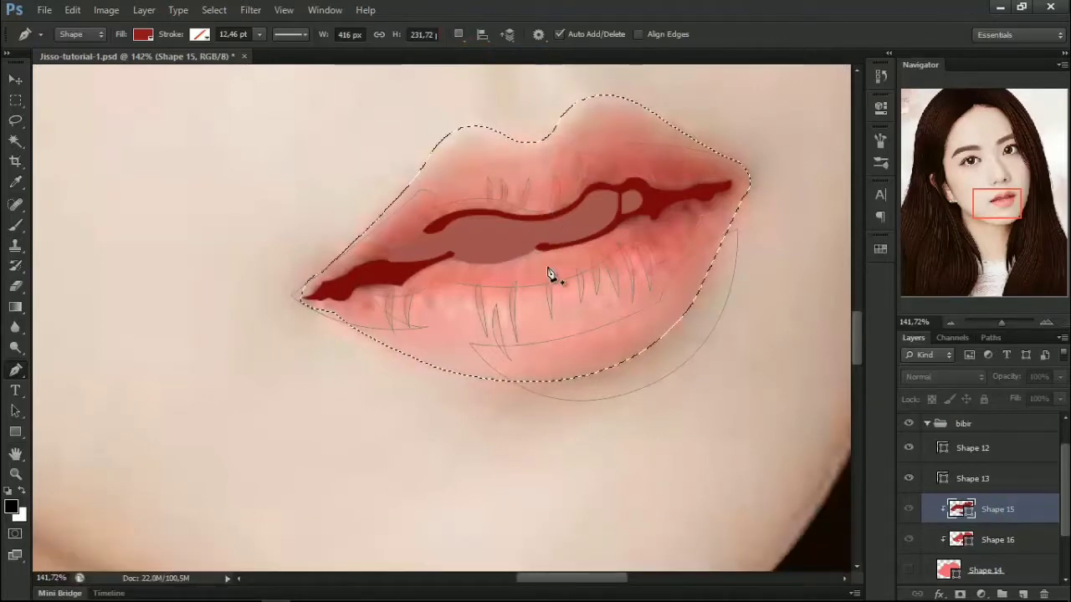
scroll(553, 276, "right", 1)
scroll(554, 278, "right", 1)
scroll(527, 155, "right", 1)
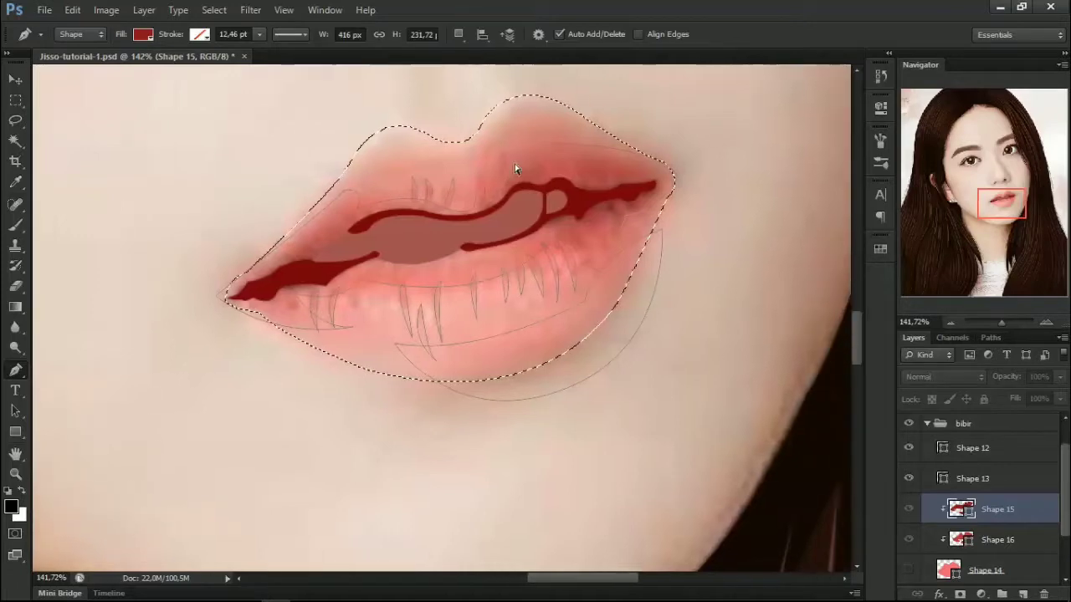
scroll(418, 215, "left", 1)
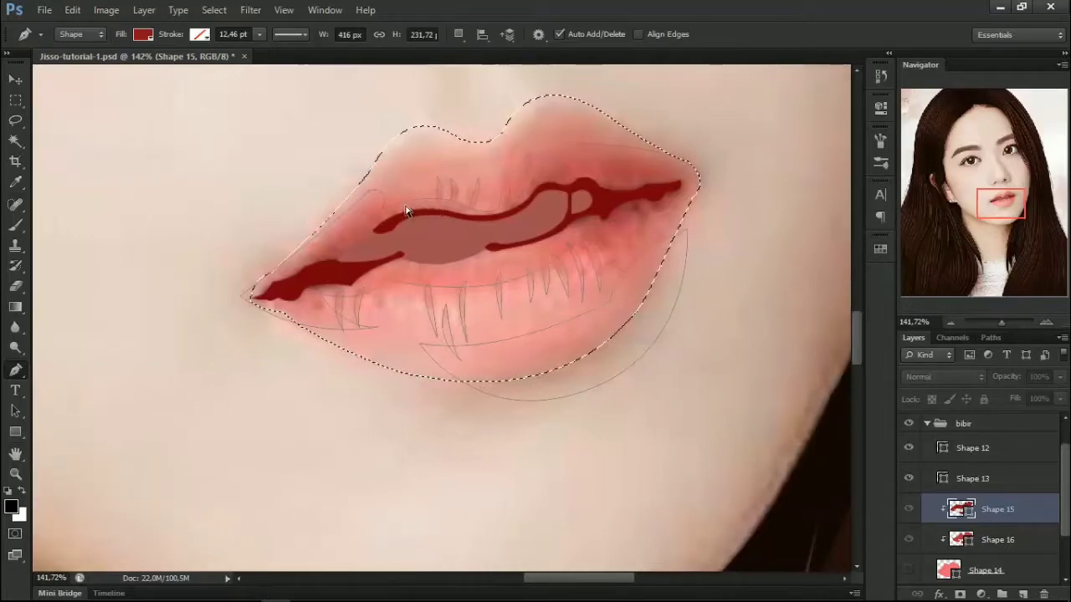
left_click(343, 182)
right_click(979, 509)
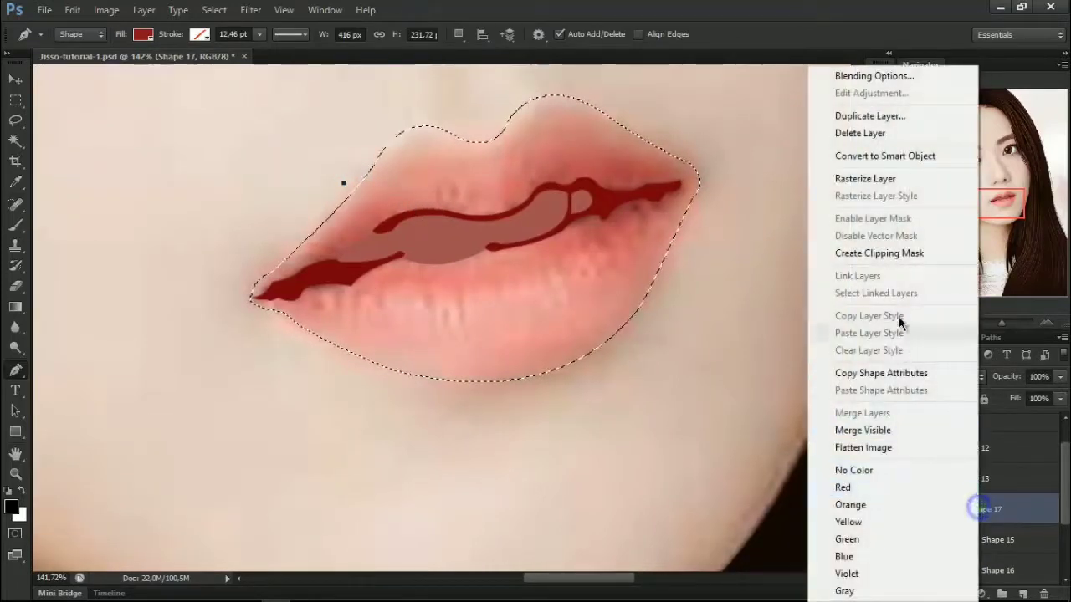
left_click(879, 253)
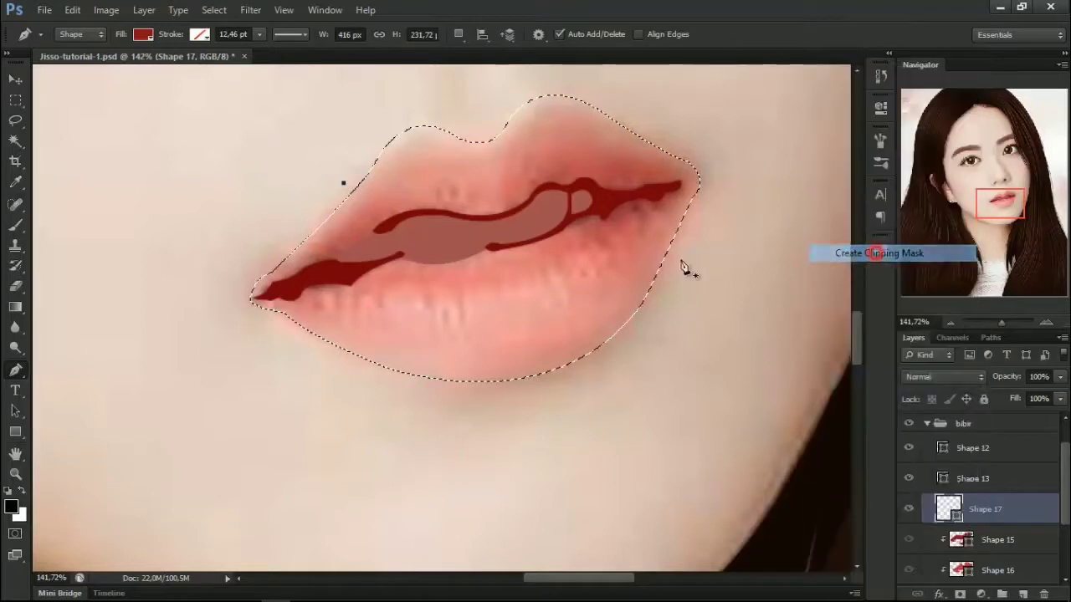
Step: Draw the upper-lip highlight curve and a closed lower-lip highlight path, then commit
left_click(343, 182)
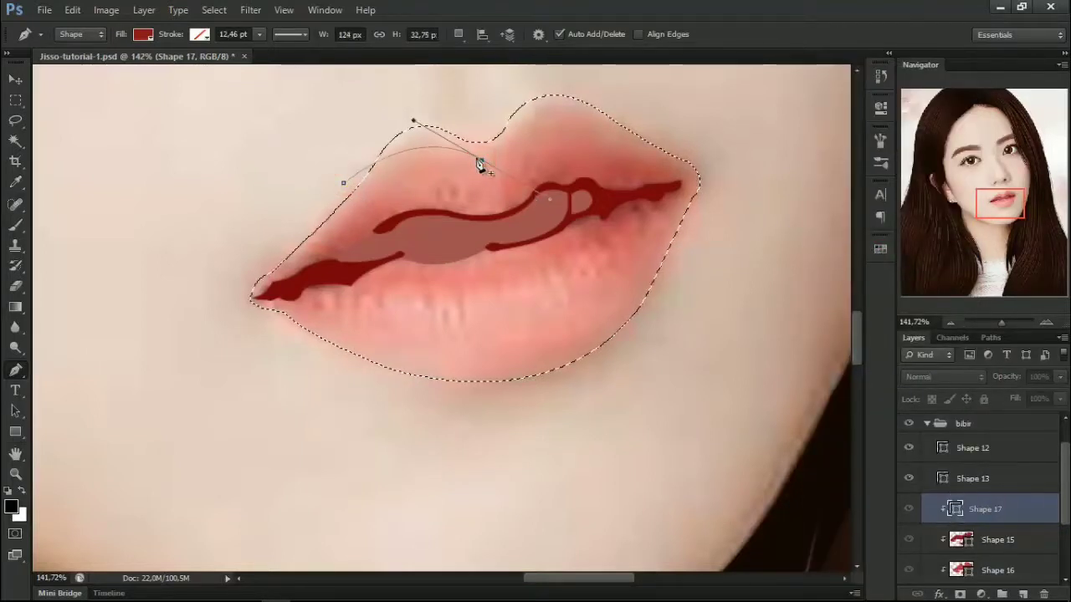
left_click_drag(544, 199, 486, 159)
left_click(516, 139)
left_click_drag(649, 137, 667, 149)
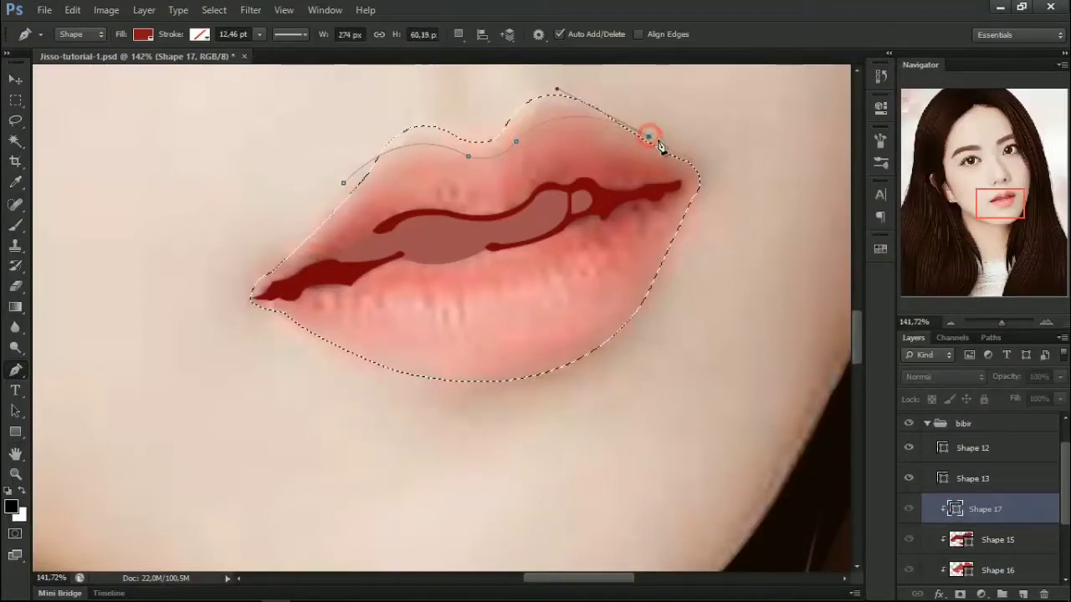
scroll(430, 354, "up", 1)
left_click(385, 326)
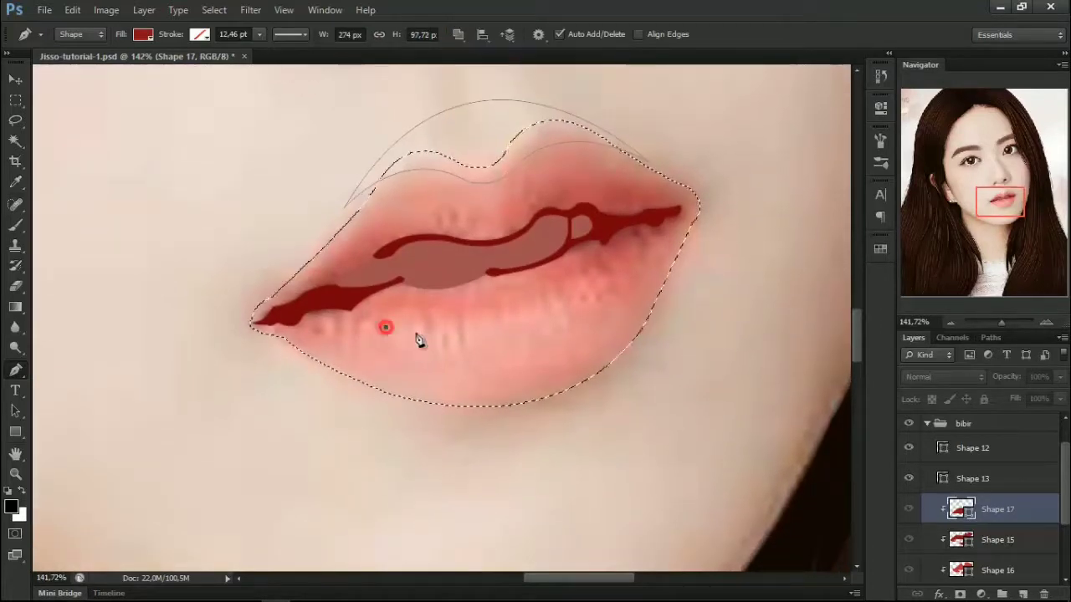
left_click_drag(563, 299, 643, 249)
left_click(385, 328)
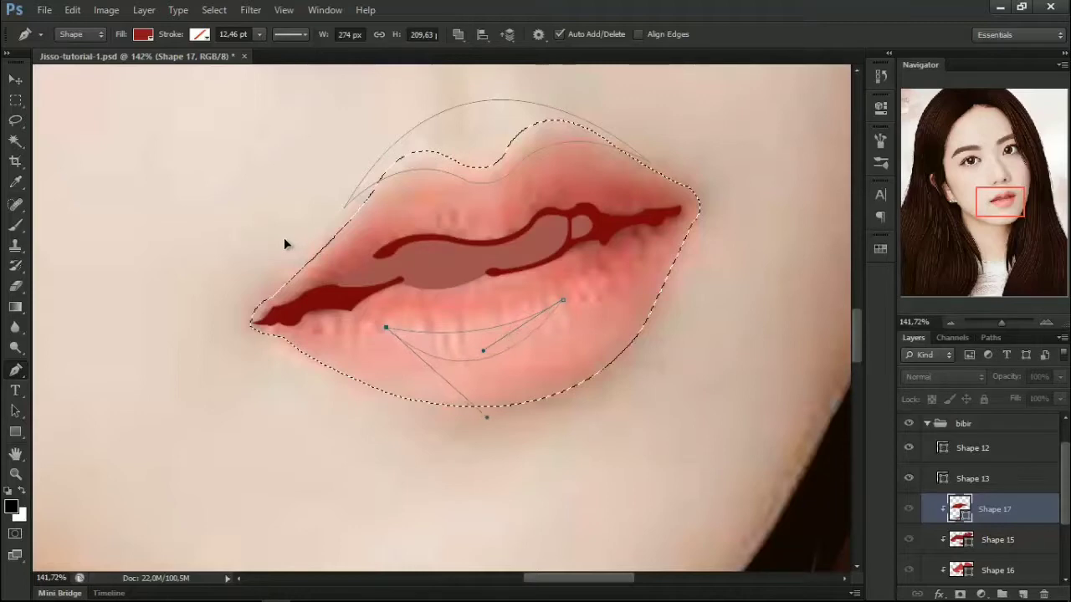
key("Return")
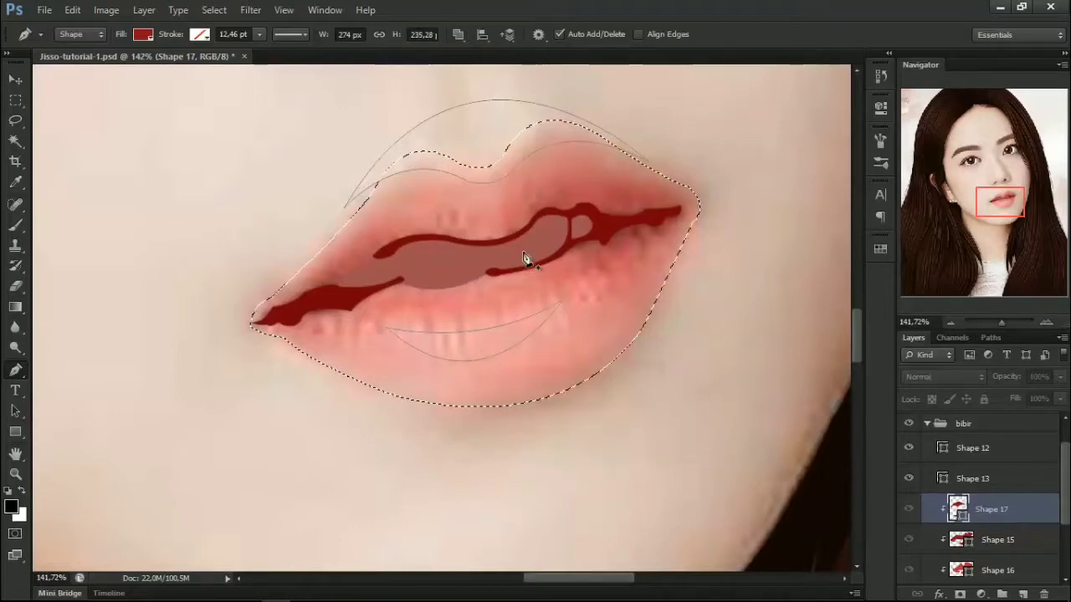
Step: Change Shape 17's fill to a pink swatch
left_click(880, 248)
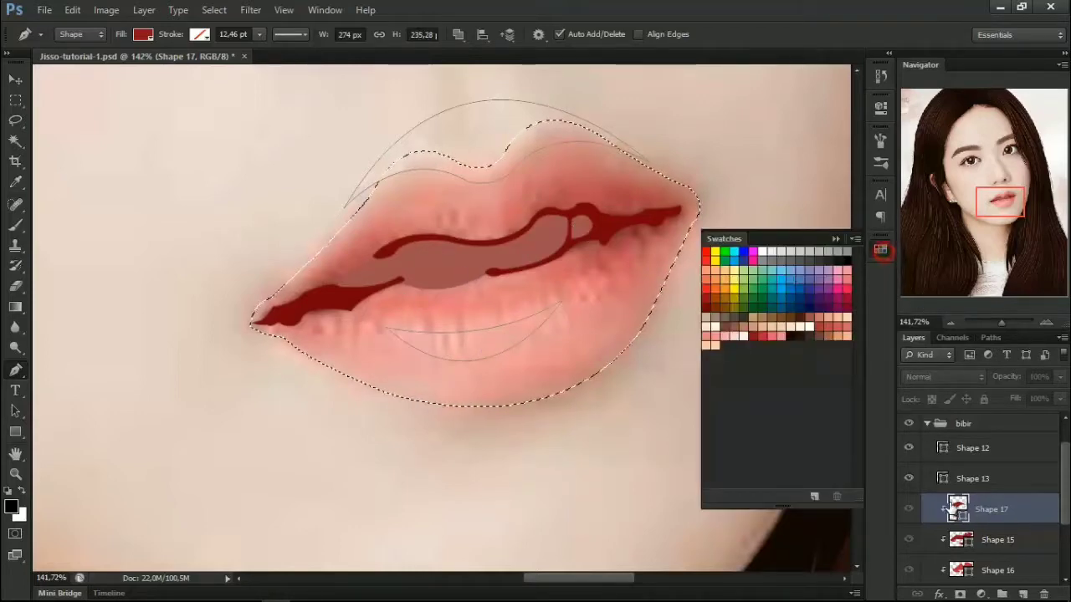
double_click(957, 509)
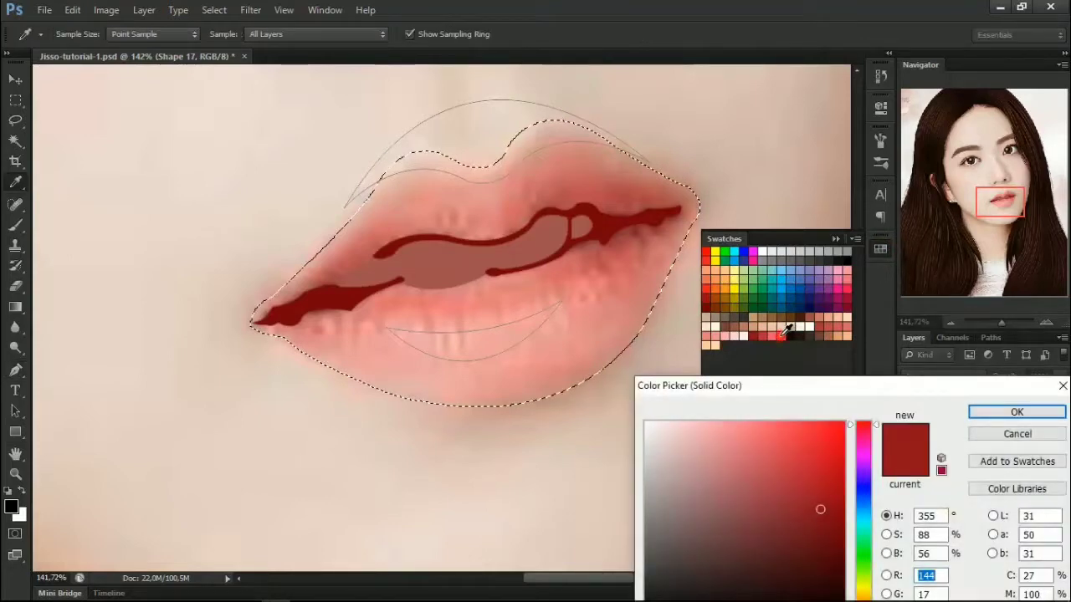
left_click(783, 333)
left_click(987, 412)
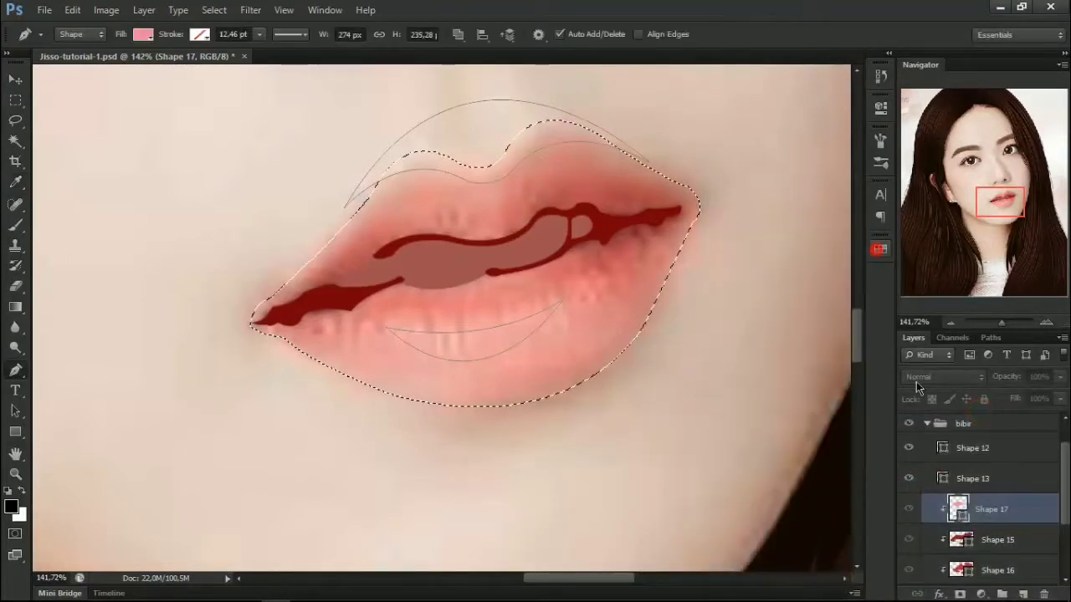
Step: Set the path operation back to New Layer for the next shape
scroll(987, 502, "down", 1)
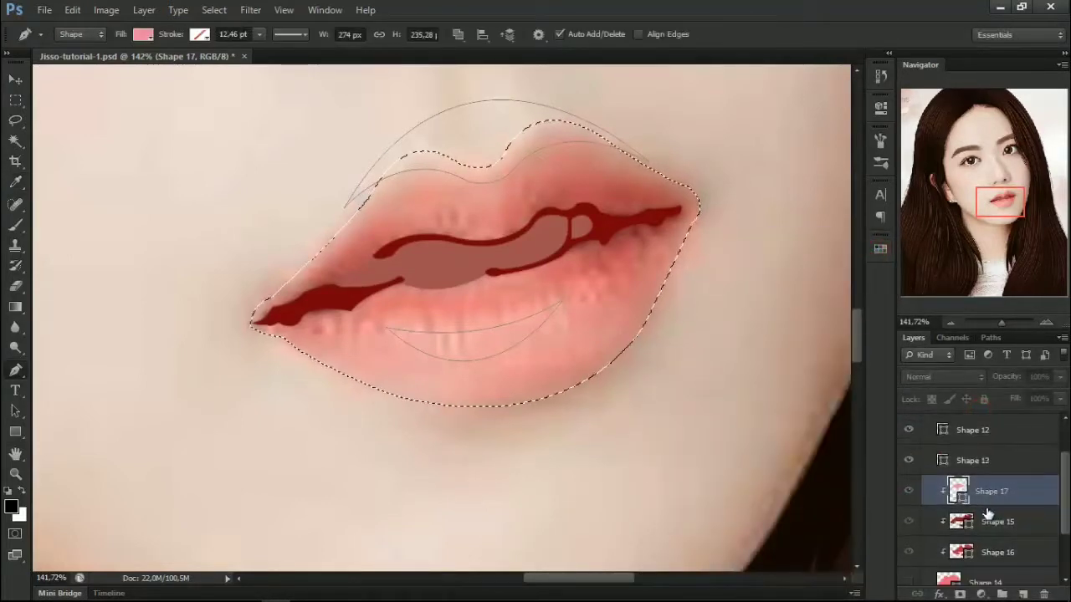
left_click(452, 33)
left_click(475, 54)
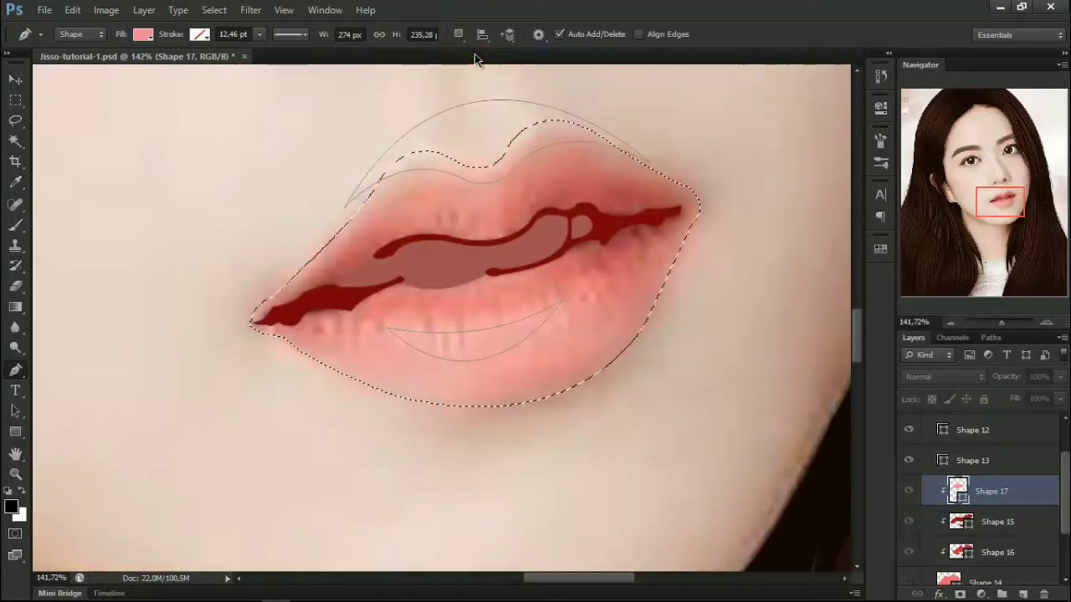
scroll(427, 151, "up", 1)
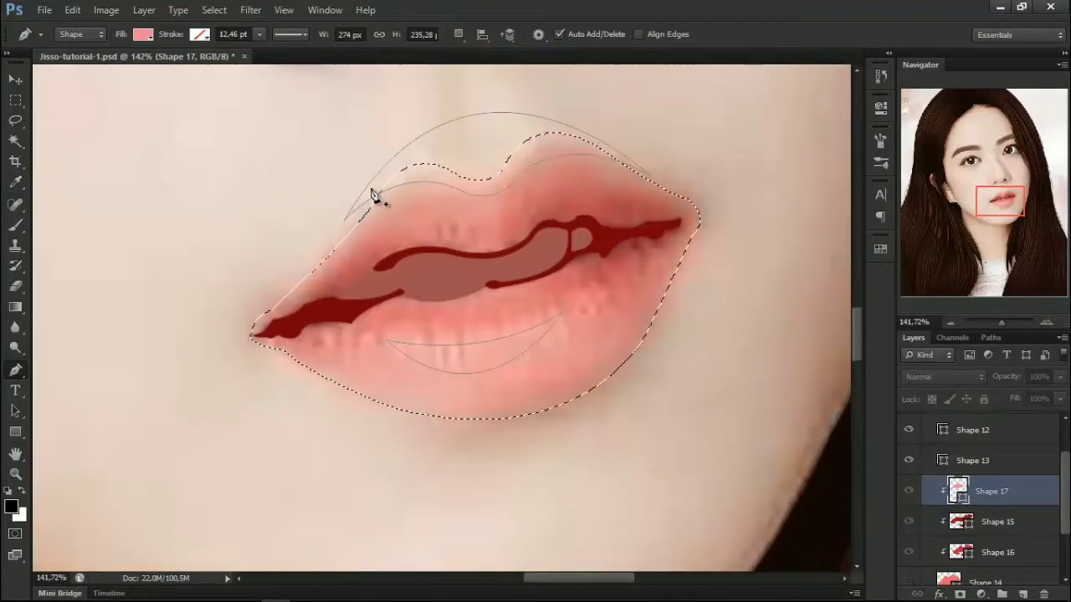
Step: Pen-draw a curved upper-lip highlight as Shape 18, clipped to Shape 17
left_click(373, 188)
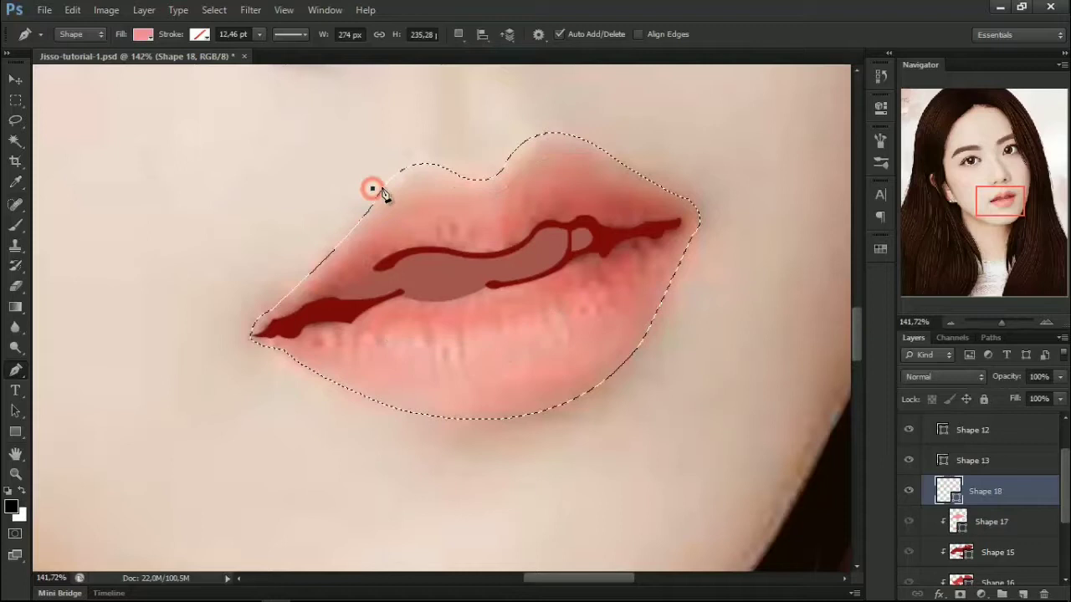
left_click(463, 187)
left_click(464, 187, "alt")
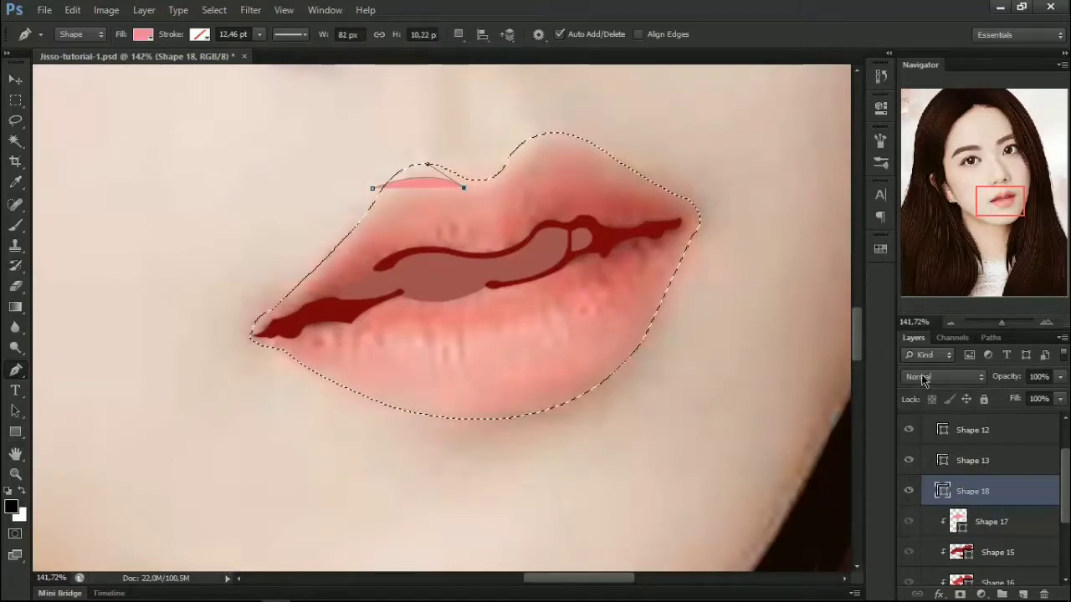
right_click(977, 494)
left_click(879, 249)
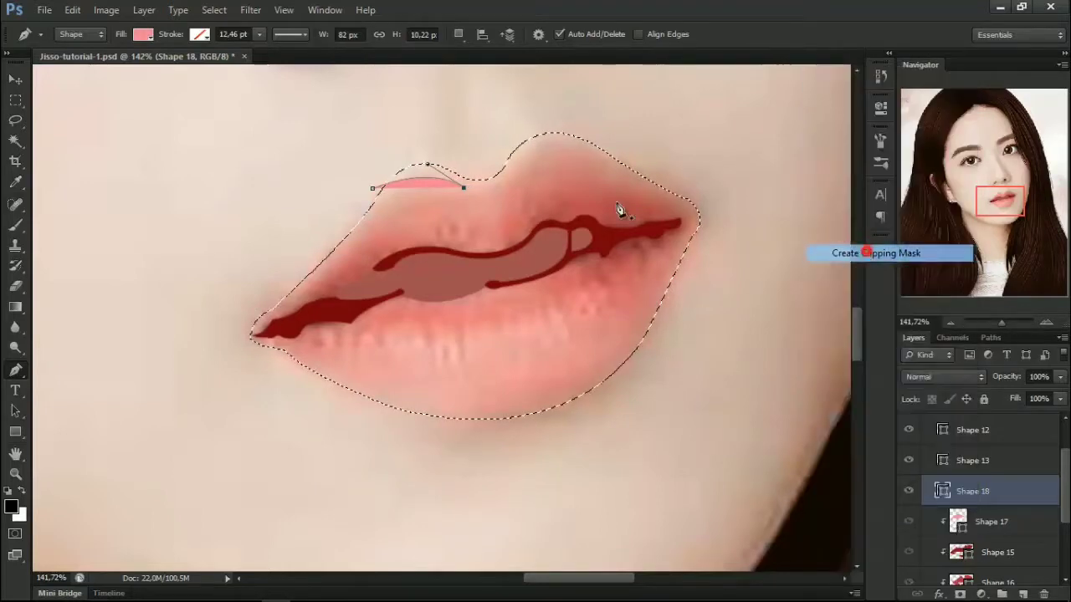
left_click(518, 163)
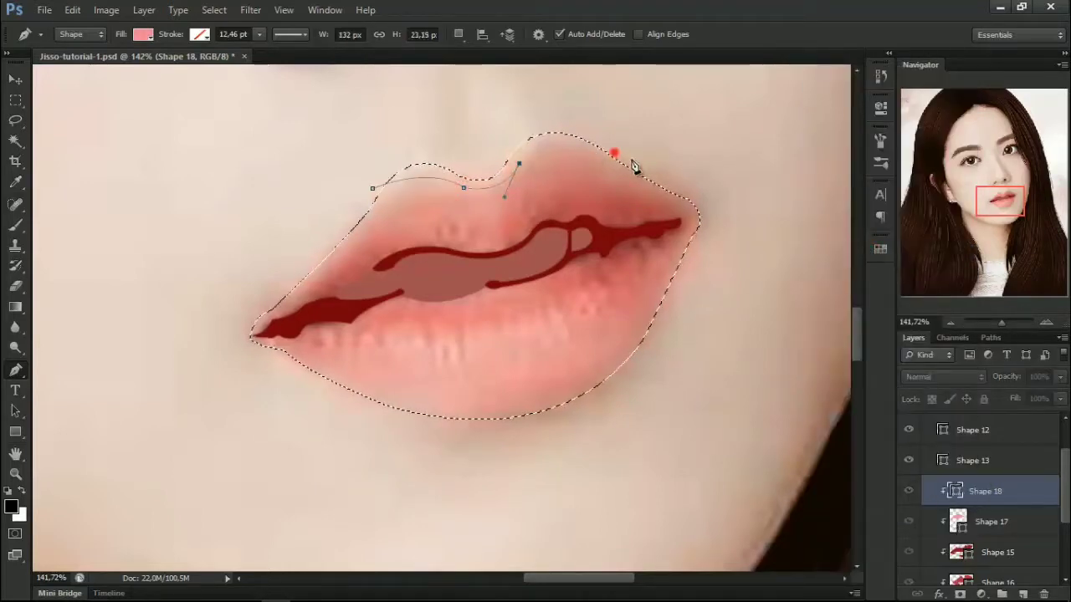
left_click_drag(614, 150, 590, 153)
left_click_drag(373, 188, 275, 347)
Step: Switch to Combine Shapes and add a zigzag teeth outline on the lower lip
scroll(397, 376, "up", 1)
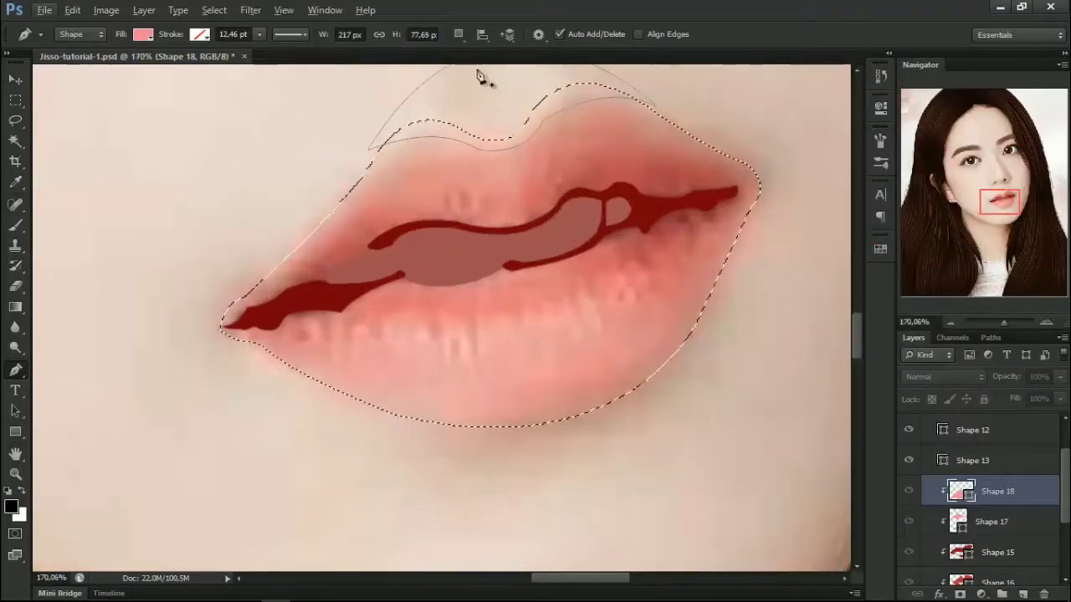
left_click(458, 35)
left_click(483, 70)
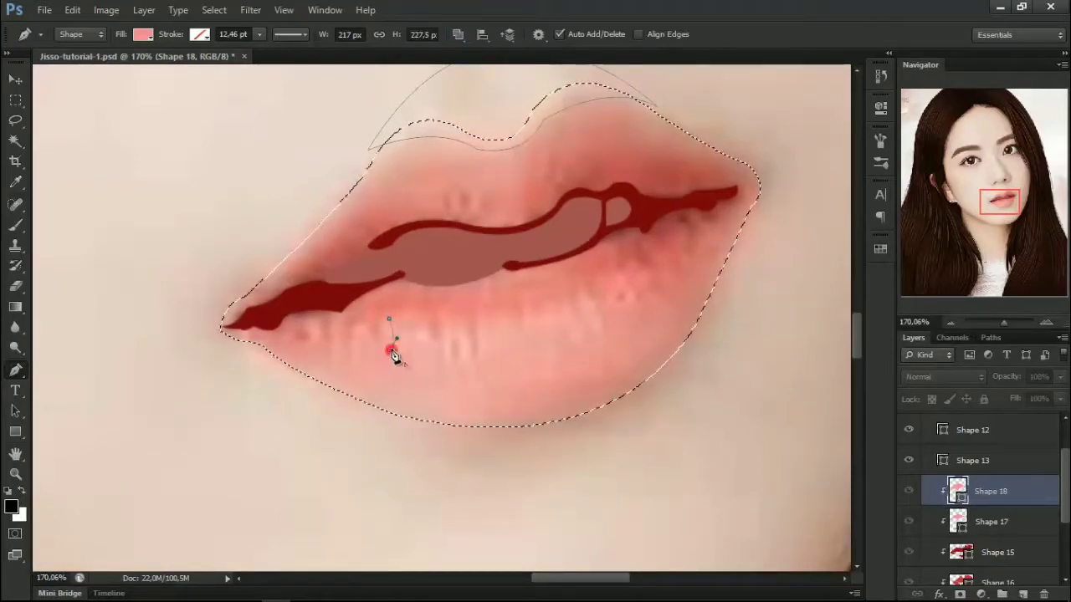
left_click(423, 326)
left_click(446, 377)
left_click(482, 301)
left_click(491, 382)
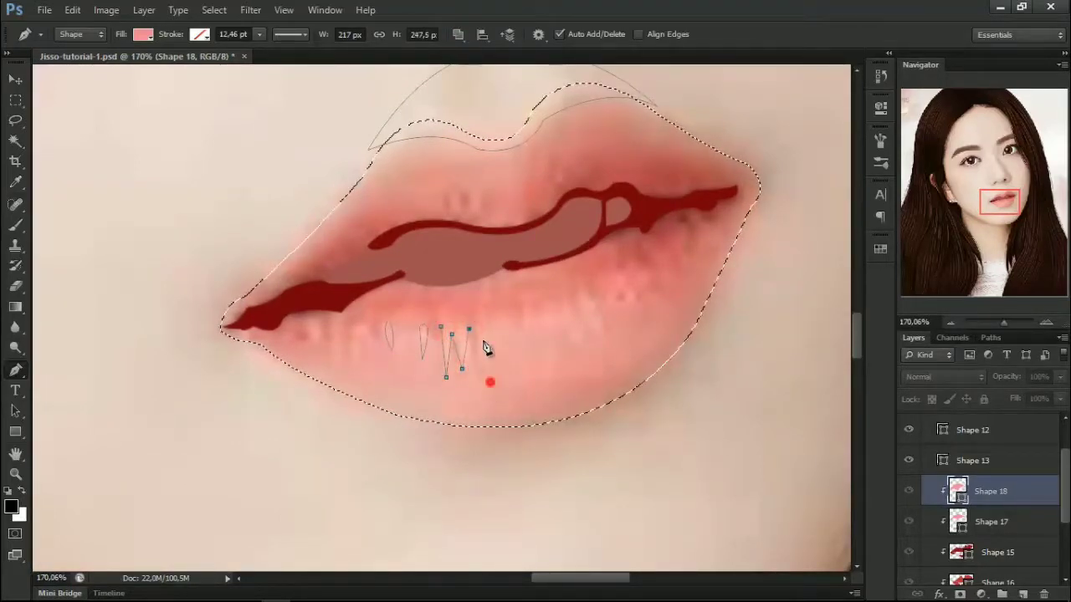
left_click(461, 314)
left_click(502, 316)
left_click(499, 374)
left_click(441, 326)
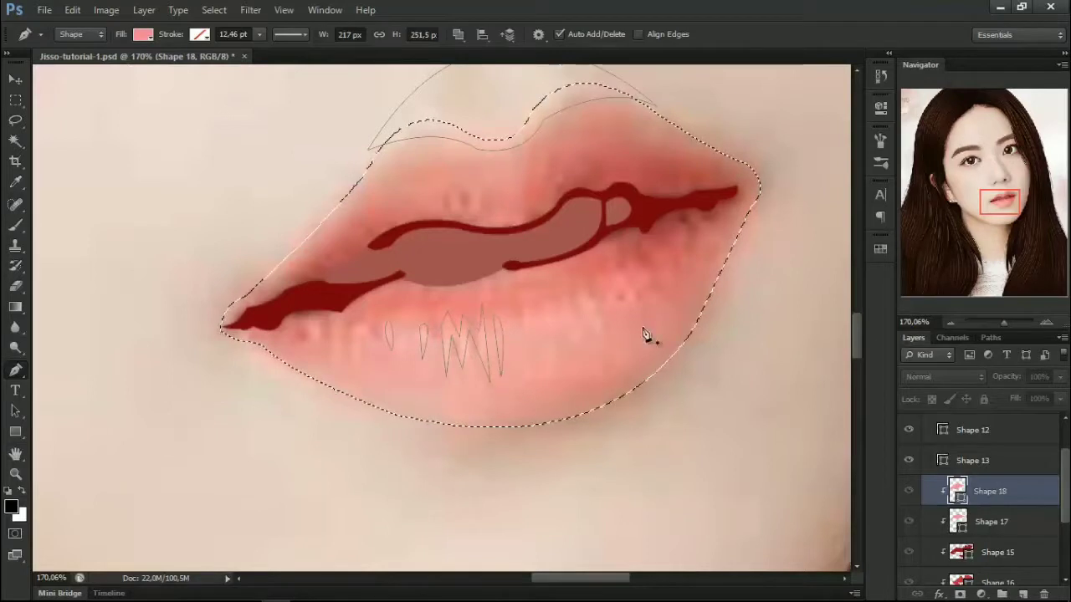
Step: Add a thin tooth spike further right and a curved sliver along the lower lip
left_click(527, 326)
left_click(574, 293)
left_click(594, 330)
left_click(633, 304)
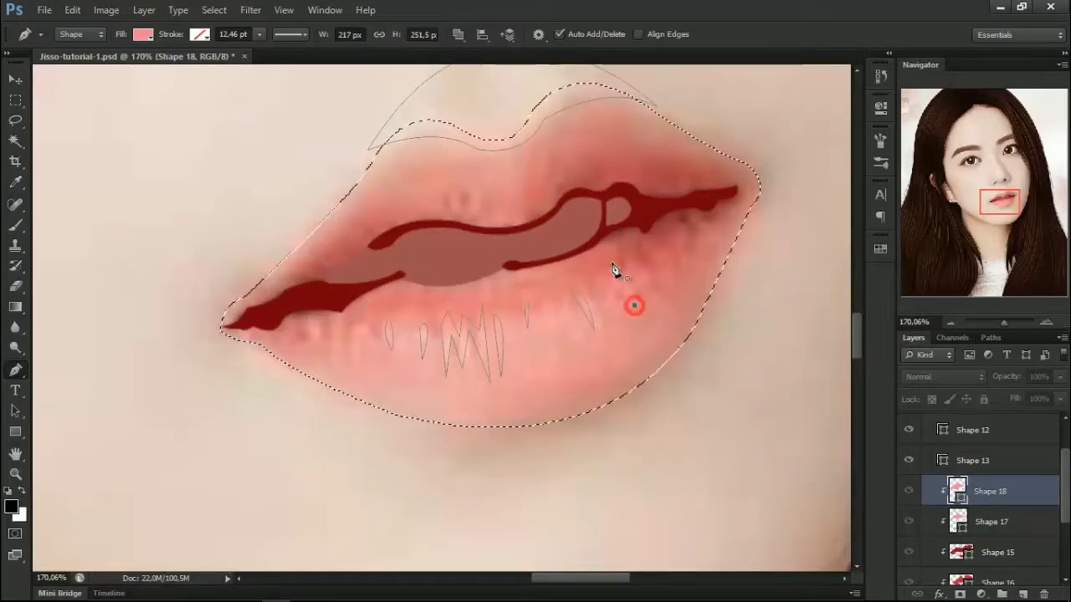
left_click(371, 385)
left_click_drag(459, 407, 481, 422)
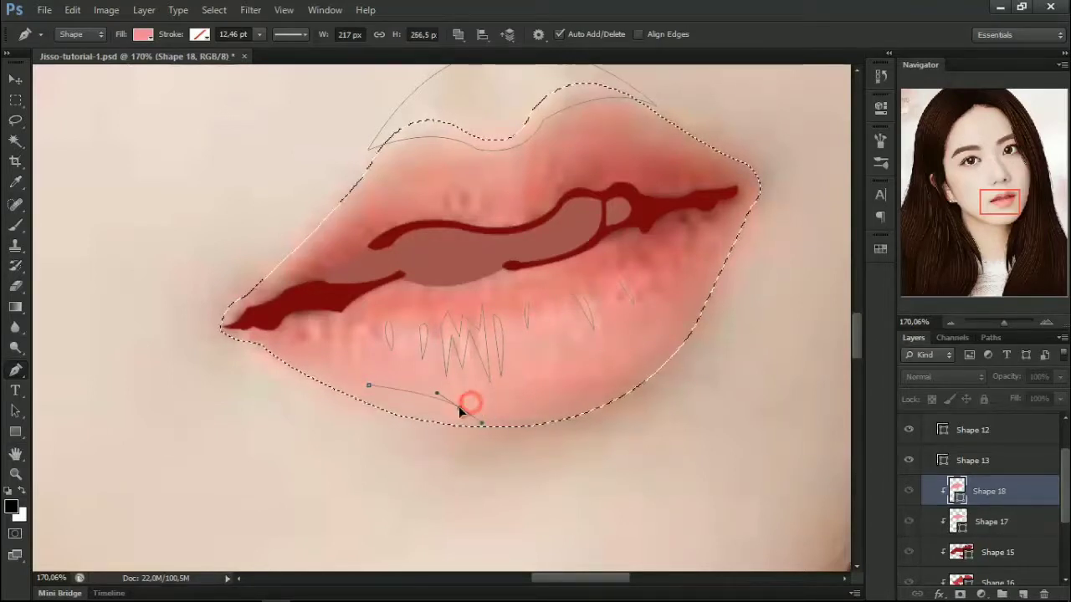
left_click(369, 386)
left_click_drag(369, 385, 336, 362)
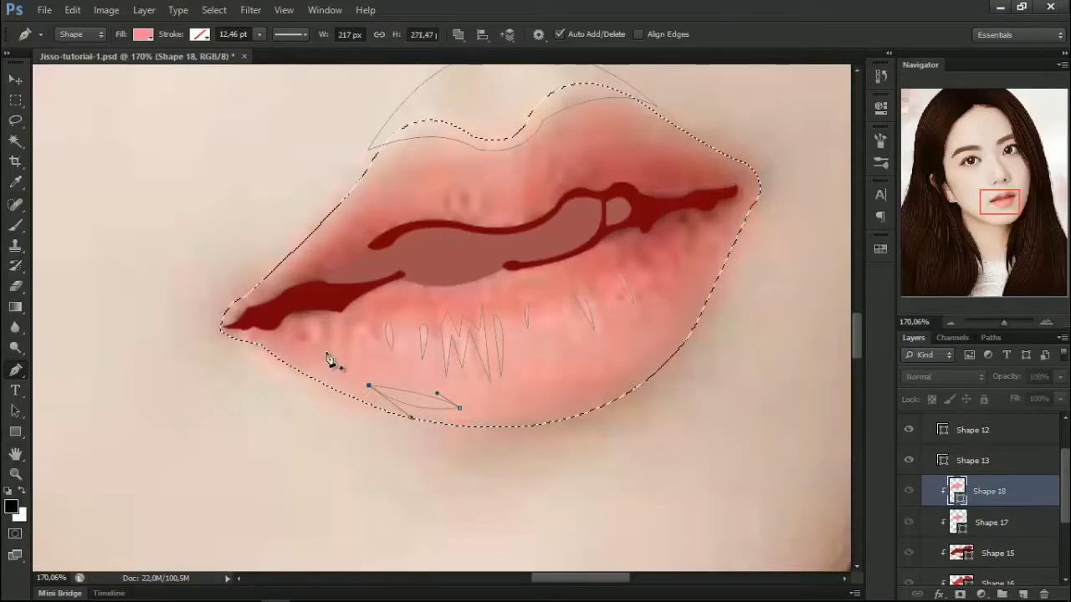
key("Return")
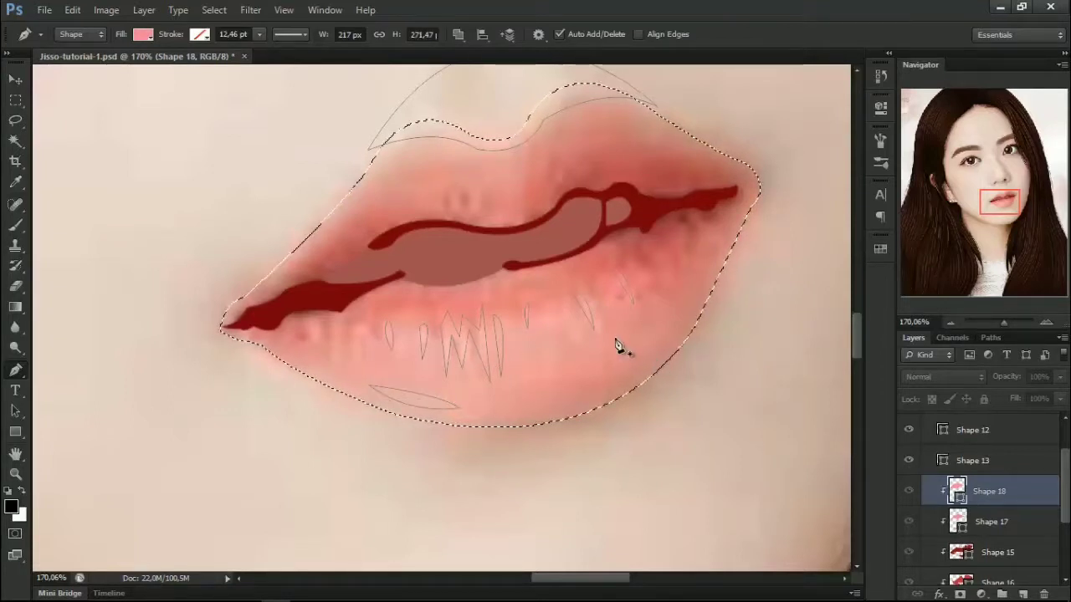
Step: Add a small curved shape at the upper-lip centre to Shape 17, then reselect Shape 18
scroll(617, 345, "up", 1)
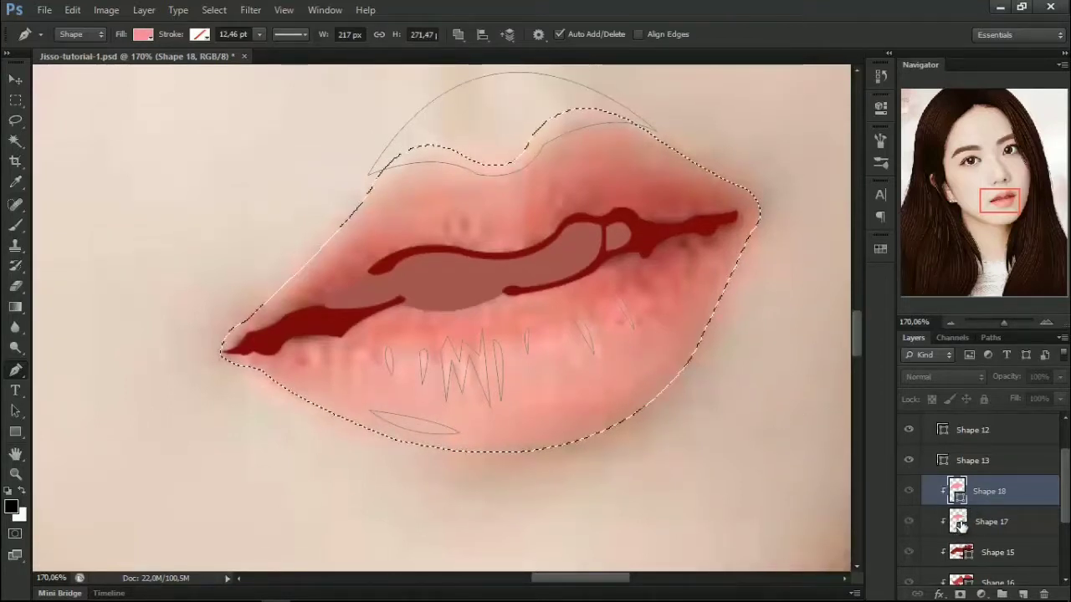
left_click(960, 524)
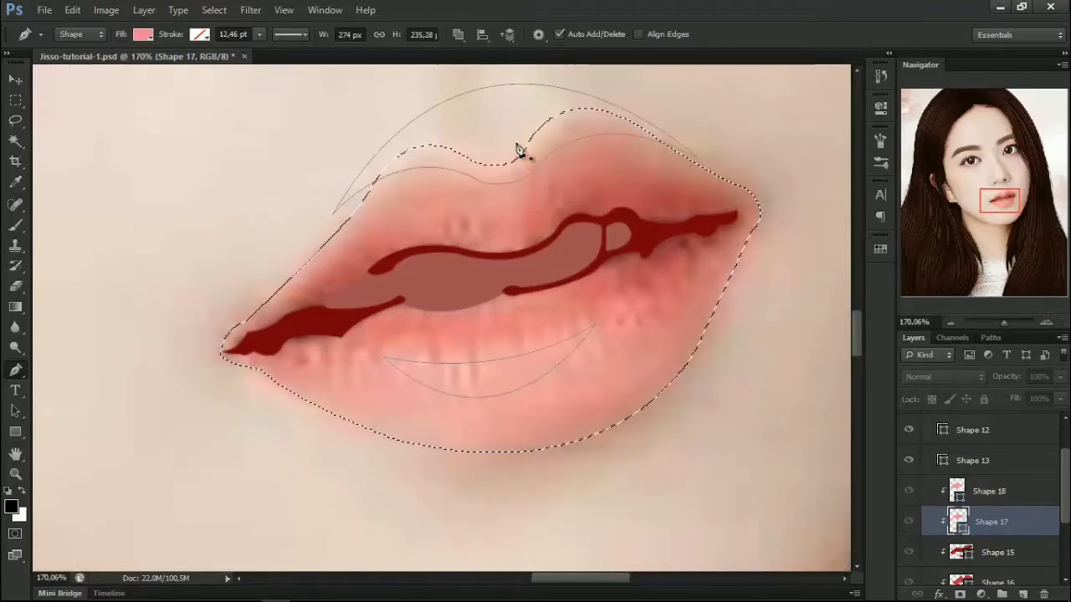
left_click(504, 200)
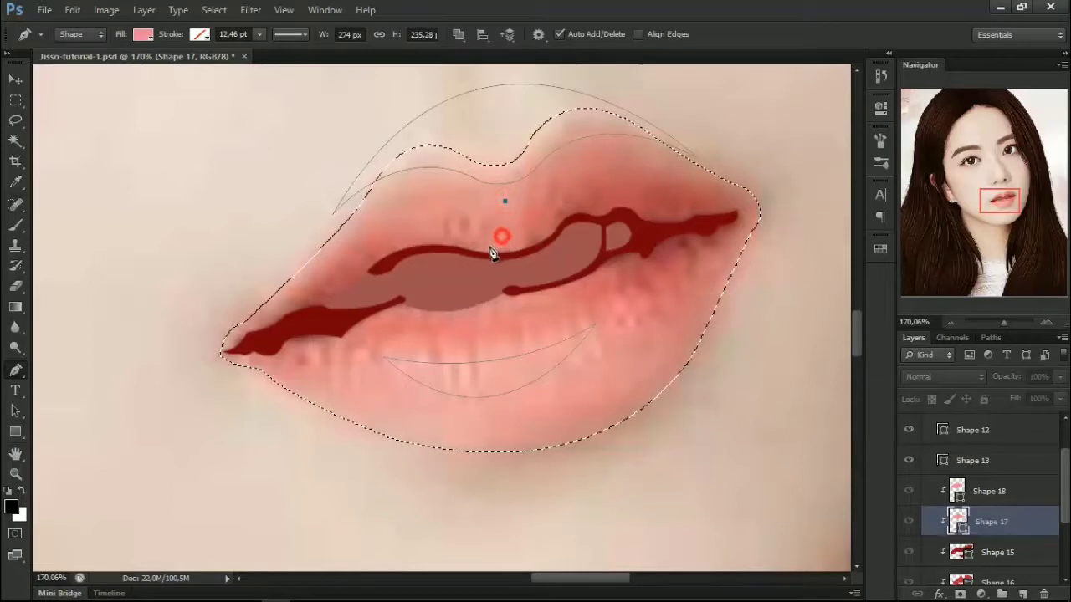
left_click_drag(491, 251, 519, 245)
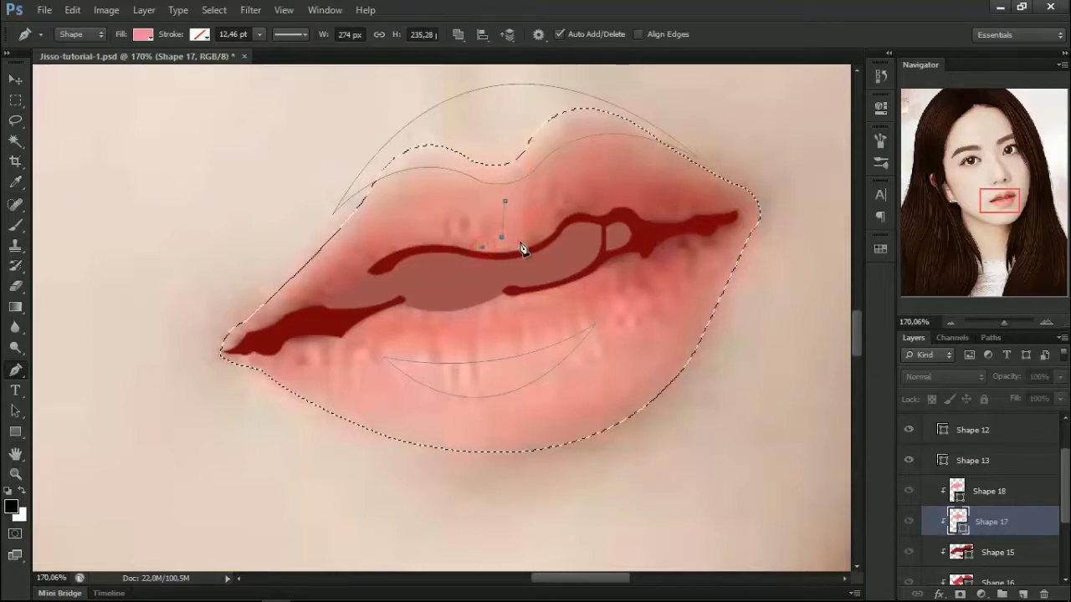
left_click(505, 200)
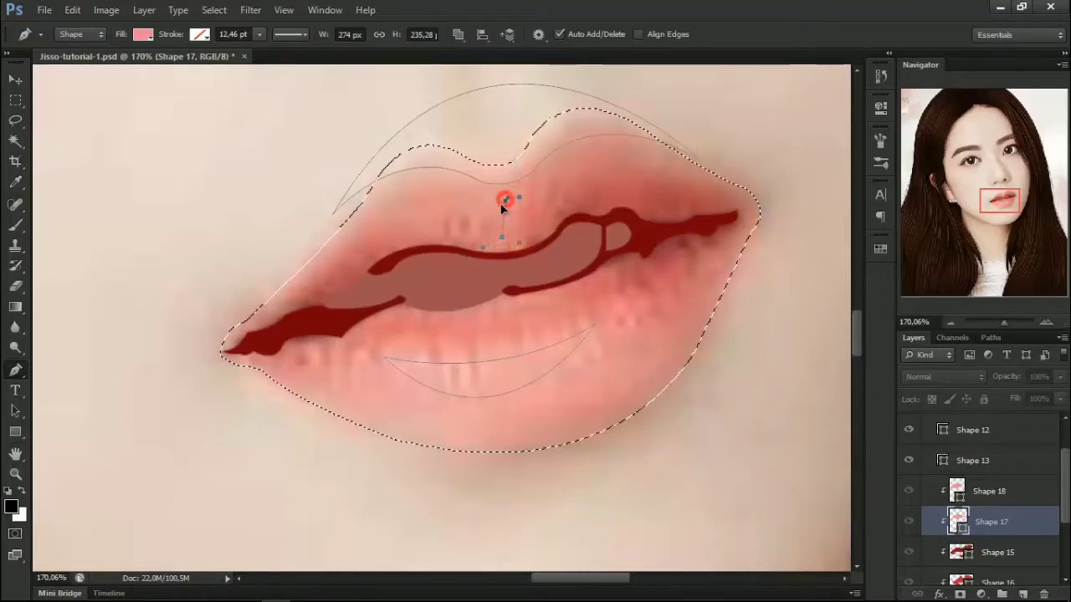
left_click(956, 492)
Step: Set Shape 18's fill colour to hex ffc5cf
double_click(956, 492)
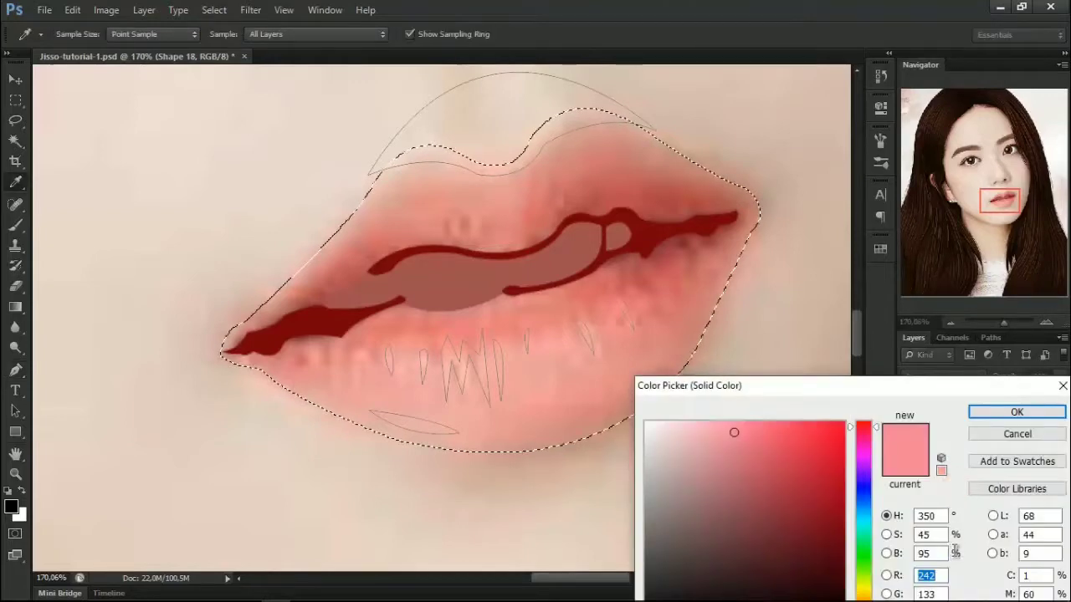
left_click_drag(939, 395, 893, 220)
left_click_drag(907, 460, 840, 460)
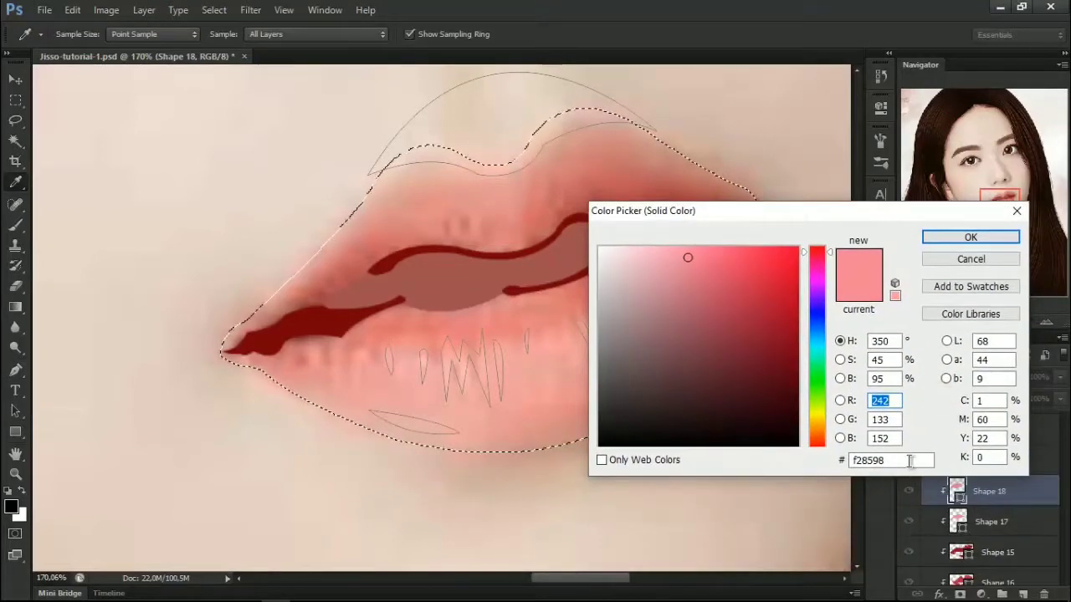
type("ffc5cf")
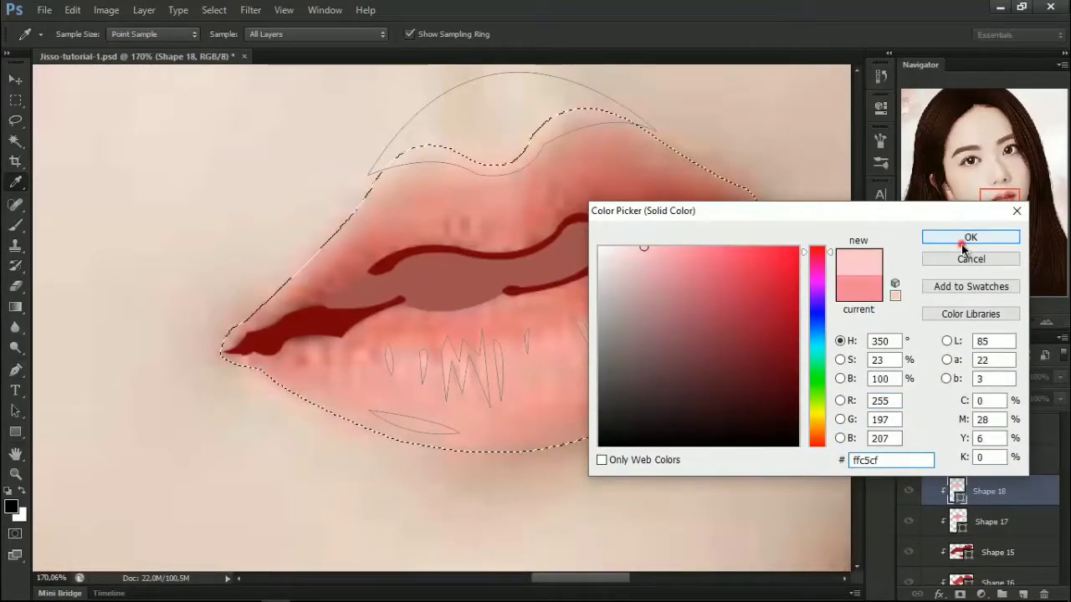
left_click(969, 237)
scroll(979, 502, "down", 5)
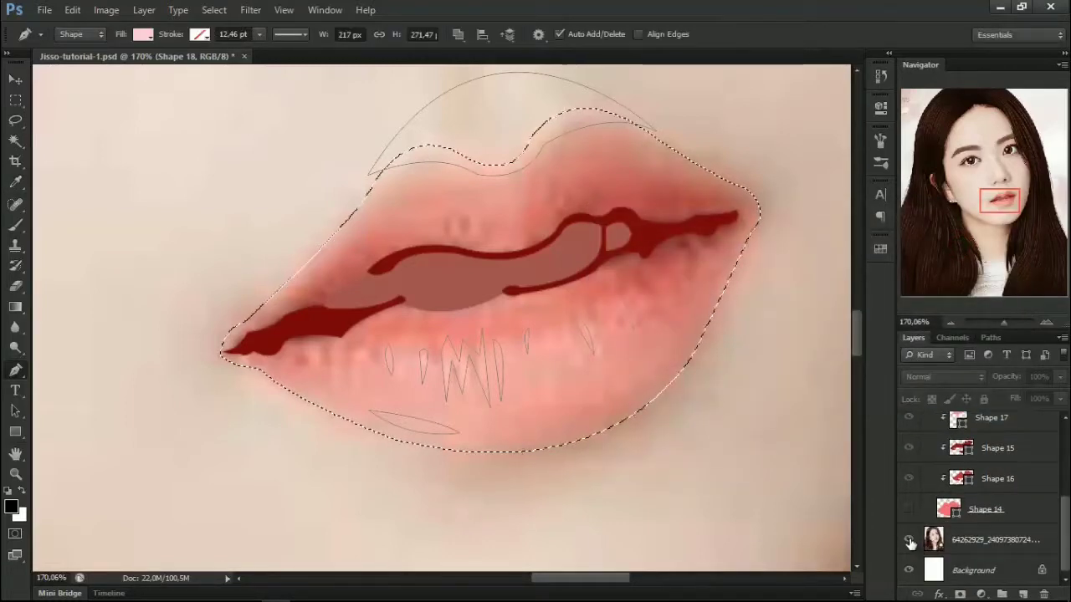
Step: Show the Shape 14 lips, hide the reference photo and fit the portrait in view
left_click(908, 510)
left_click(909, 540)
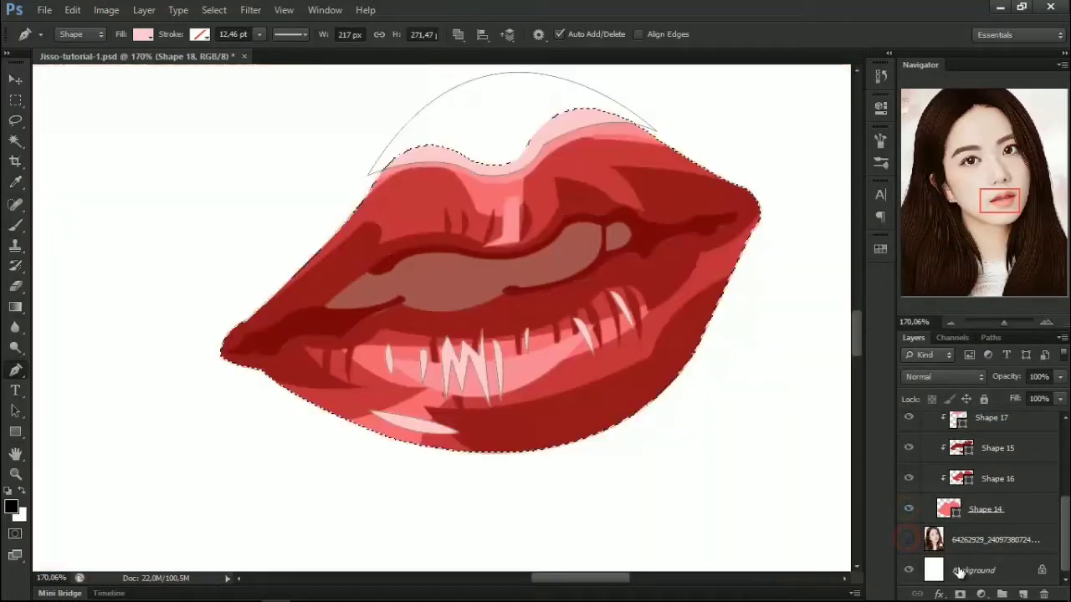
left_click(961, 570)
key("ctrl+0")
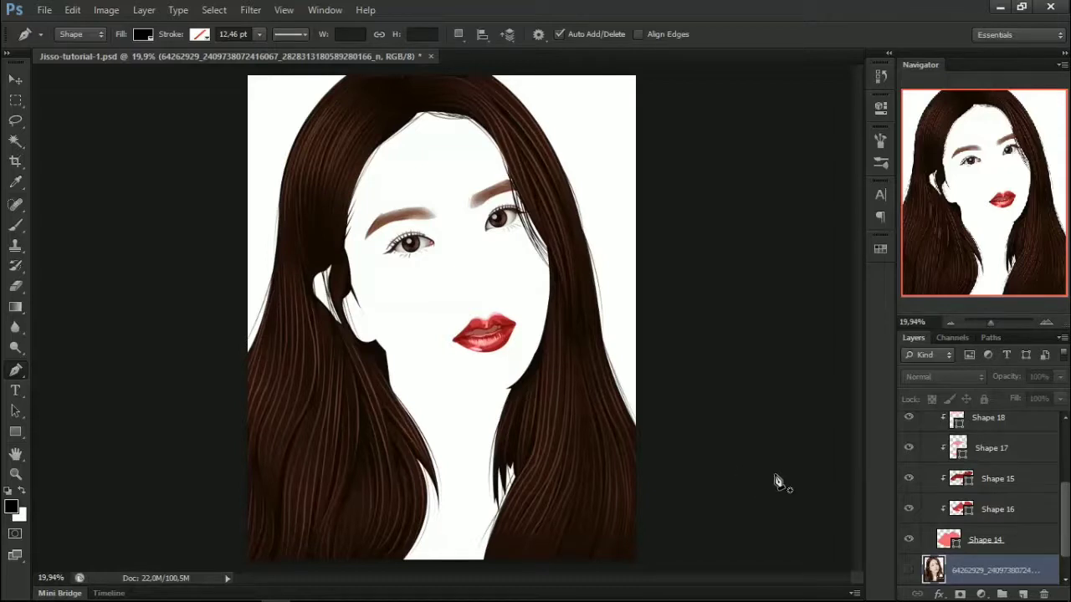
scroll(987, 500, "up", 1)
scroll(983, 495, "up", 1)
scroll(978, 491, "up", 1)
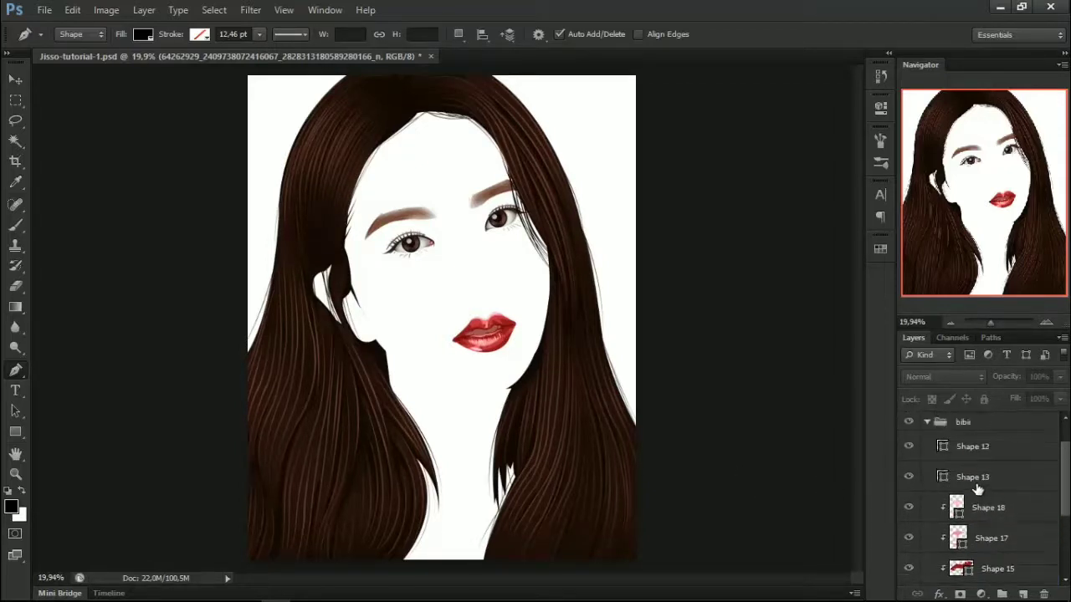
Step: Select Shape 13, zoom into the lips and hide Shape 14 with its clipped lip shading
left_click(969, 476)
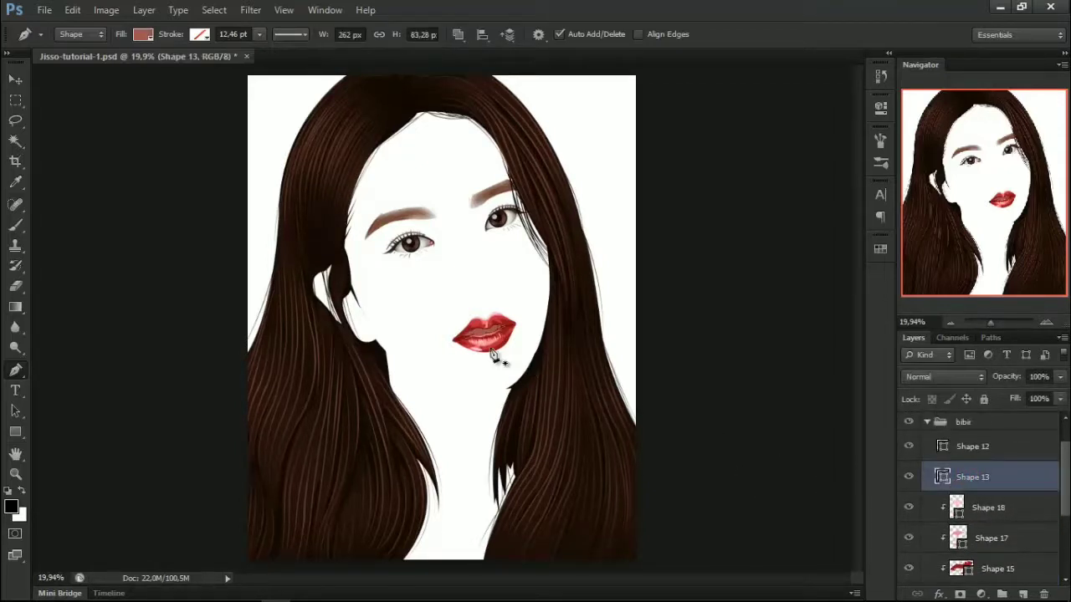
scroll(493, 356, "up", 2)
scroll(500, 345, "up", 2)
scroll(508, 334, "up", 3)
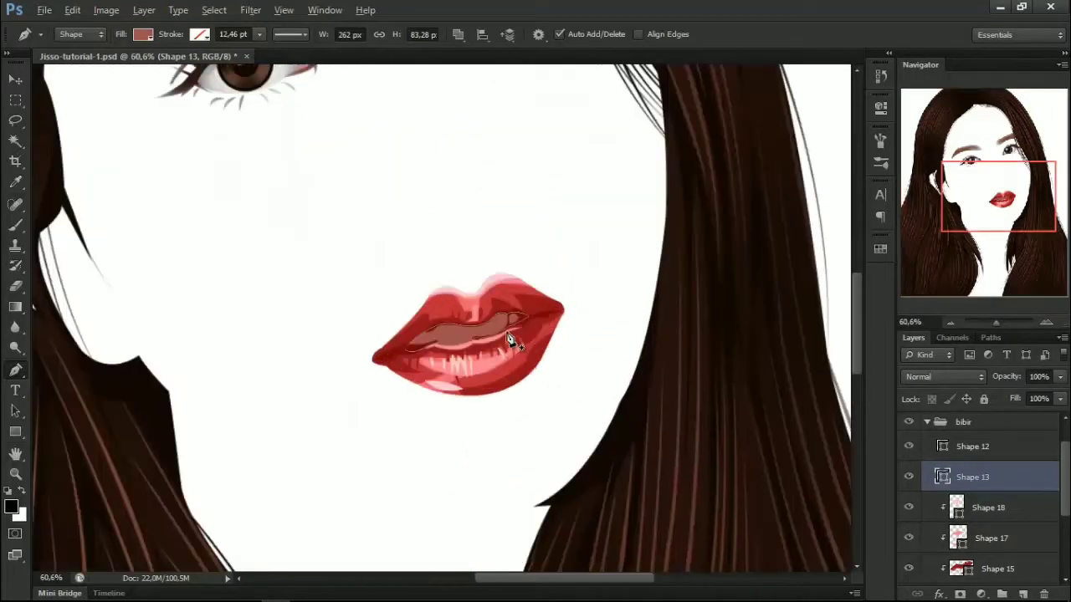
scroll(508, 338, "up", 3)
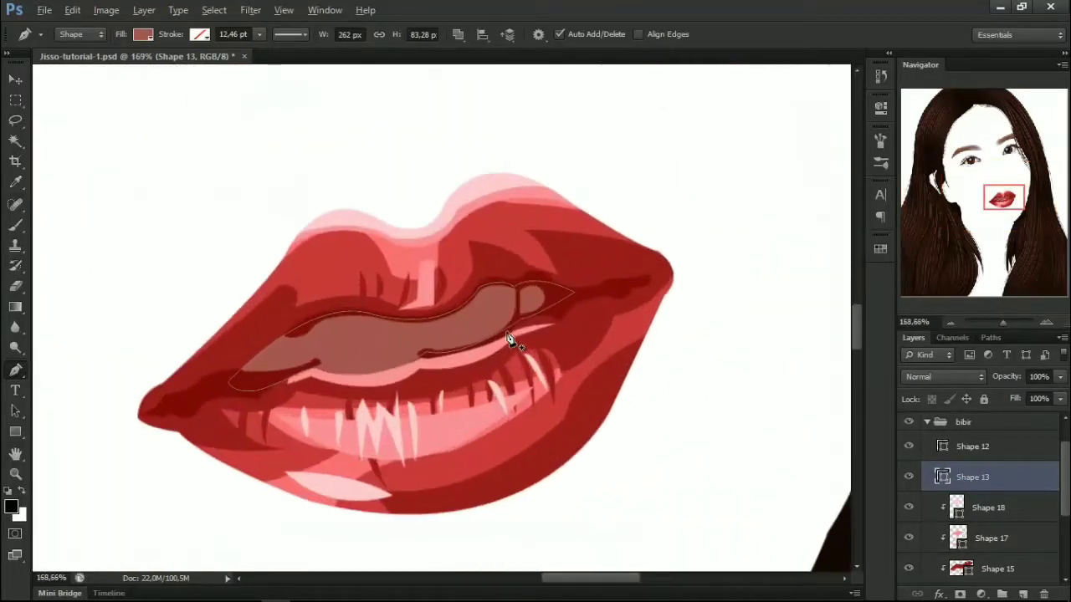
scroll(508, 339, "up", 1)
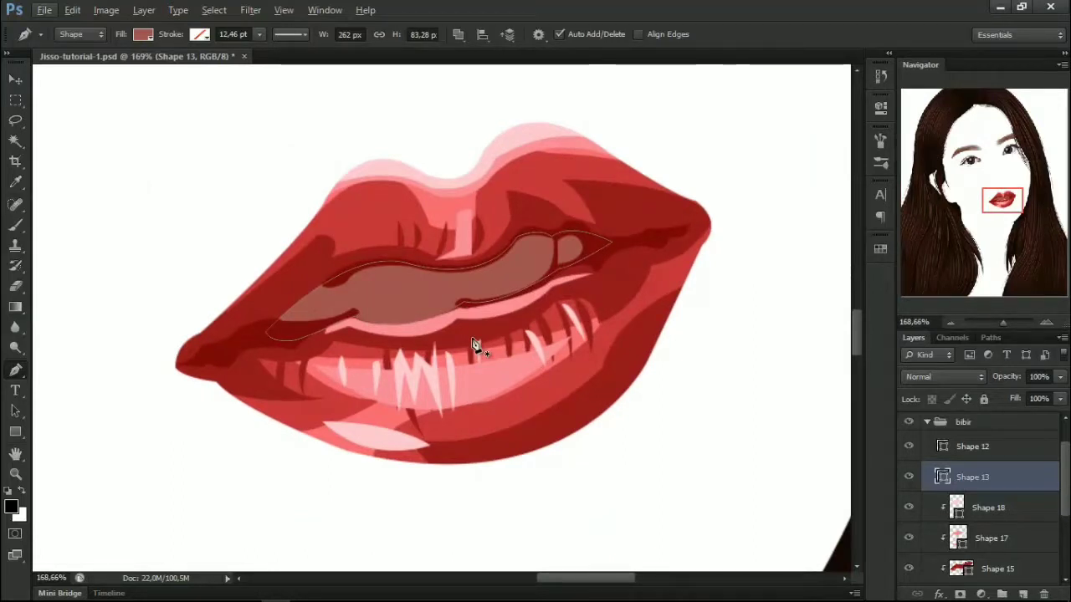
scroll(502, 355, "up", 1)
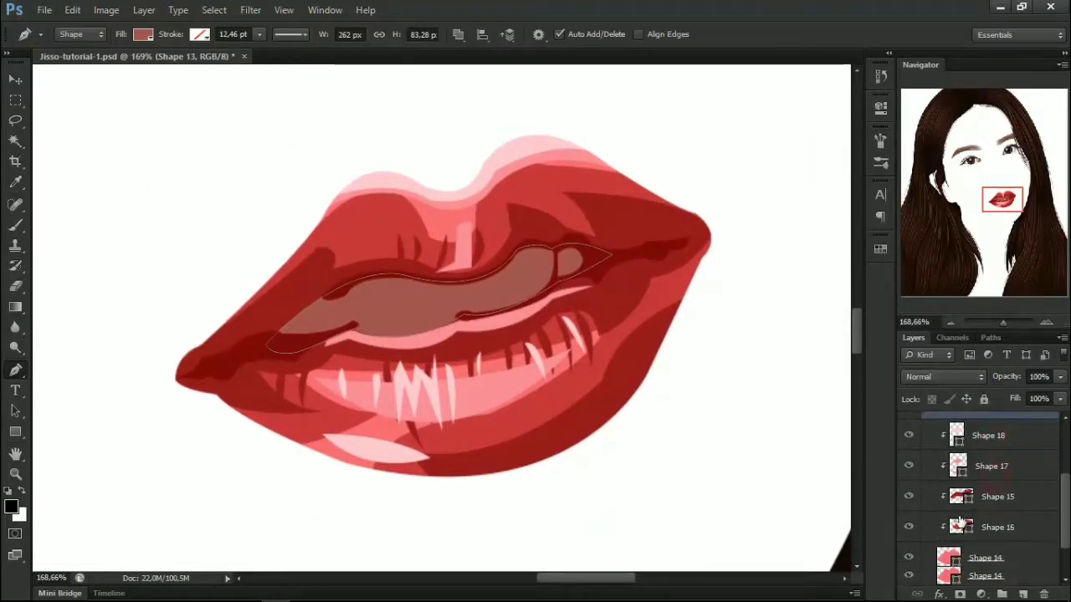
scroll(994, 481, "down", 3)
left_click(909, 540)
scroll(984, 510, "up", 2)
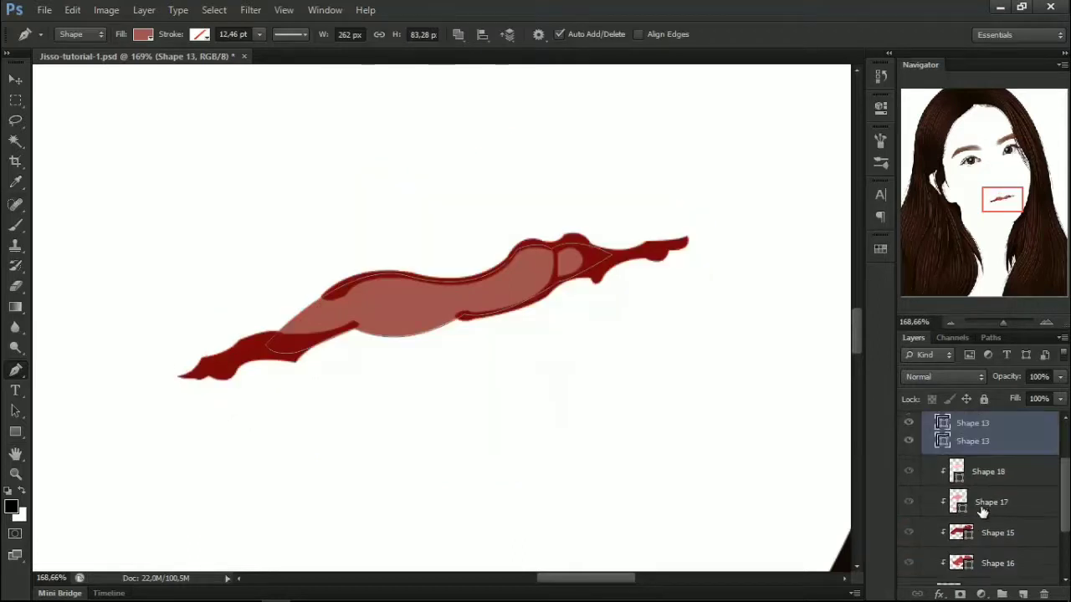
scroll(979, 510, "up", 1)
scroll(937, 536, "down", 2)
scroll(924, 544, "down", 2)
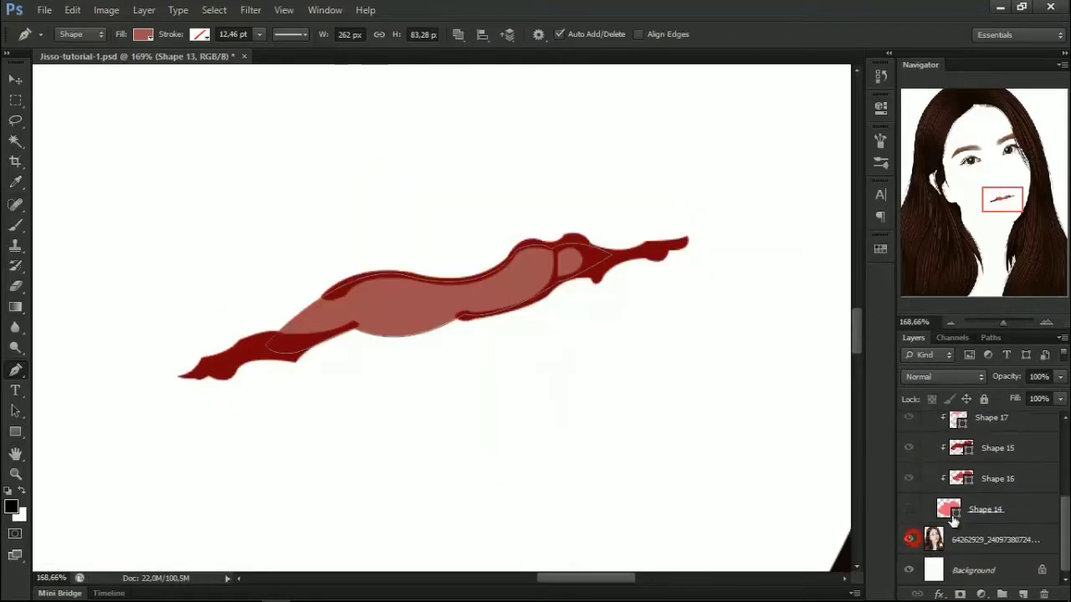
scroll(953, 518, "up", 3)
Step: Hide the brown mouth fill so the photo's teeth show, keeping the lip outline visible
scroll(912, 484, "up", 2)
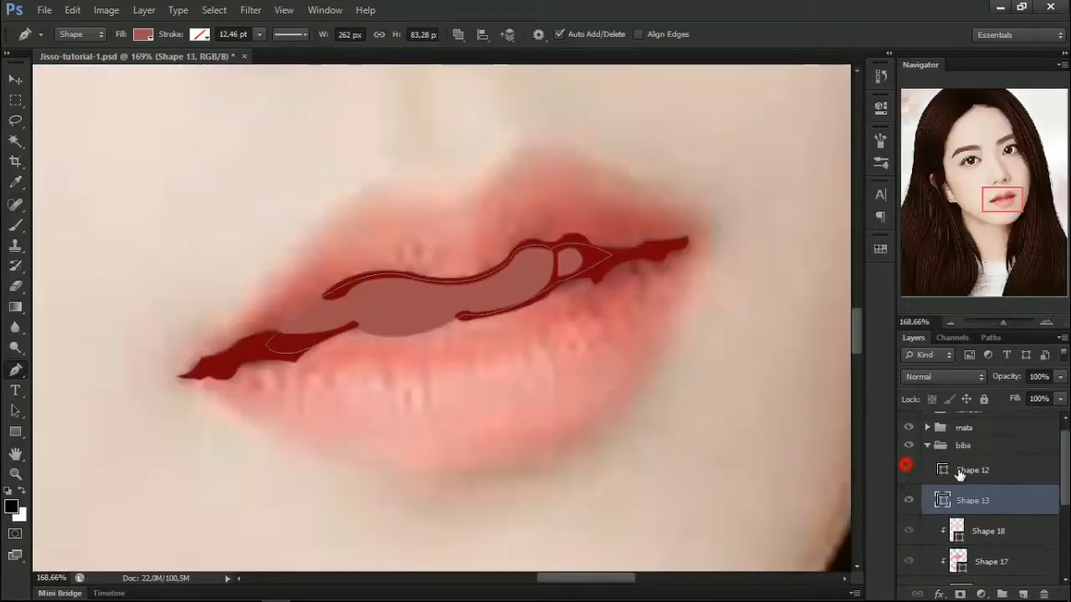
left_click(908, 469)
left_click(908, 500)
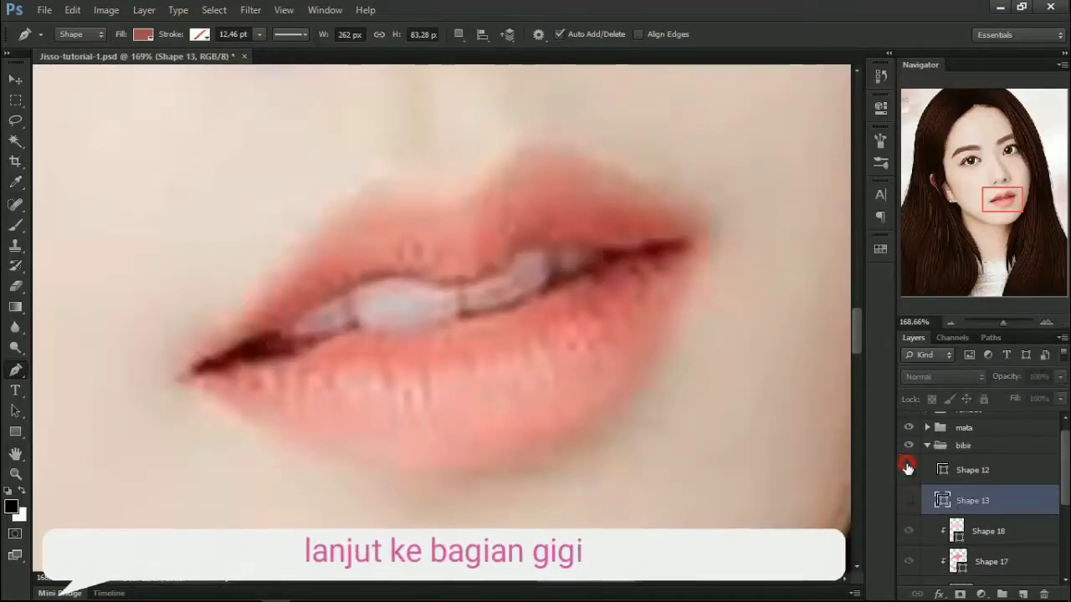
left_click(908, 469)
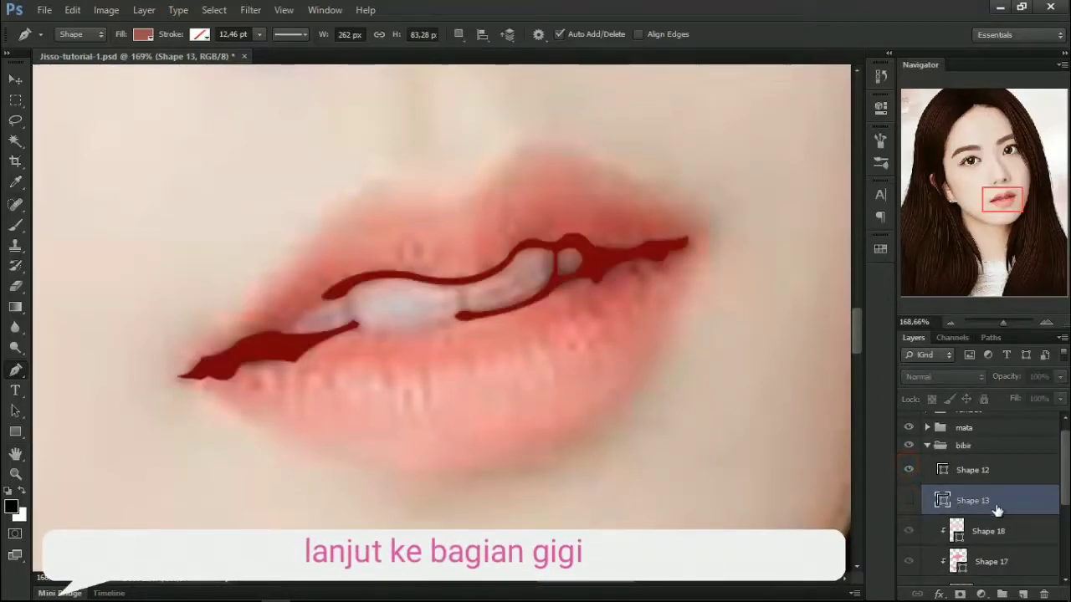
Step: Set path operations to New Layer, load the mouth interior selection and start a teeth shape
left_click(458, 35)
left_click(492, 50)
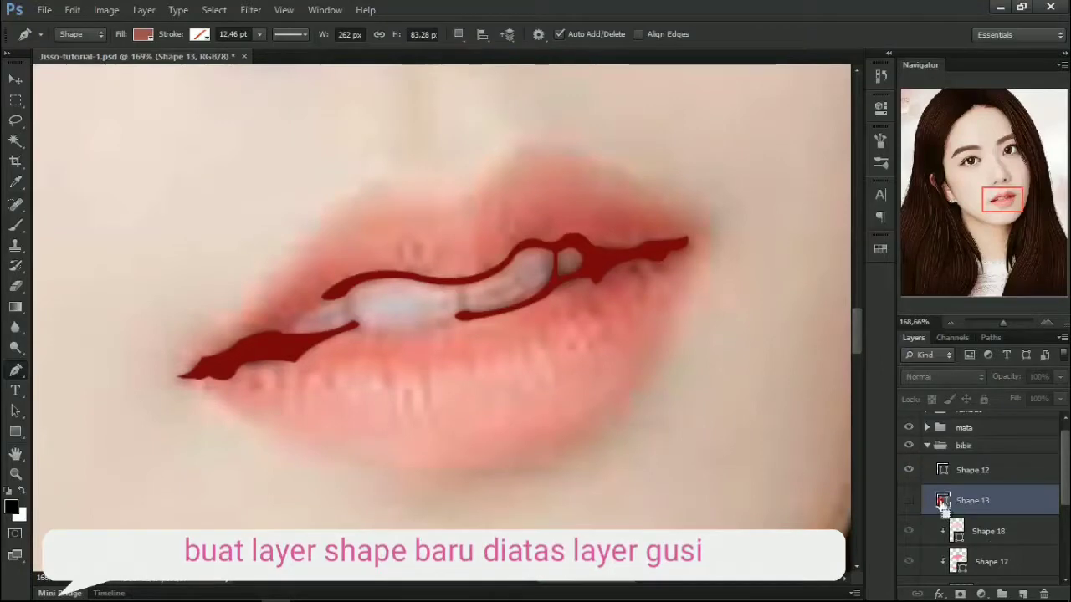
left_click(942, 500, "ctrl")
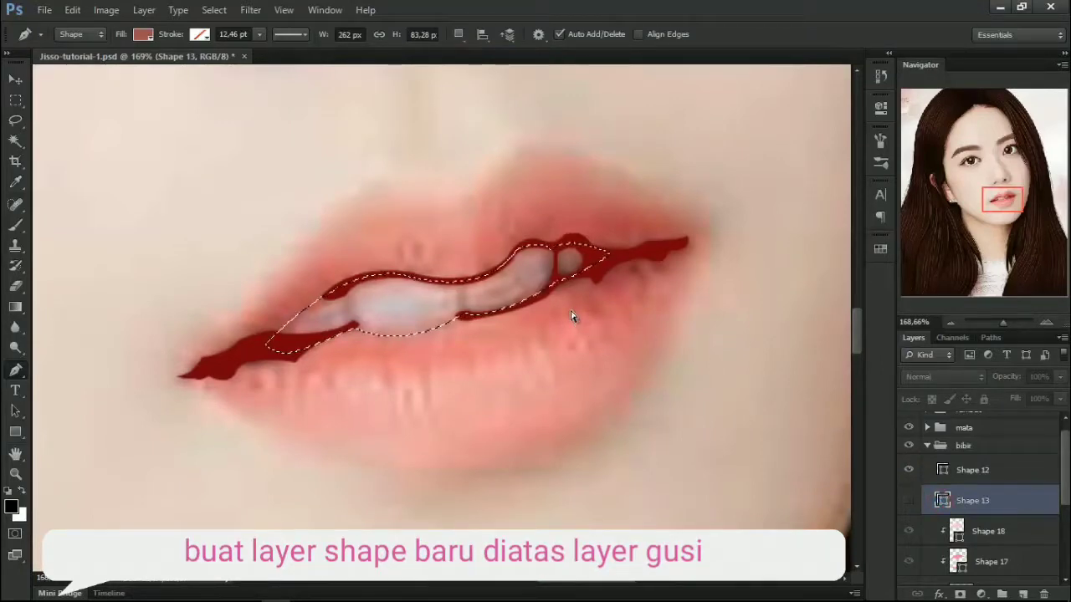
left_click_drag(571, 316, 596, 317)
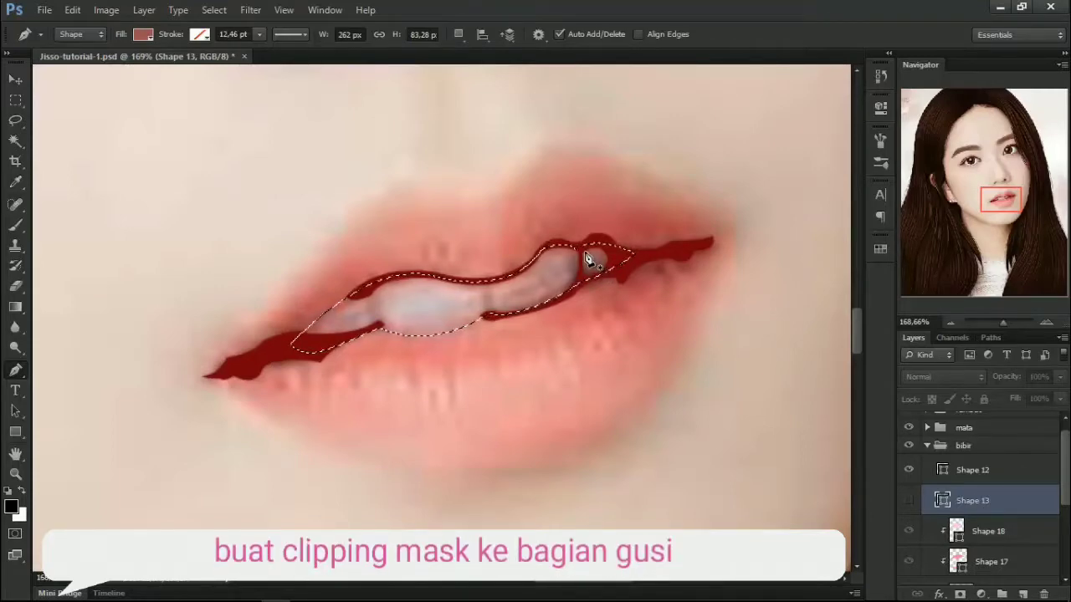
left_click(584, 250)
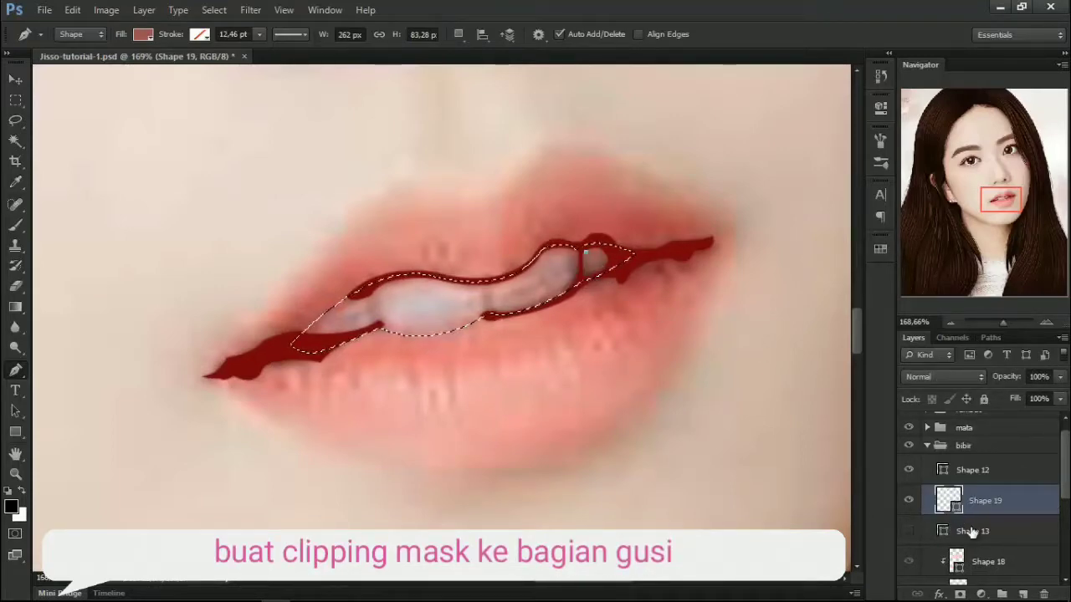
Step: Clip Shape 19 to the mouth interior and outline the first small tooth
right_click(991, 502)
left_click(876, 252)
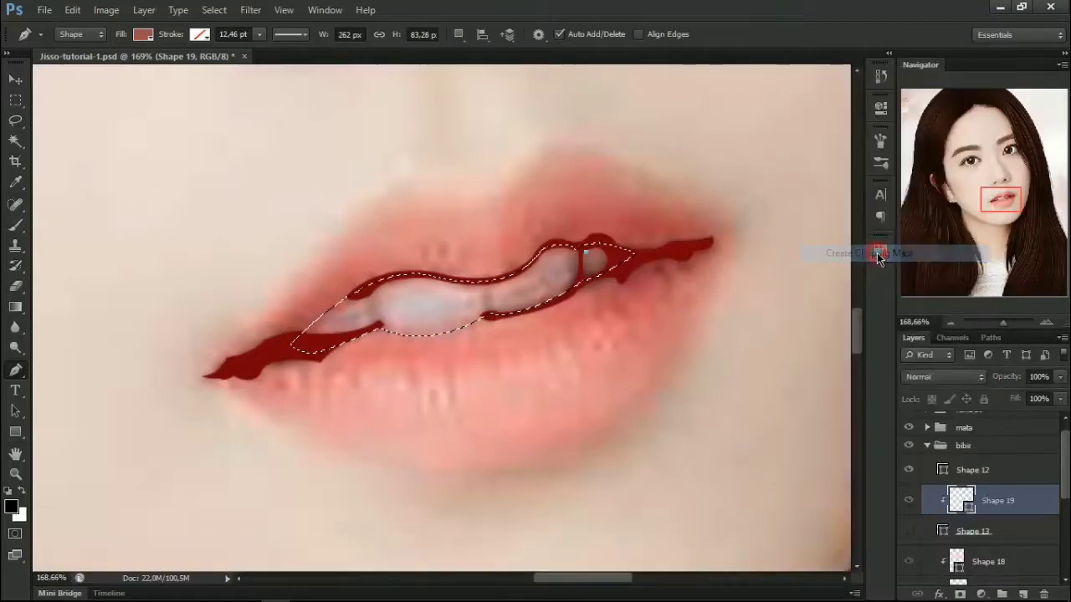
left_click(585, 250)
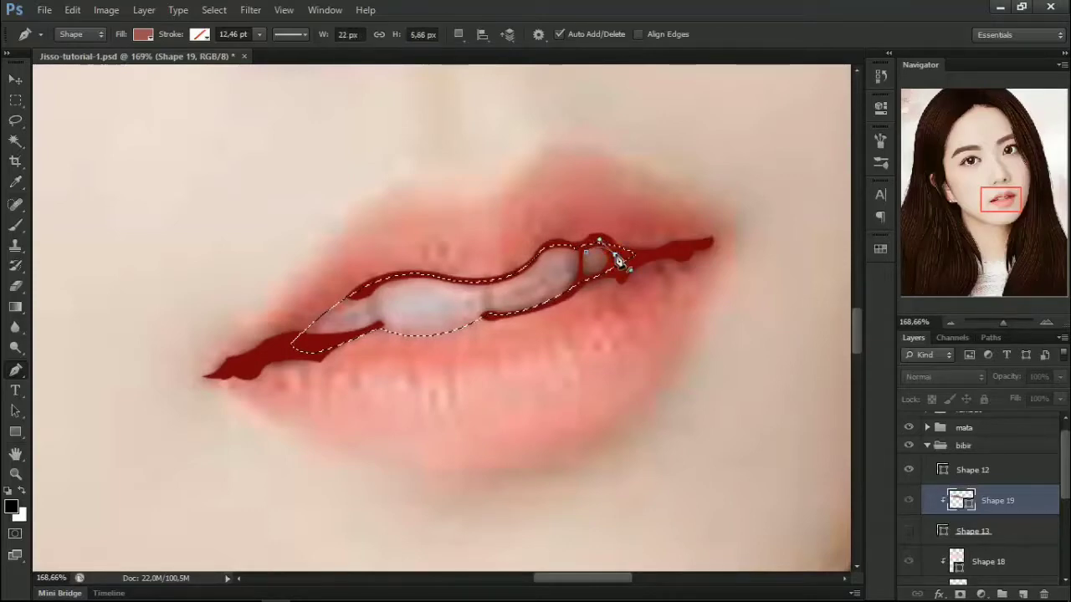
left_click(616, 259)
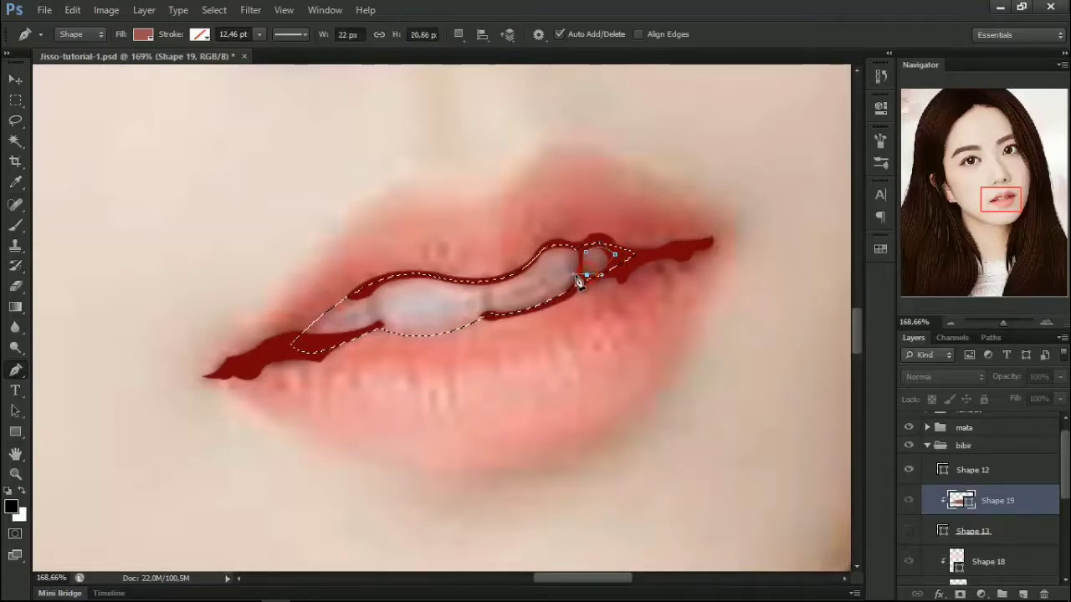
left_click(577, 279)
left_click(586, 253)
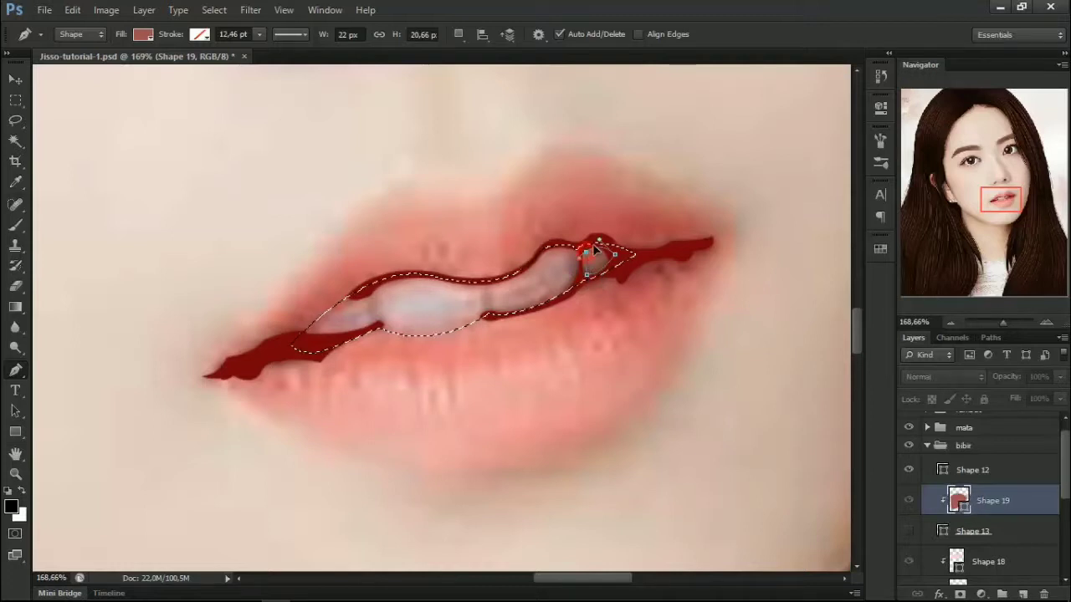
left_click(593, 249)
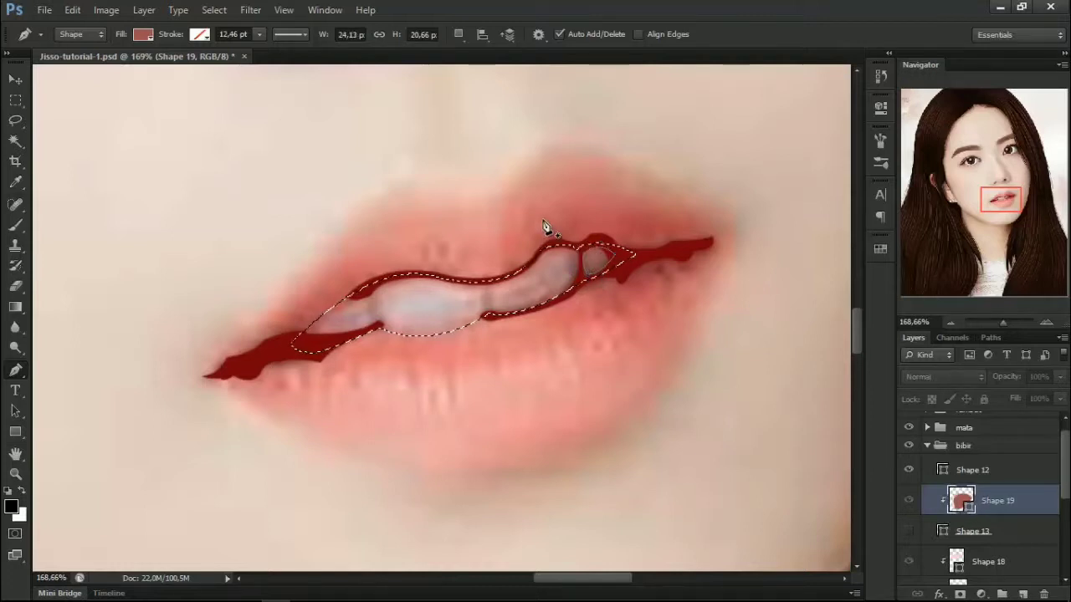
left_click(610, 259)
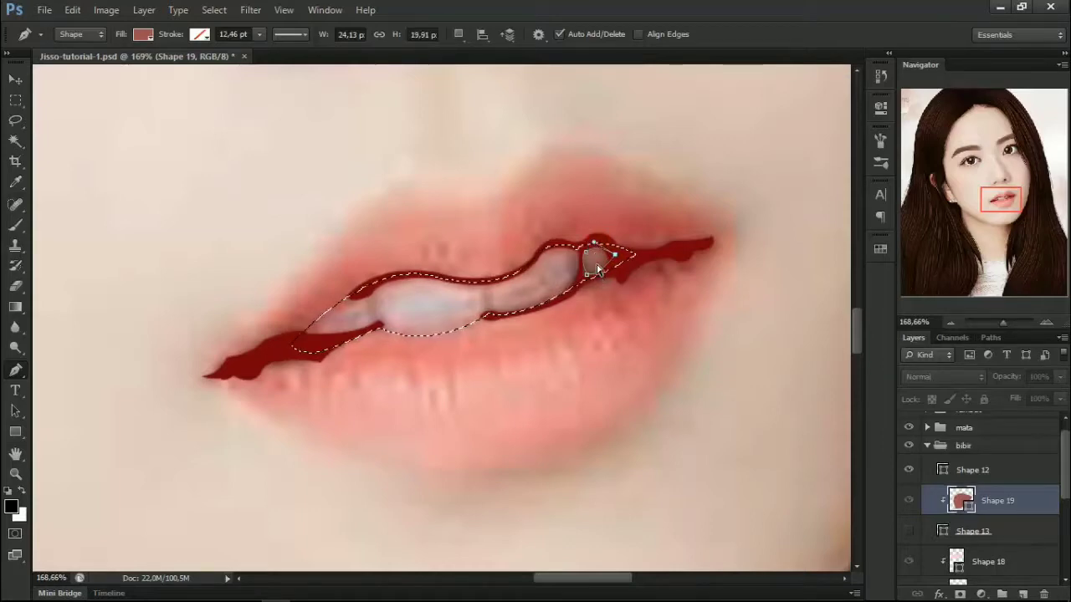
Step: Set path operations to Combine Shapes for further teeth
left_click(459, 35)
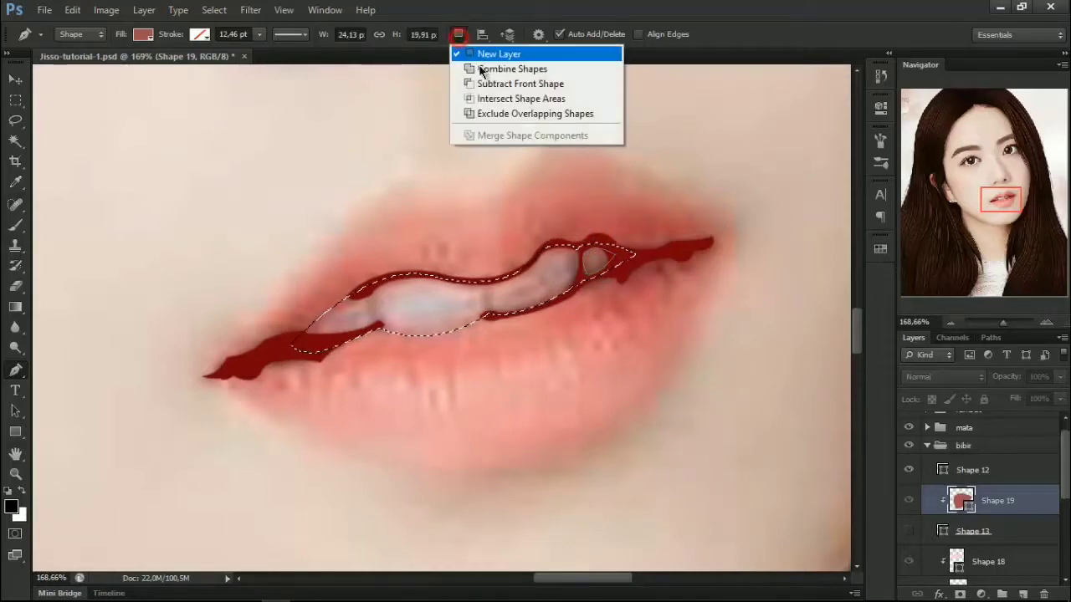
left_click(489, 70)
scroll(966, 497, "down", 1)
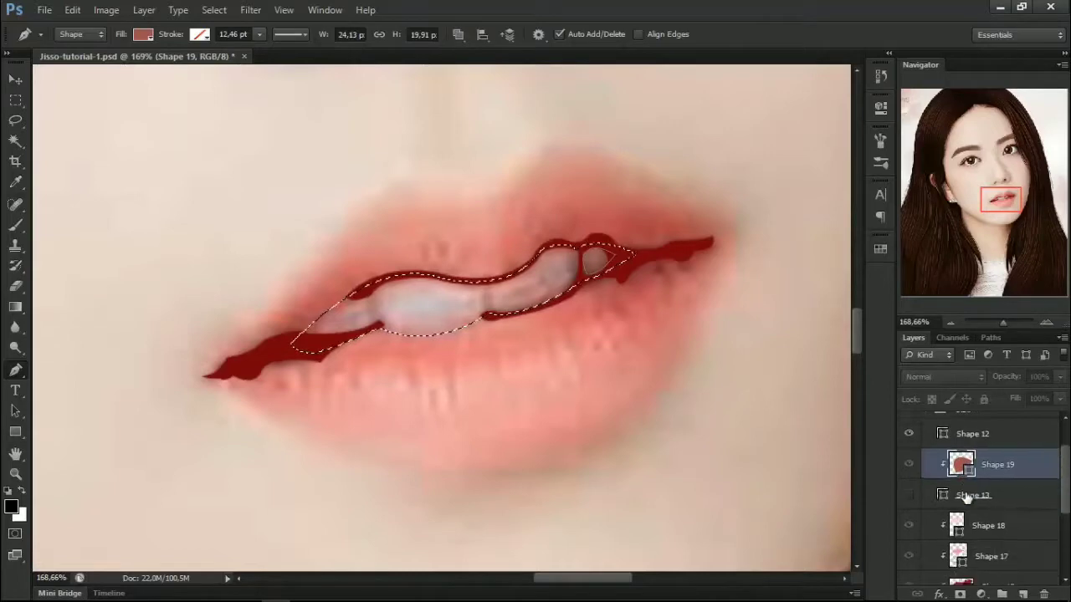
Step: Set the Shape 19 teeth fill colour to hex cfaab0
double_click(962, 469)
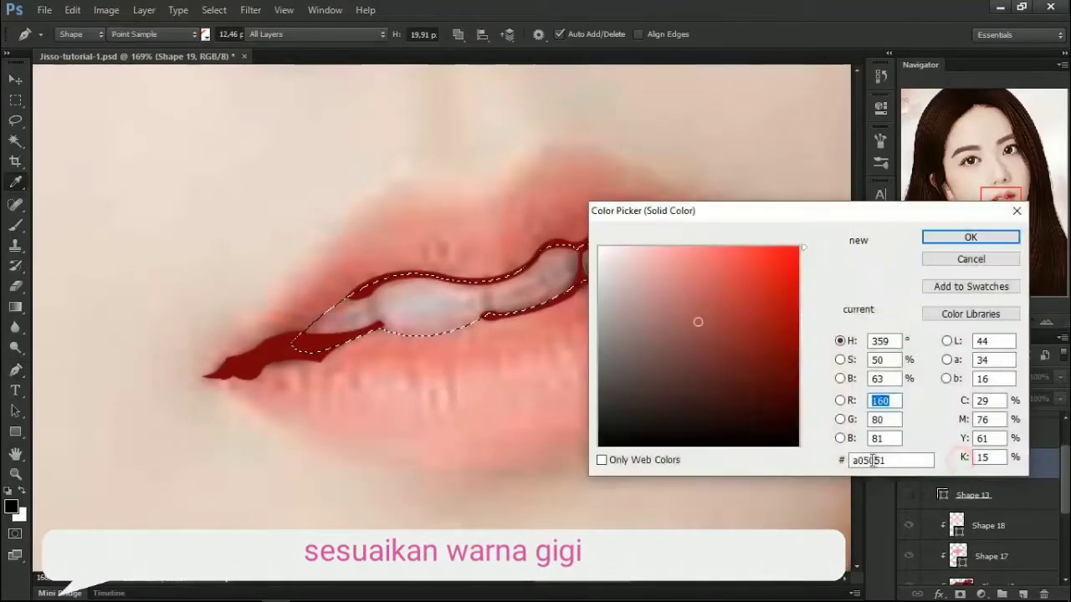
double_click(903, 460)
type("cfaab")
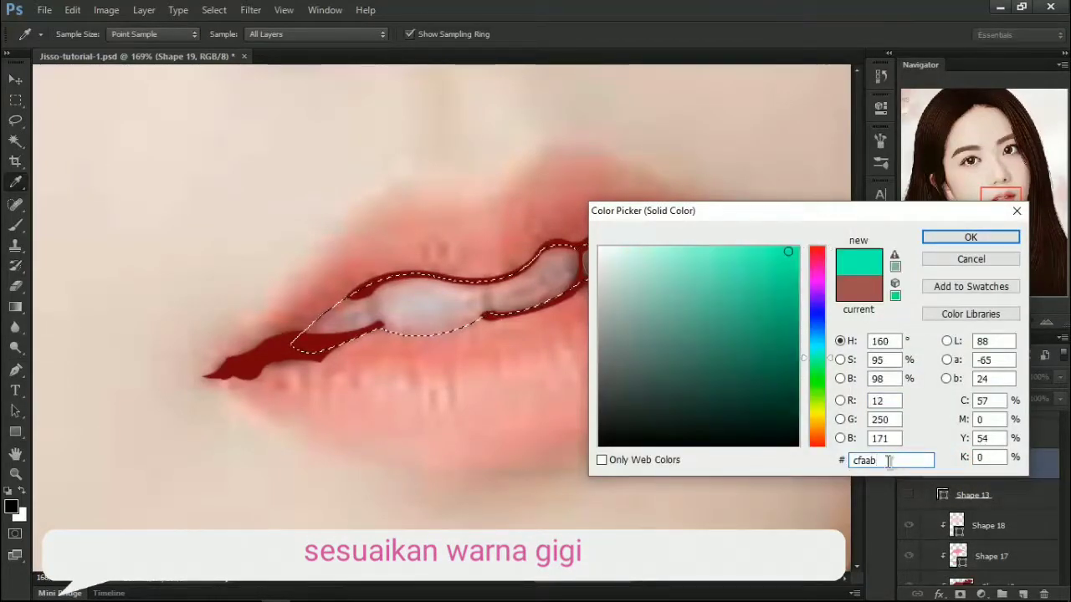
type("0")
left_click(968, 237)
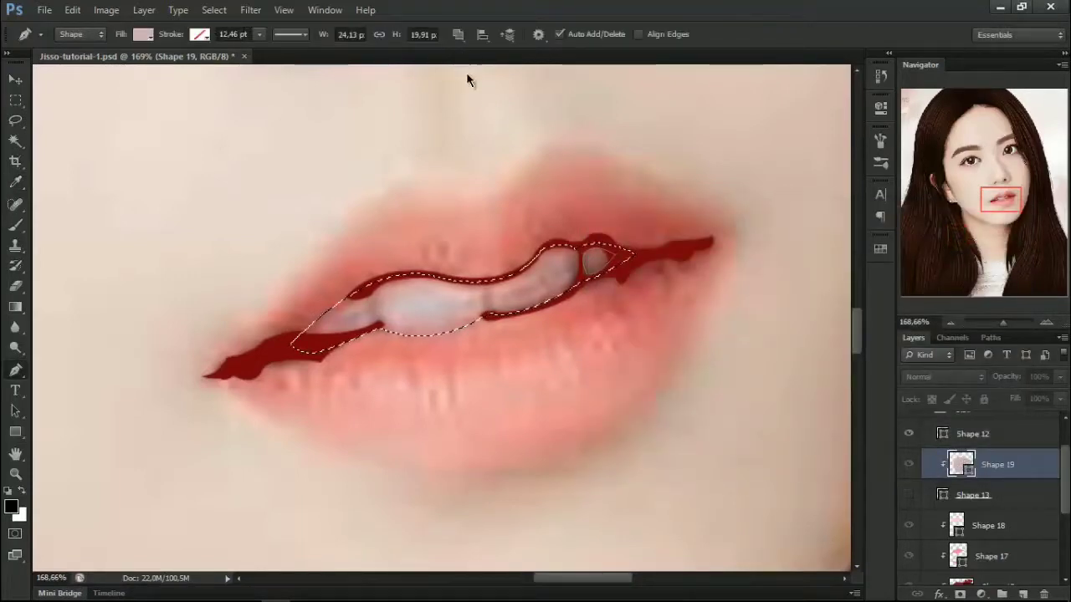
scroll(575, 303, "left", 1)
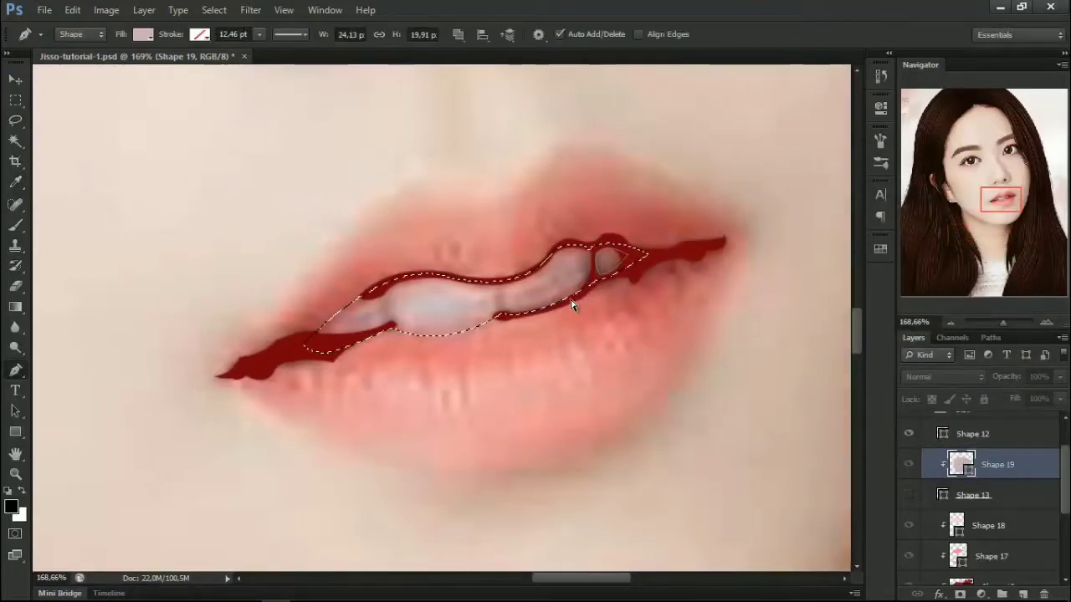
scroll(626, 269, "left", 1)
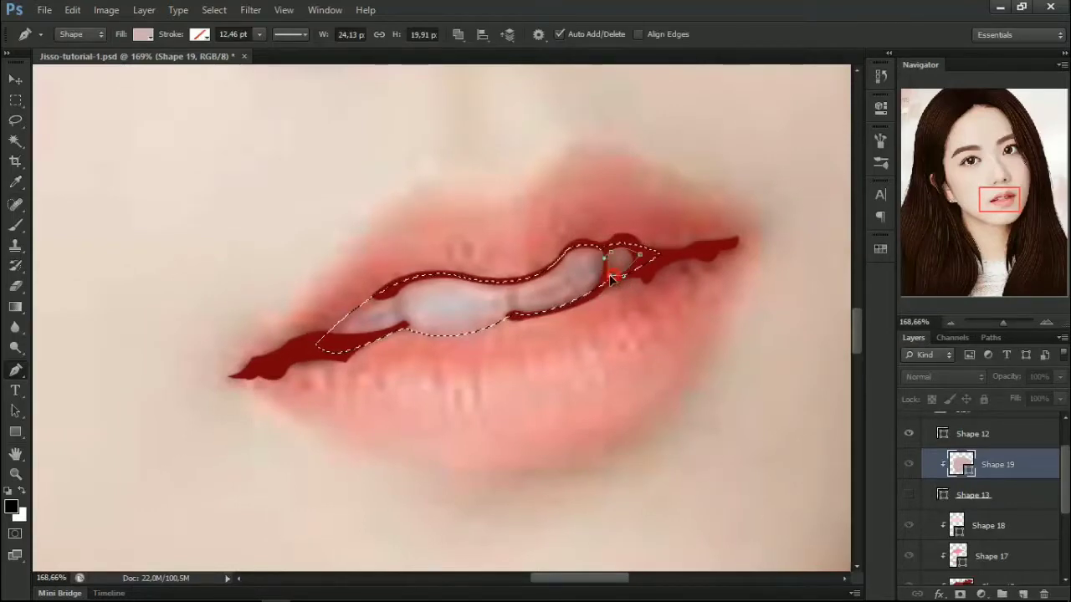
Step: Outline the larger teeth area with curved anchors along the opening between the lips
left_click(617, 251)
left_click(598, 285)
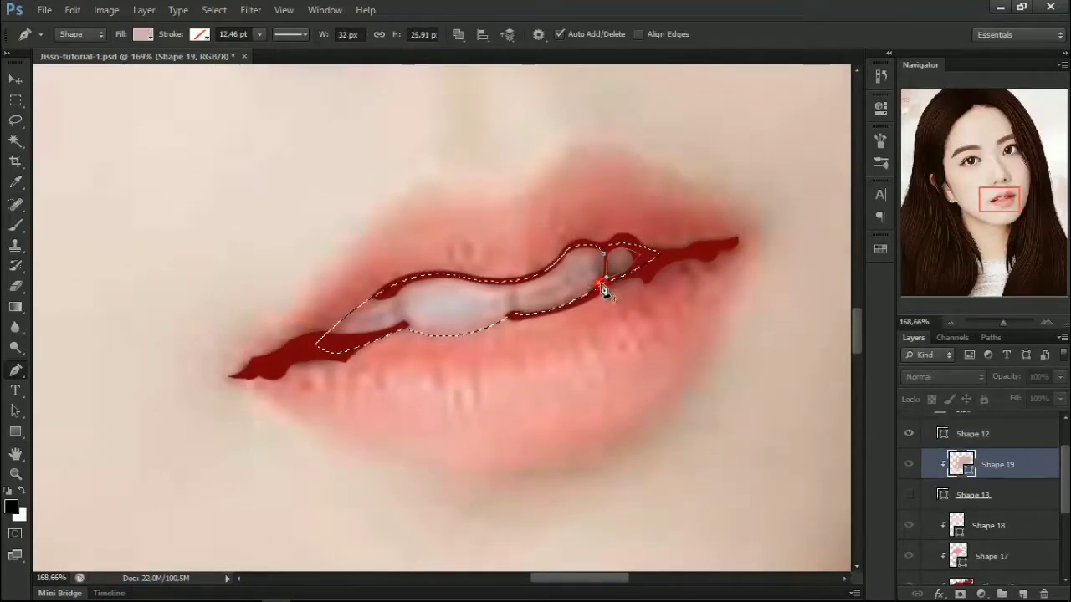
left_click_drag(520, 310, 515, 312)
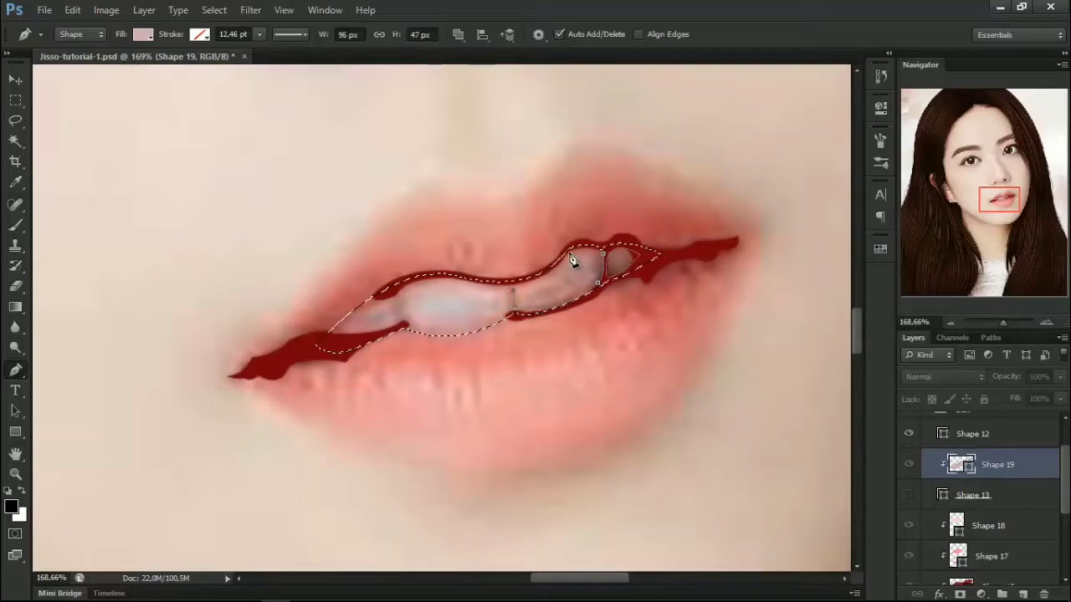
left_click(602, 252)
scroll(547, 294, "left", 3)
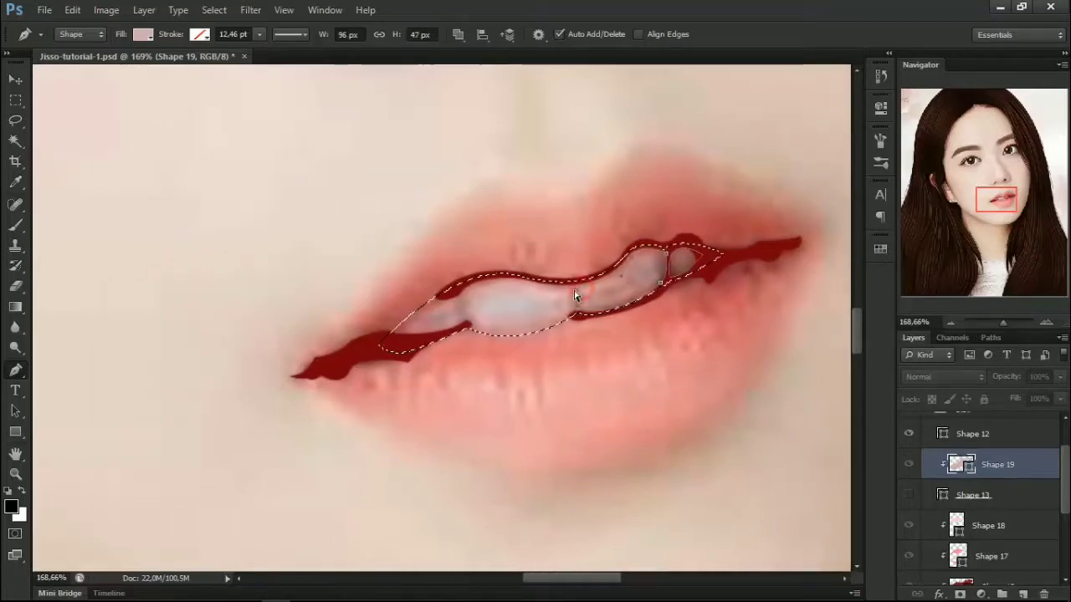
scroll(636, 297, "left", 2)
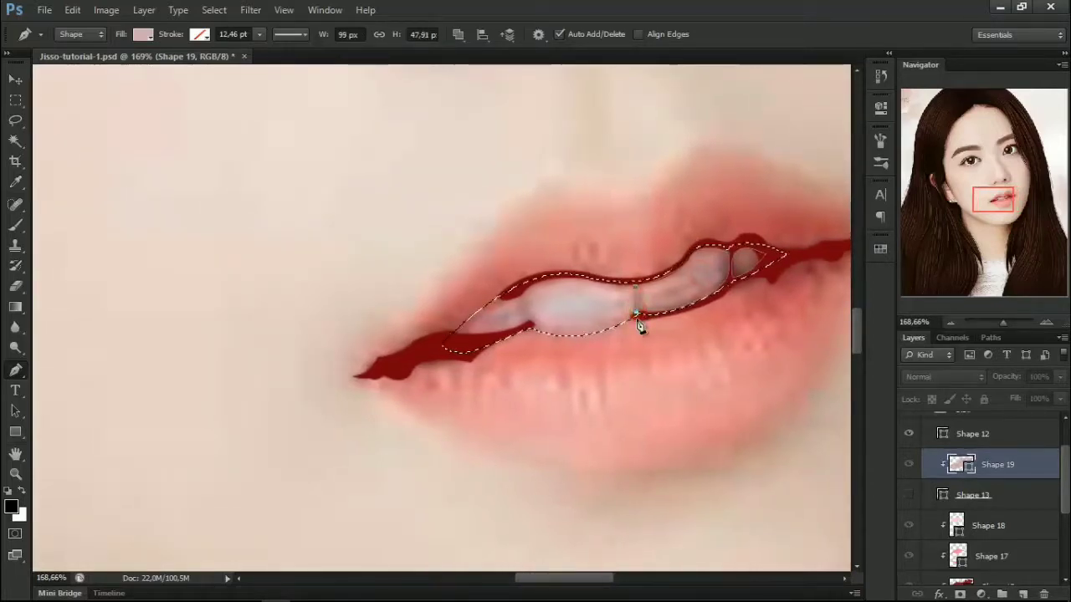
scroll(641, 323, "left", 2)
left_click(597, 323)
left_click_drag(598, 323, 604, 316)
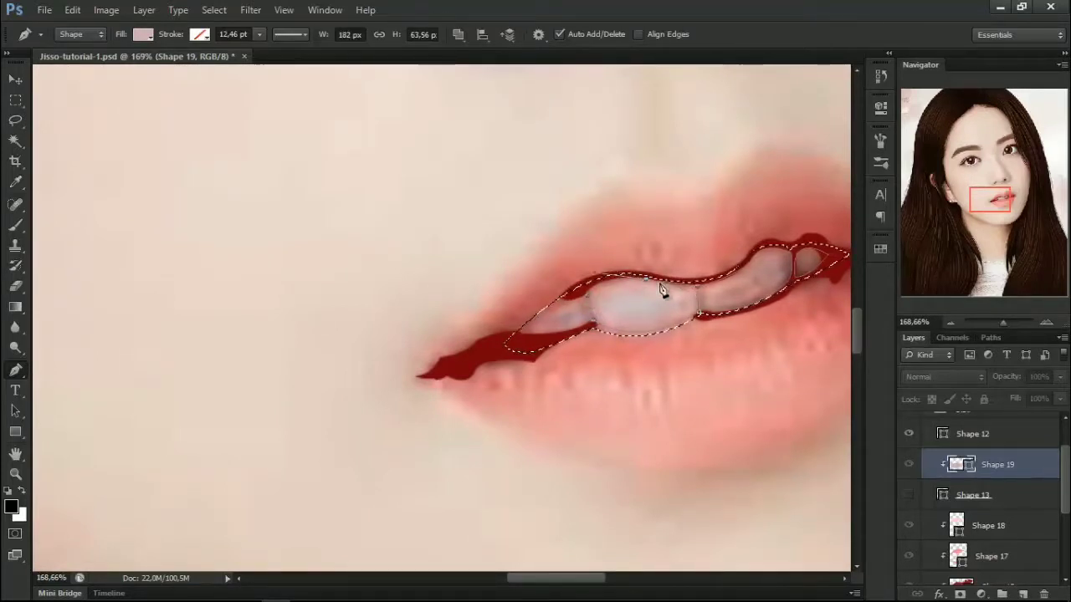
scroll(629, 302, "left", 1)
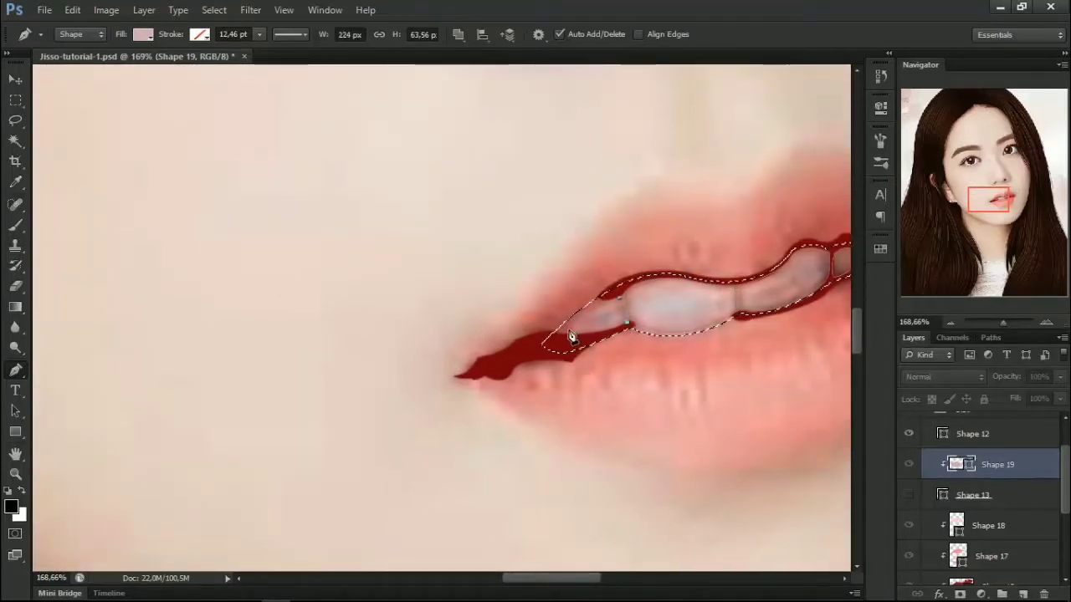
scroll(646, 306, "right", 3)
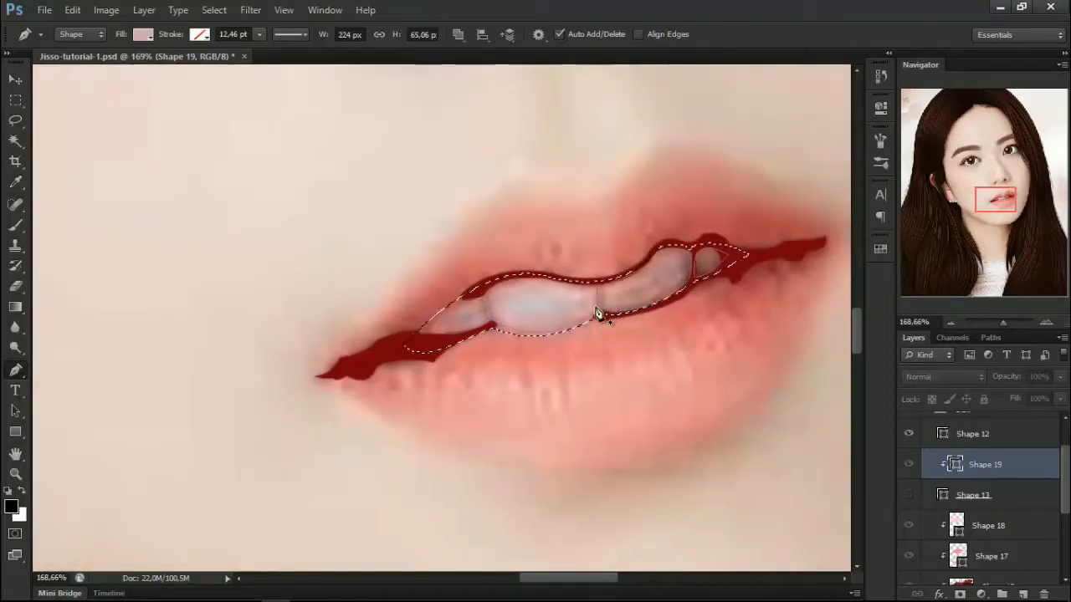
scroll(635, 334, "right", 1)
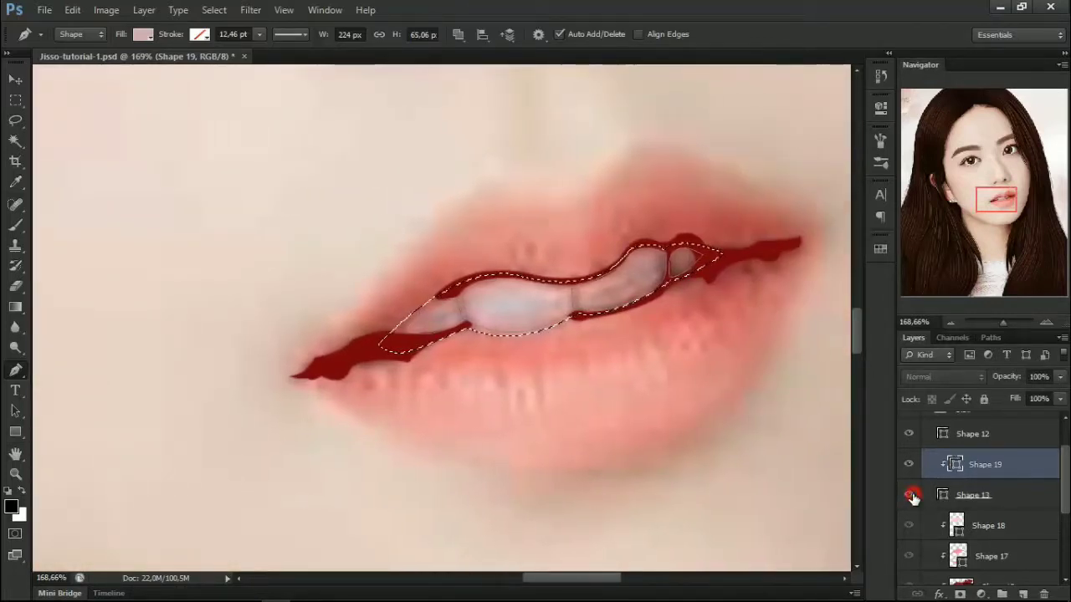
Step: Set path operations to New Layer on Shape 19, leaving the flat pink Shape 13 hidden
left_click(910, 495)
left_click(943, 495)
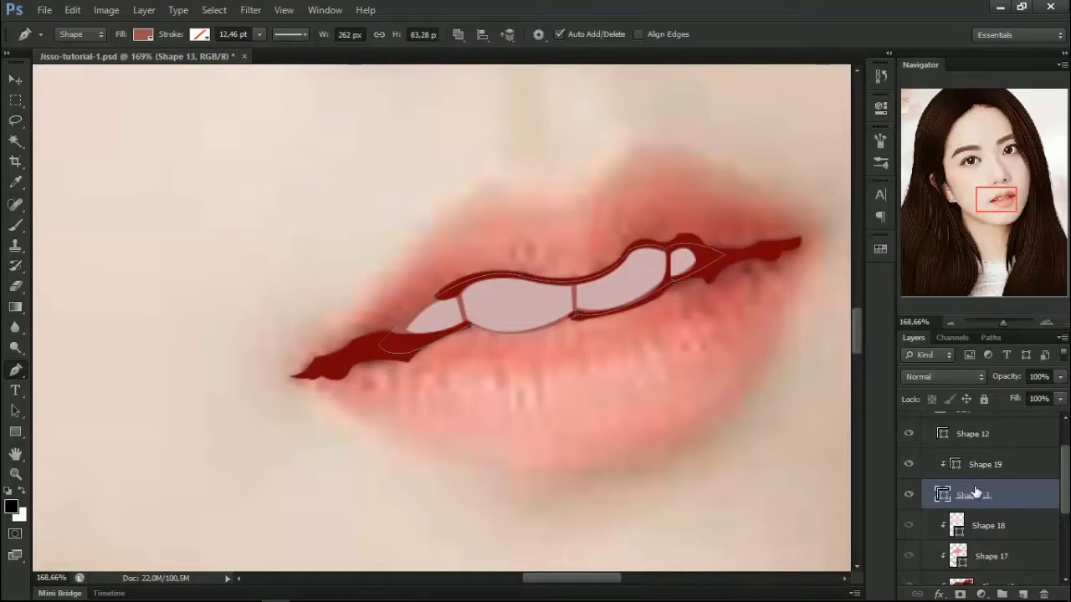
left_click(957, 466)
left_click(459, 35)
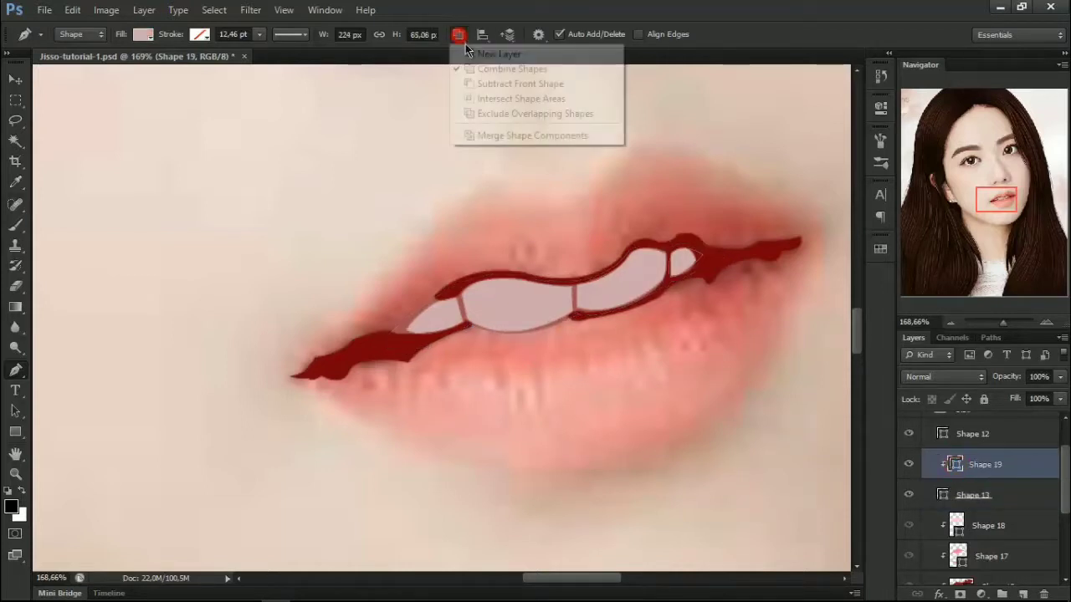
left_click(485, 54)
left_click(909, 497)
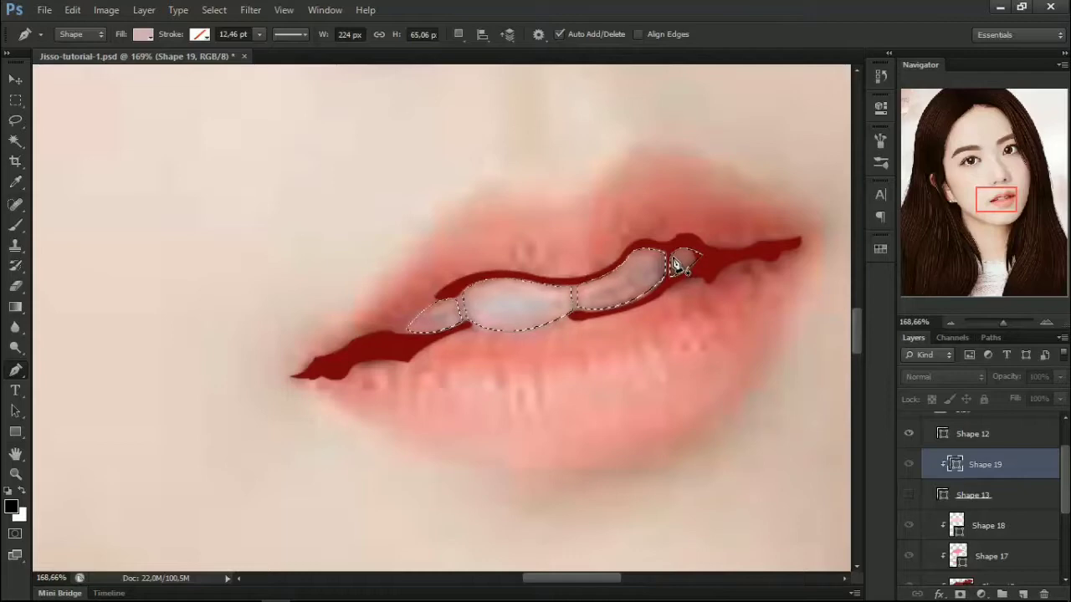
Step: Close the corner path into Shape 20, clip it to the teeth and adjust it
left_click(677, 264)
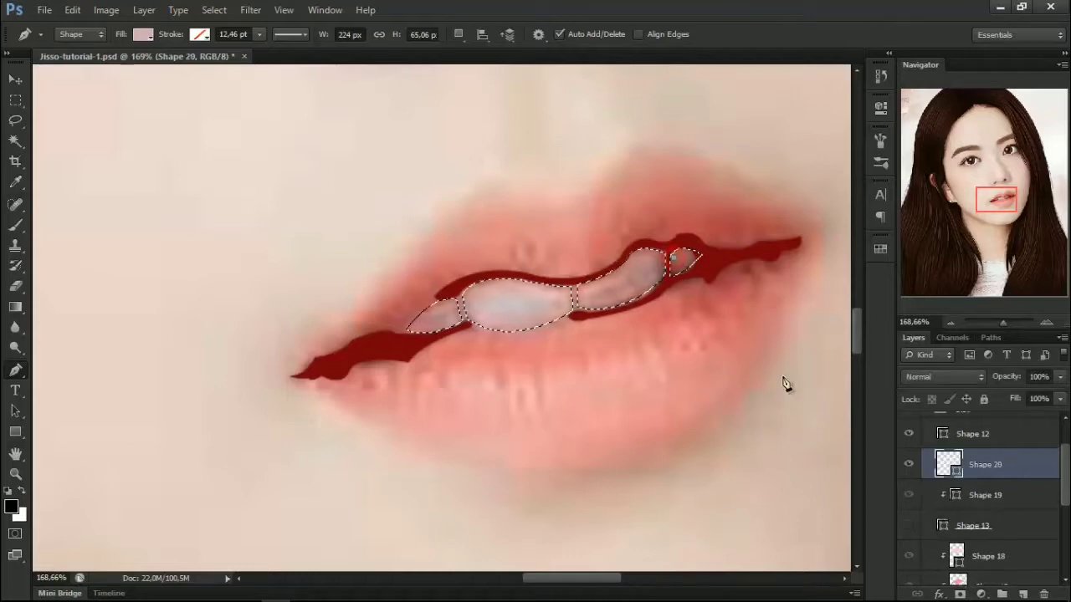
right_click(995, 475)
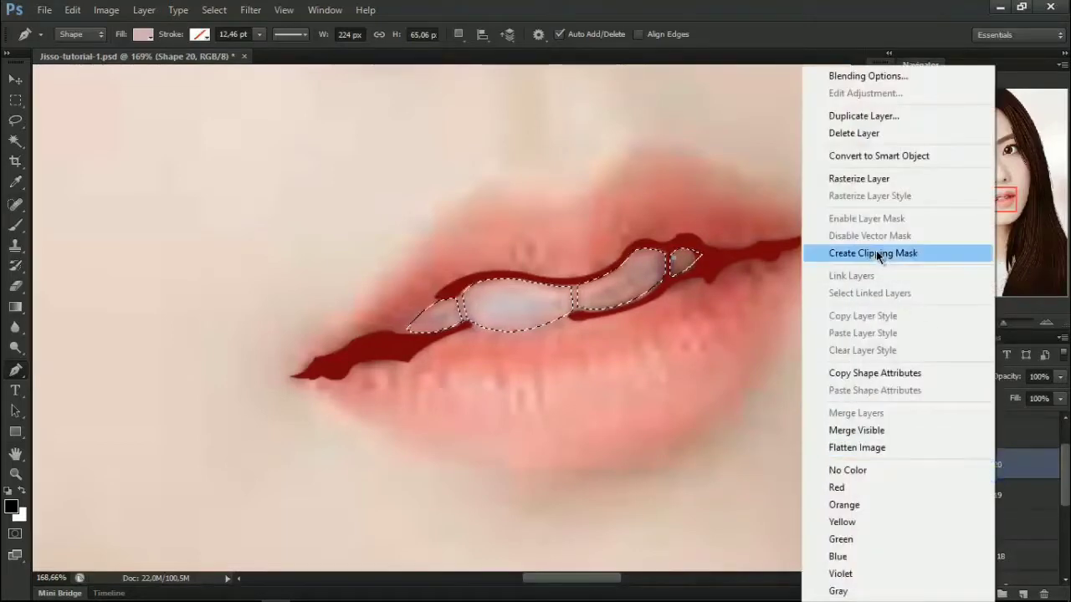
left_click(948, 253)
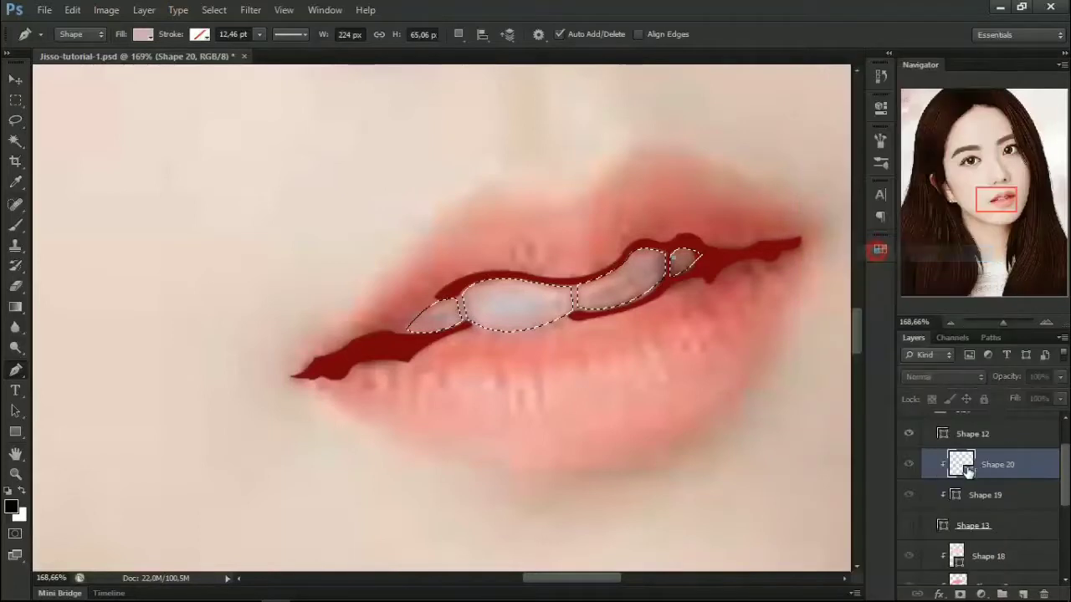
left_click(675, 258)
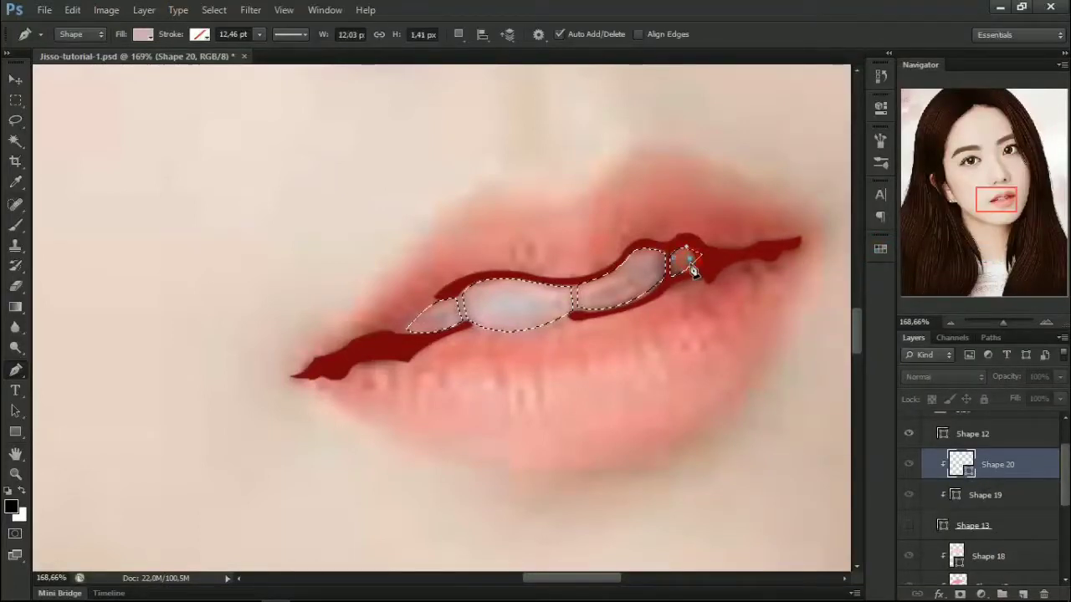
left_click(689, 264)
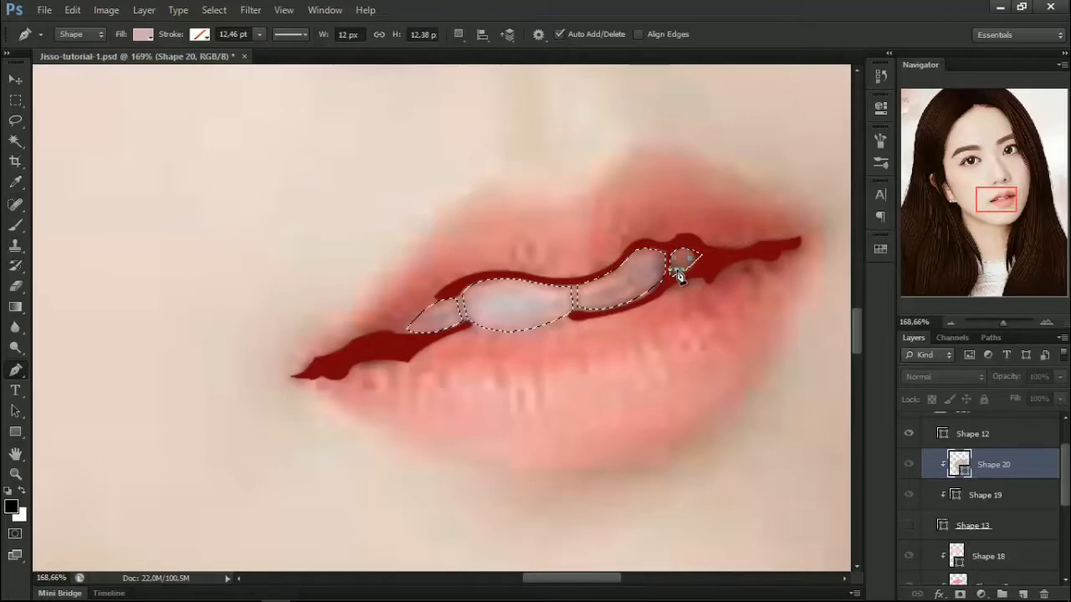
left_click(684, 263)
scroll(681, 306, "left", 1)
scroll(606, 314, "up", 3)
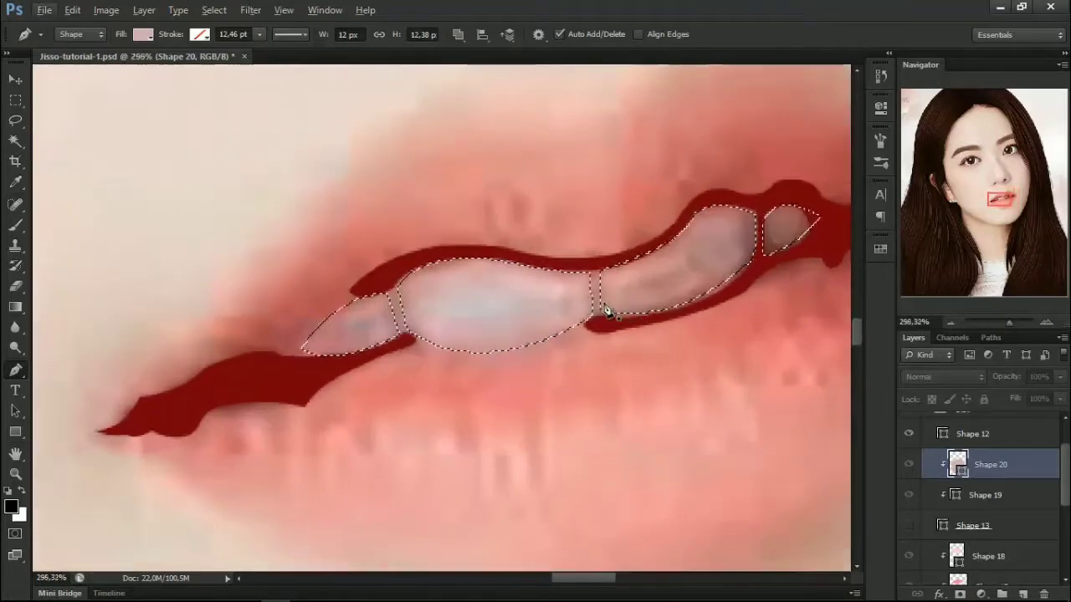
Step: Outline highlight areas inside the right tooth
left_click(602, 281)
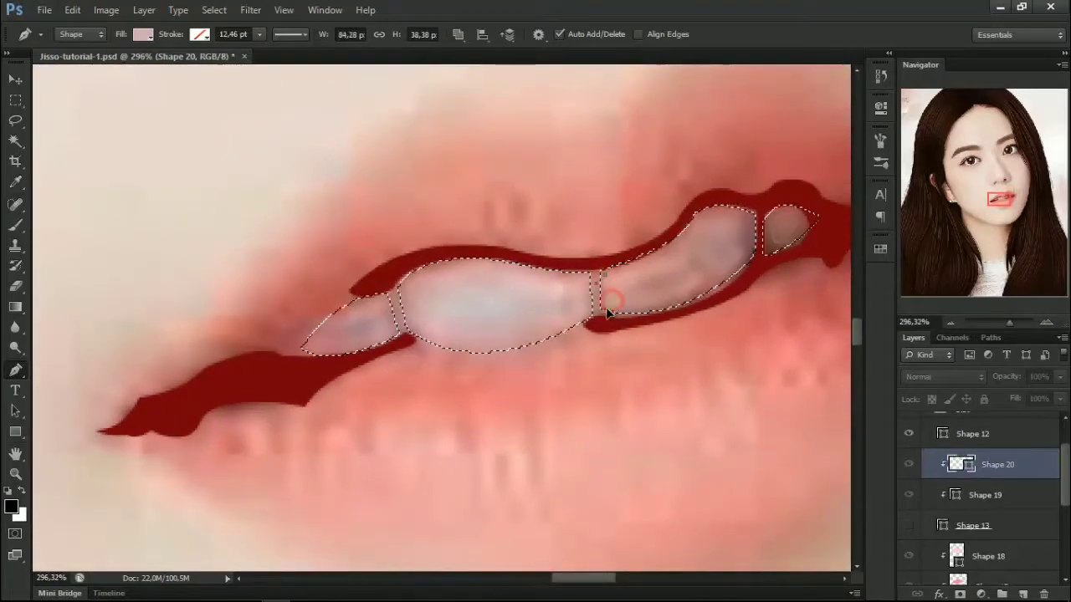
left_click(662, 271)
left_click(700, 215)
left_click(703, 226)
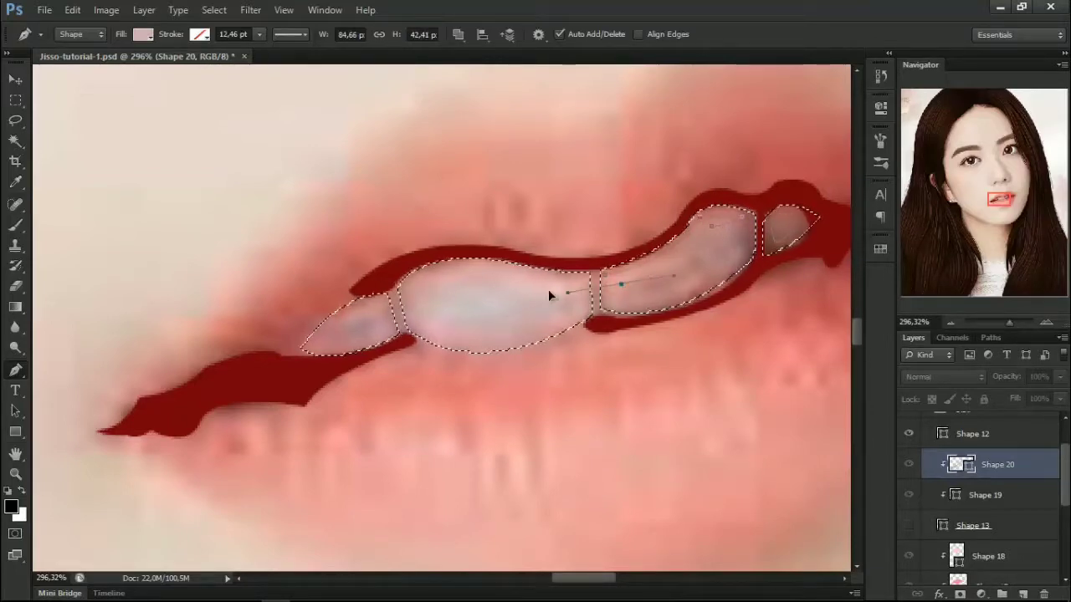
left_click(621, 285)
left_click_drag(704, 271, 723, 247)
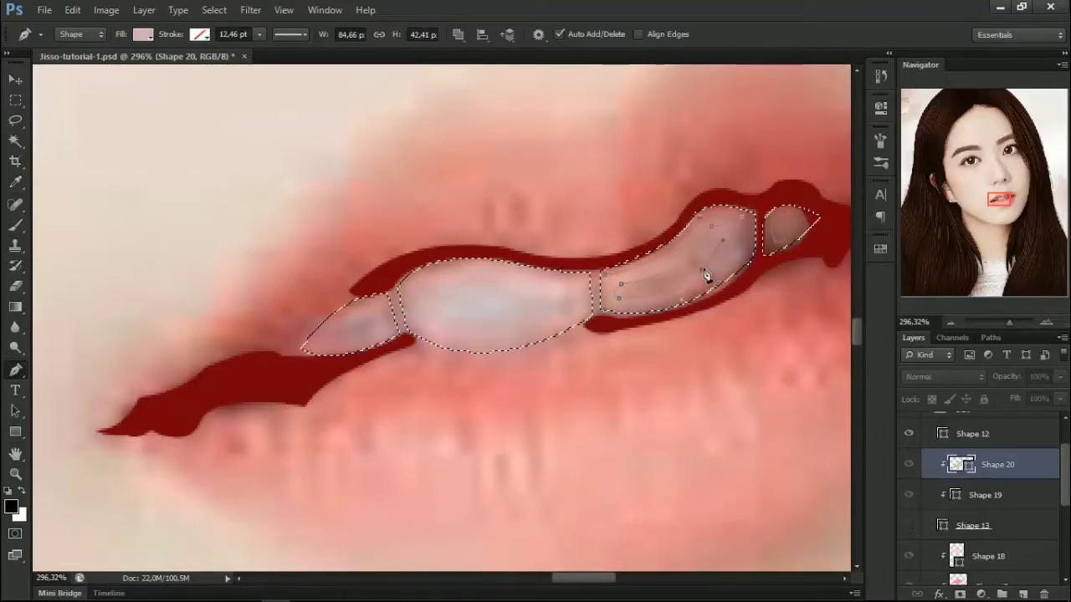
scroll(536, 327, "left", 2)
scroll(546, 339, "left", 2)
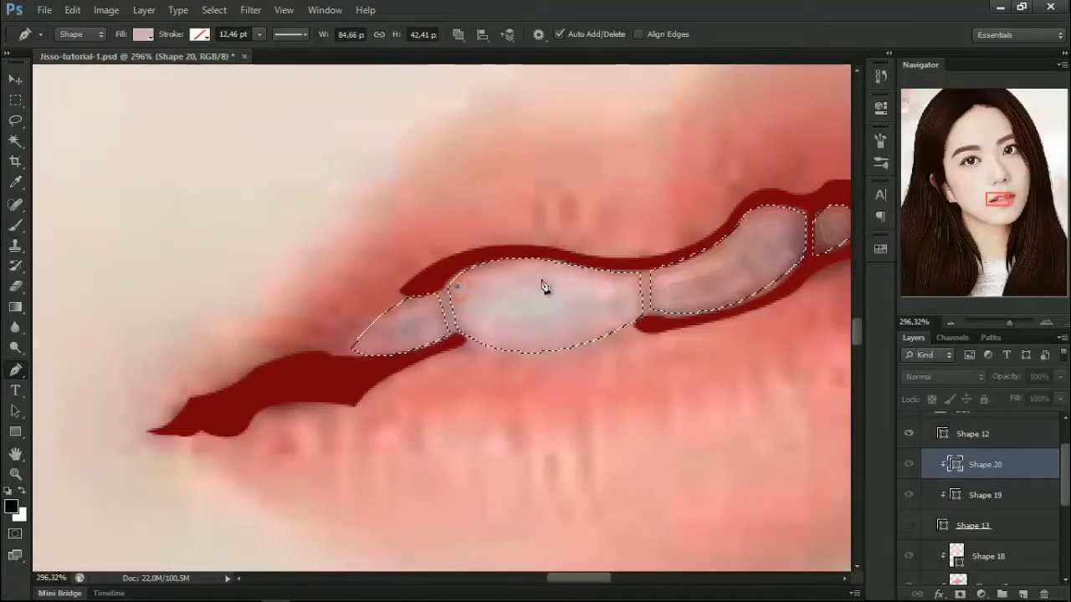
Step: Trace curved highlight outlines inside the front and left teeth
left_click(542, 278)
left_click_drag(619, 289, 637, 282)
left_click(634, 311)
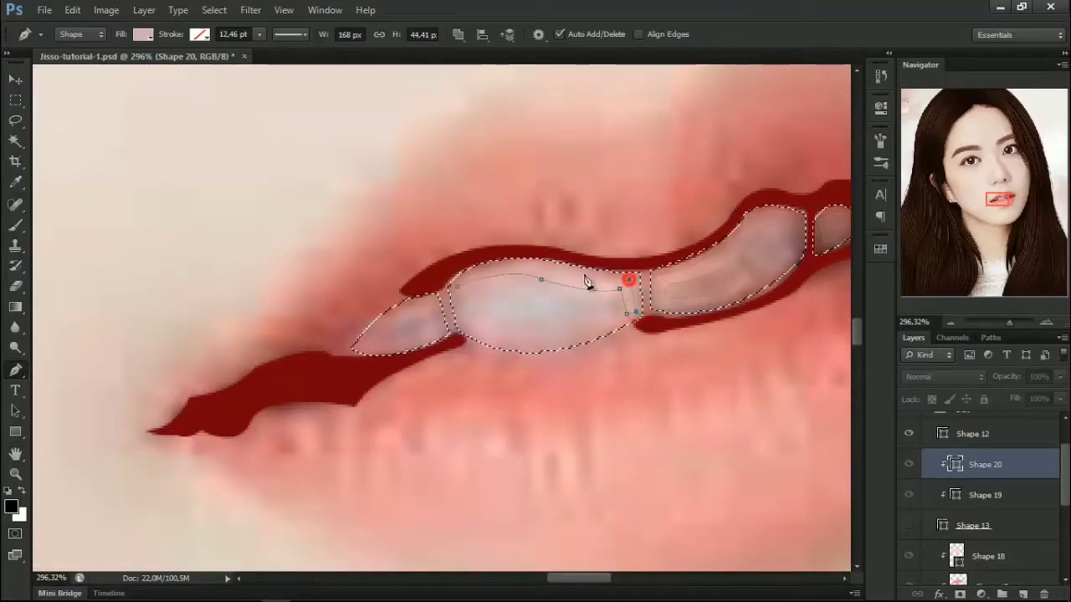
left_click(448, 288)
scroll(504, 315, "left", 3)
left_click(500, 293)
left_click(505, 318)
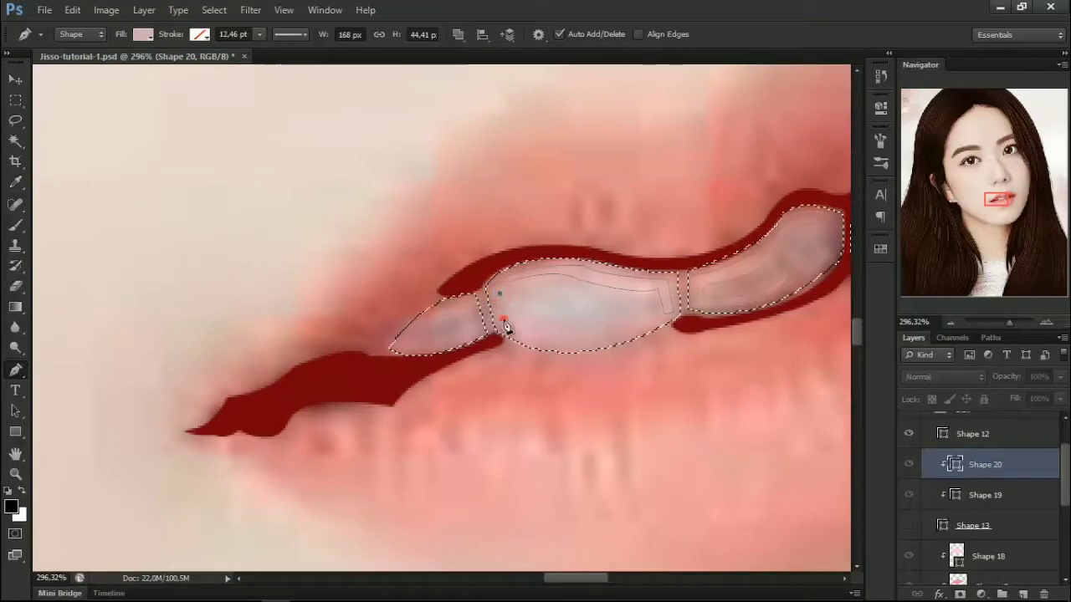
left_click_drag(650, 315, 719, 283)
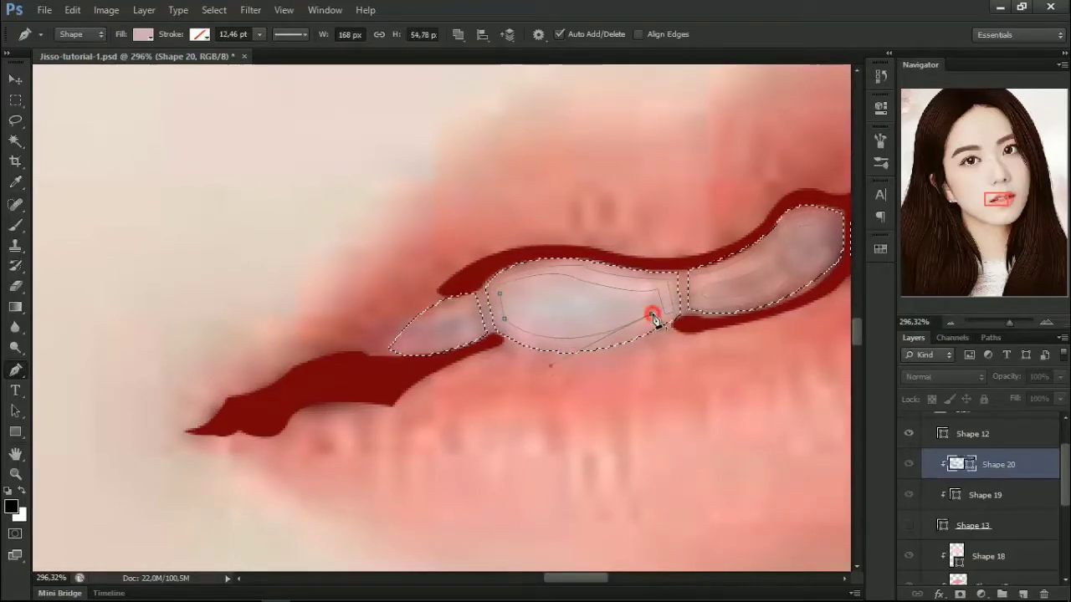
left_click_drag(658, 312, 632, 313)
scroll(519, 306, "left", 3)
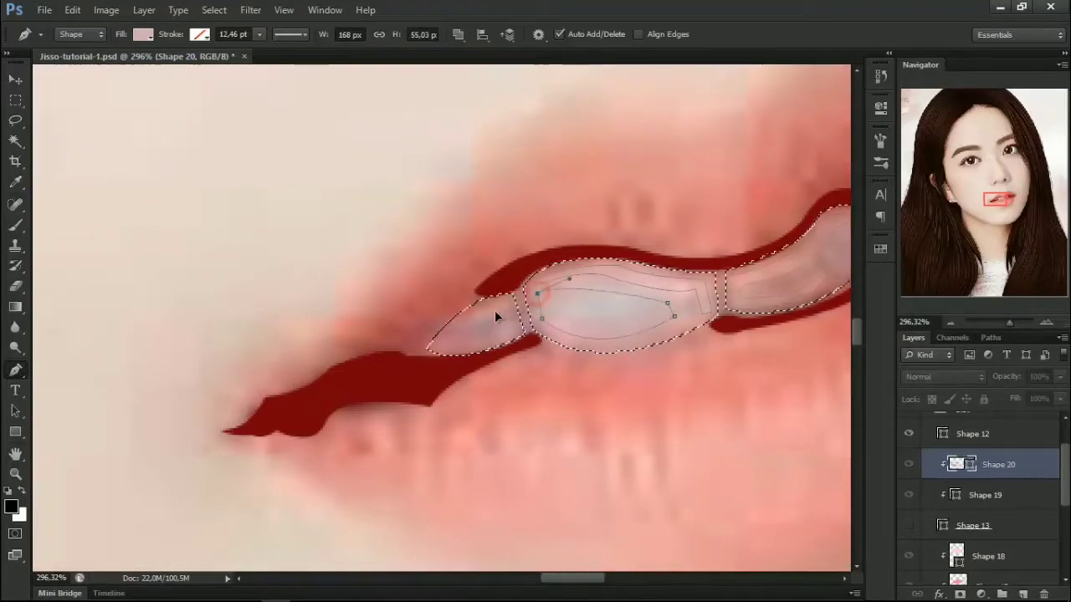
scroll(527, 318, "left", 2)
left_click_drag(546, 342, 514, 334)
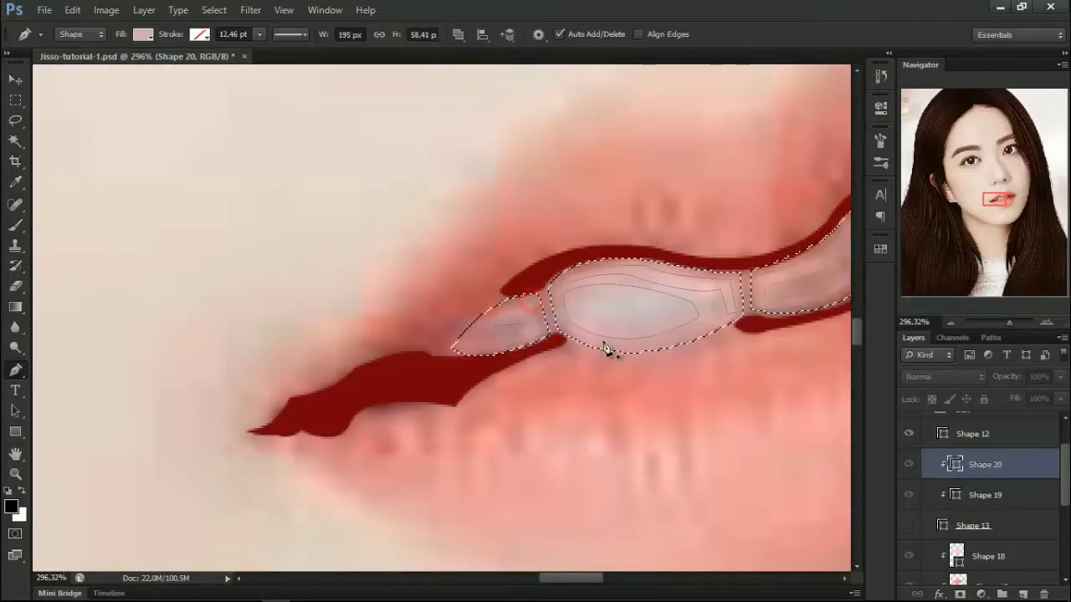
Step: Fit the portrait in view and hide the reference photo so only the vector art shows
scroll(603, 351, "down", 3)
key("ctrl+0")
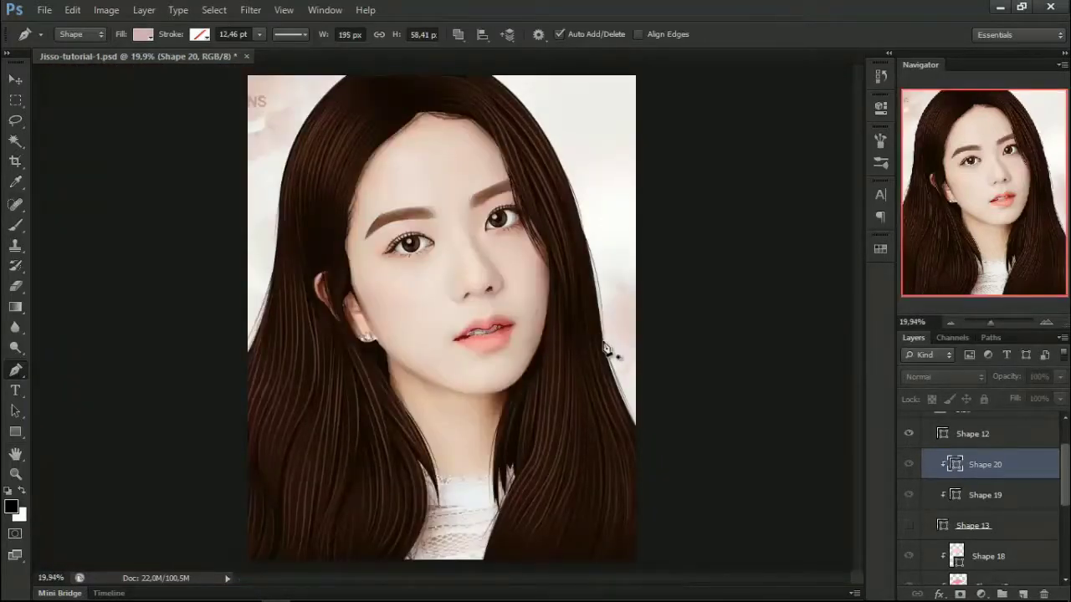
scroll(940, 521, "down", 3)
scroll(929, 540, "down", 2)
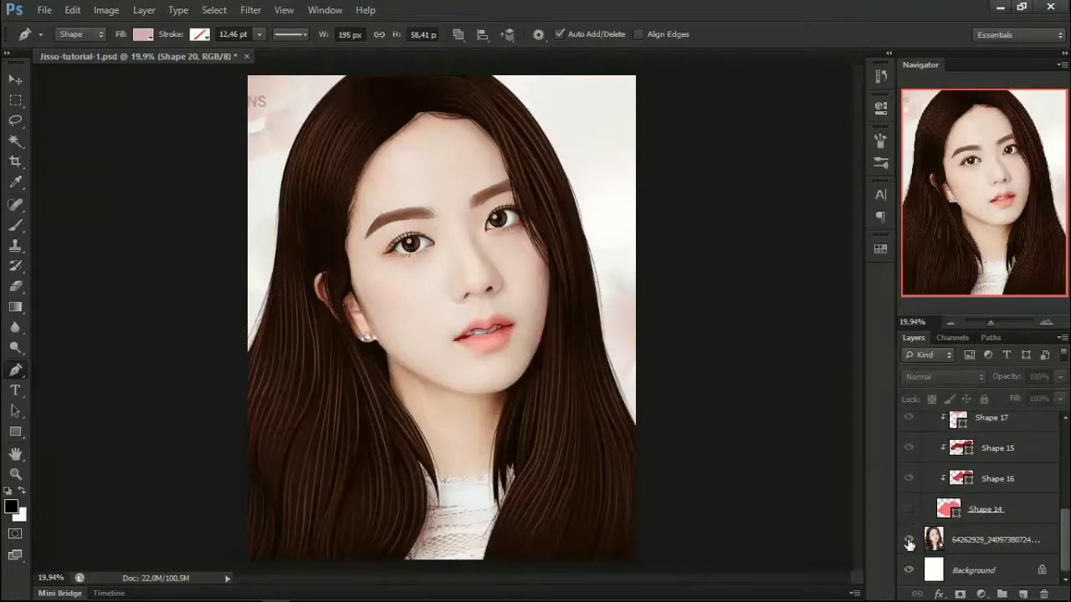
left_click(908, 537)
left_click(910, 508)
scroll(929, 494, "up", 3)
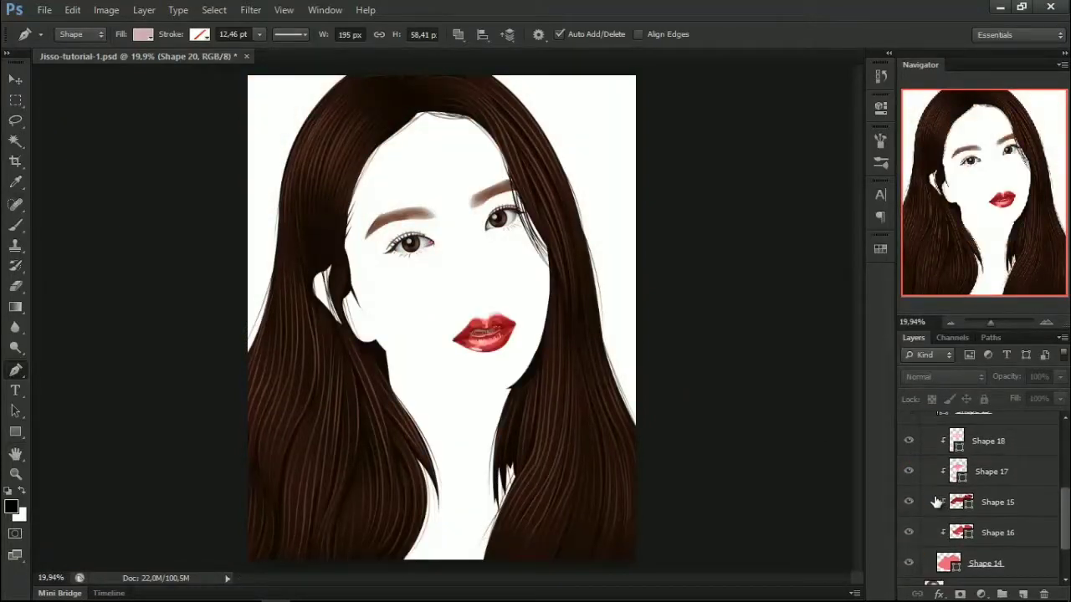
scroll(926, 485, "up", 2)
left_click(909, 490)
scroll(928, 486, "up", 3)
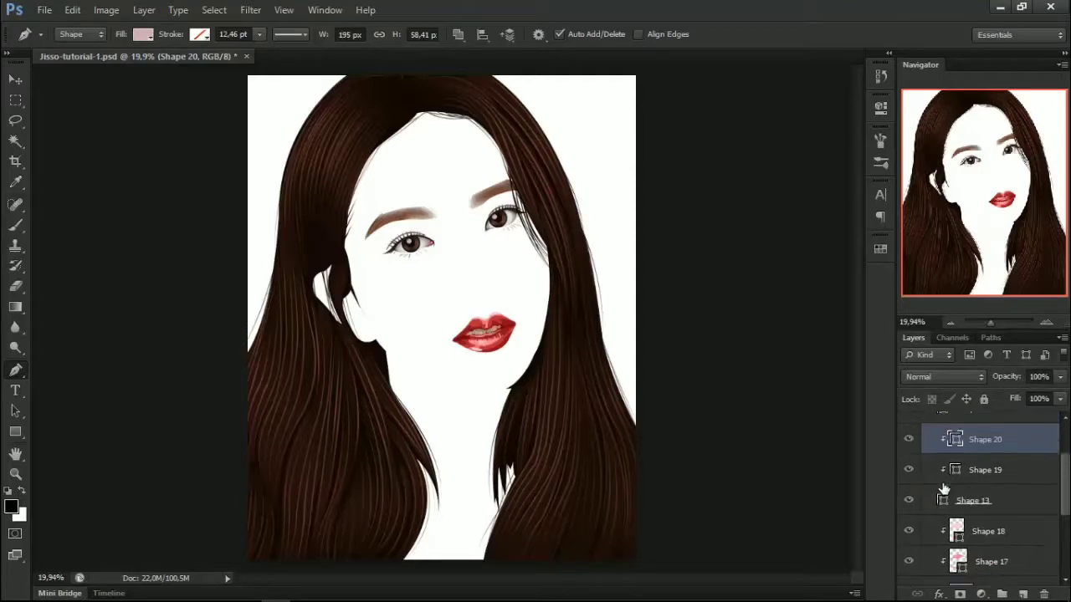
Step: Change Shape 20's teeth highlight fill to the pale pink #ead1d4
left_click(964, 459)
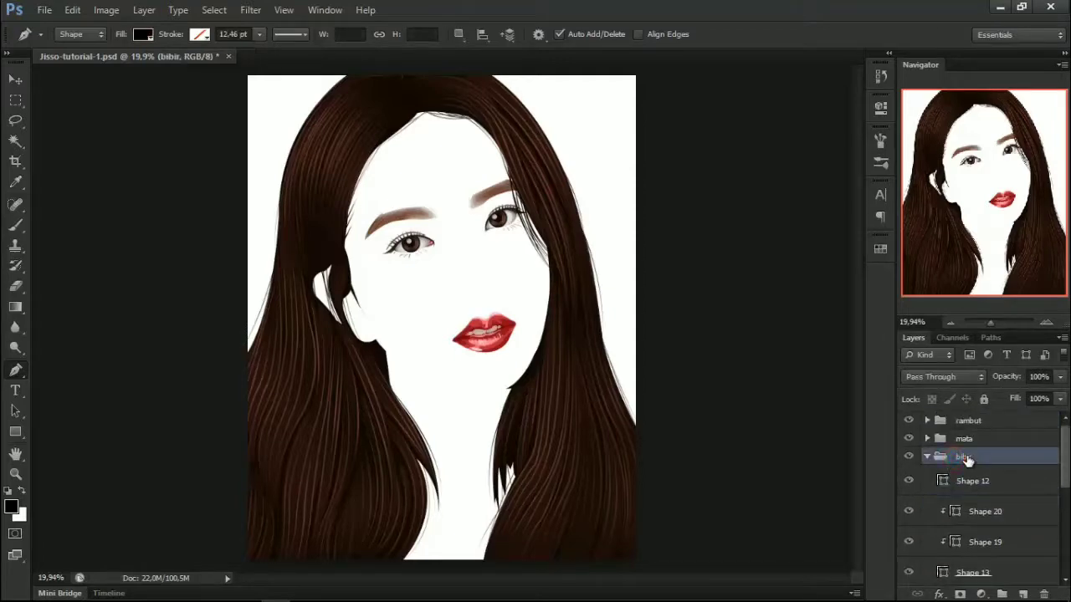
left_click(956, 513)
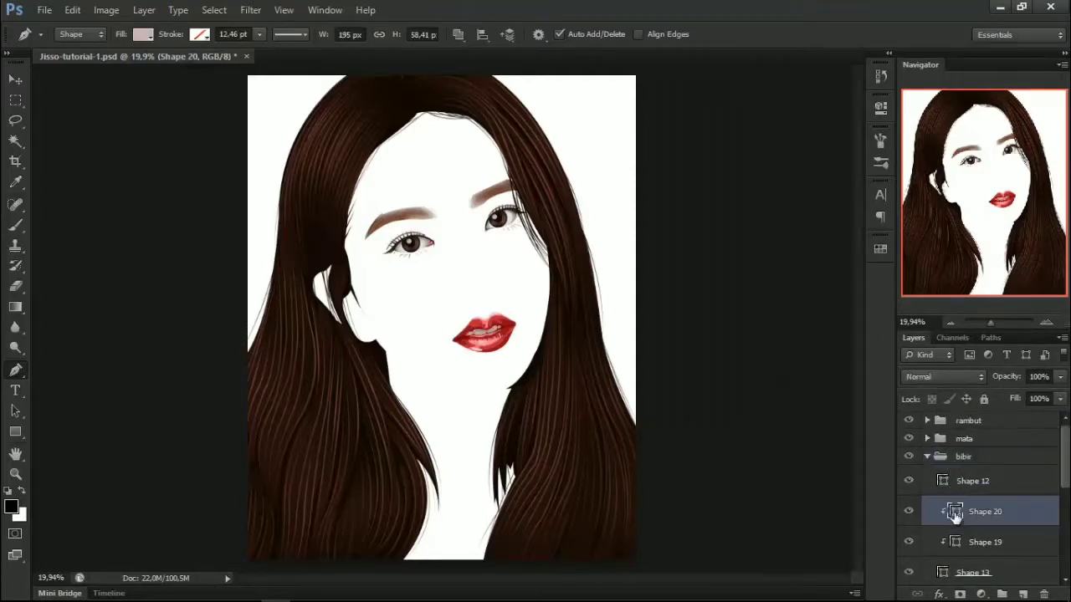
double_click(955, 514)
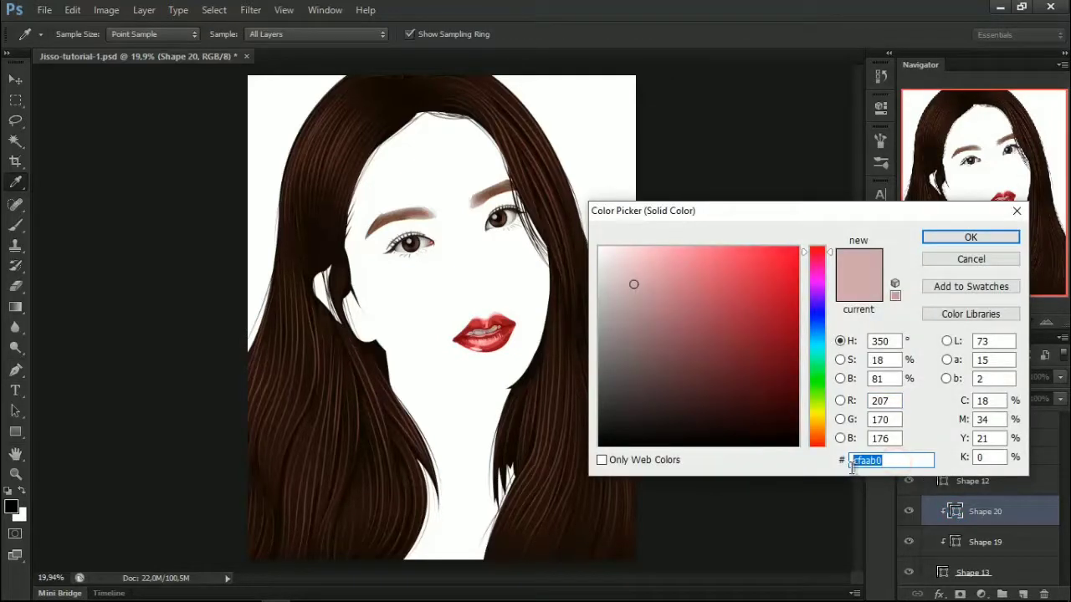
type("ead1d4")
left_click(958, 234)
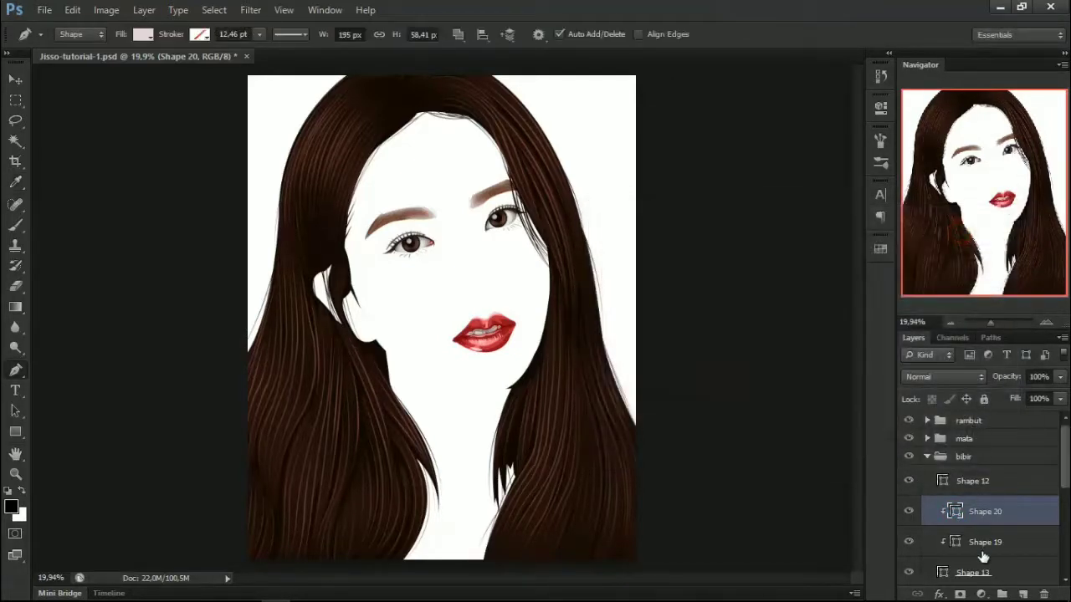
scroll(983, 552, "down", 5)
scroll(980, 540, "up", 4)
Step: Add layer masks to Shape 16 and Shape 15 in the bibir lip group
left_click(982, 441)
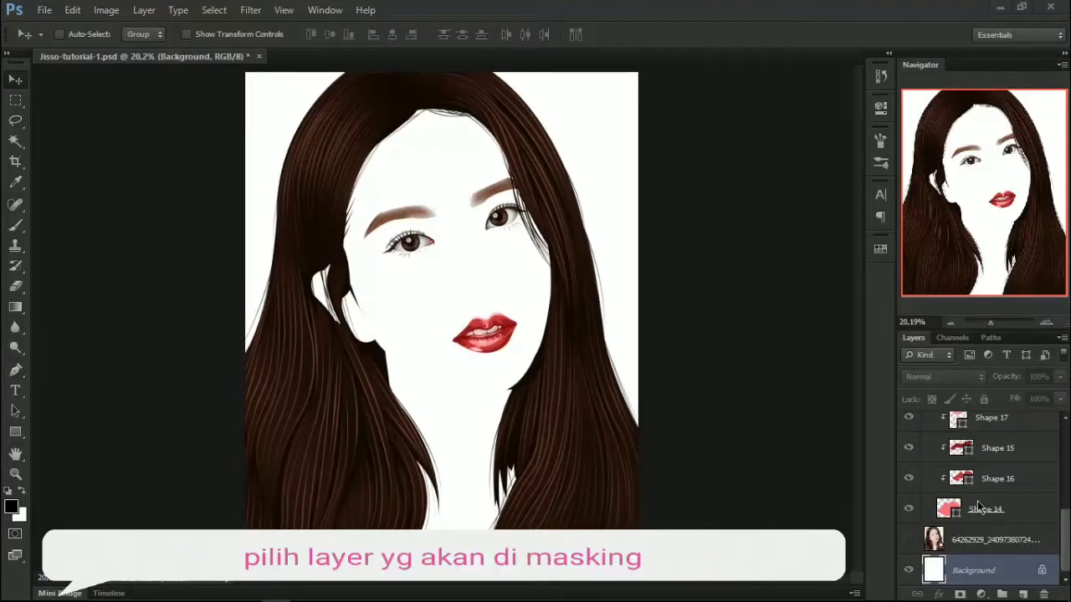
left_click(991, 484)
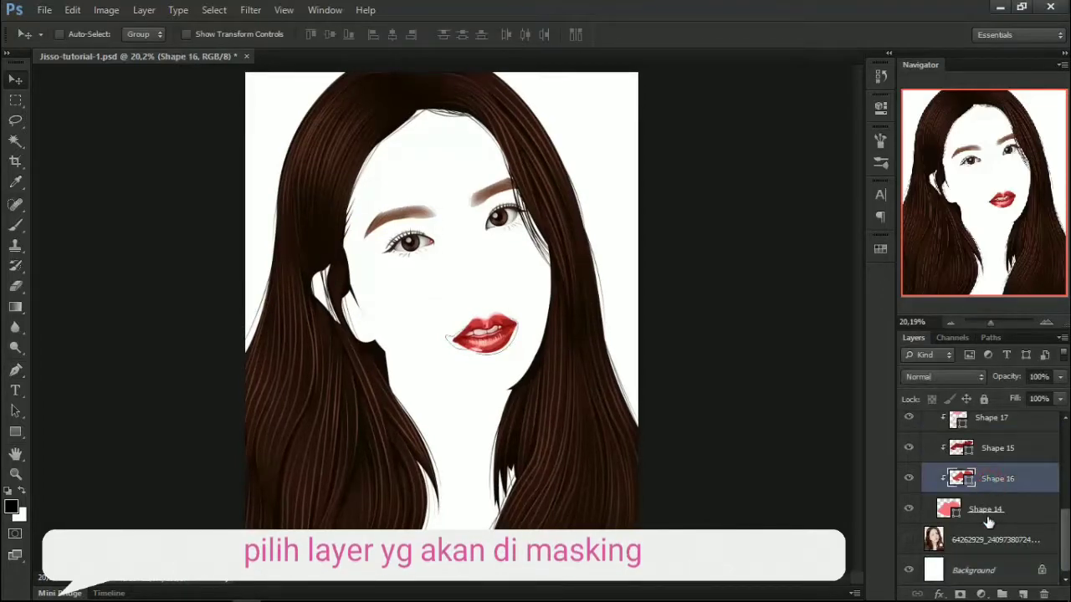
scroll(992, 481, "up", 1)
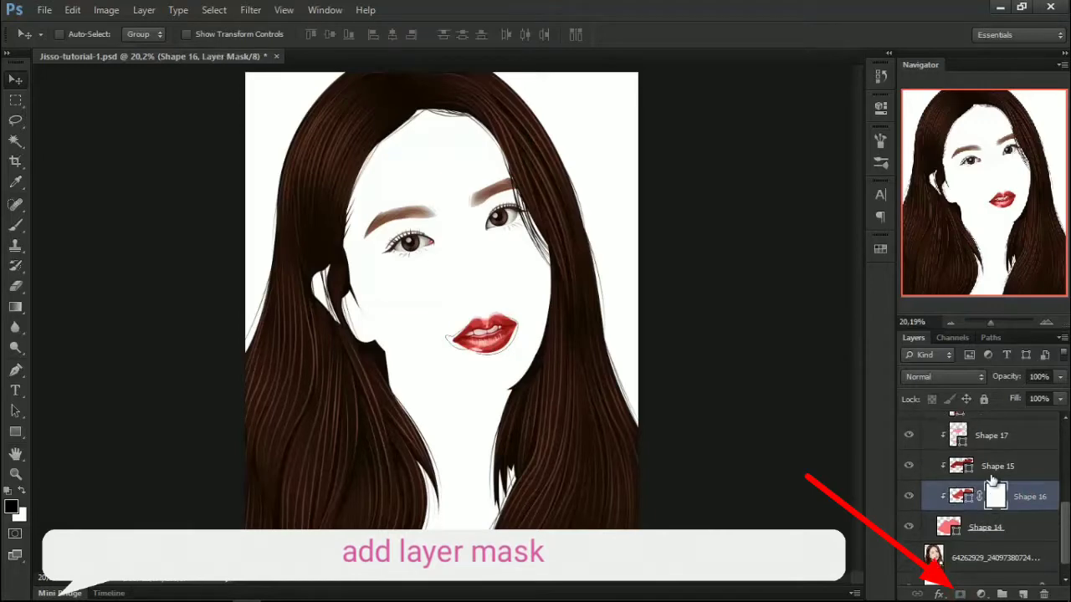
scroll(993, 478, "up", 1)
left_click(988, 487)
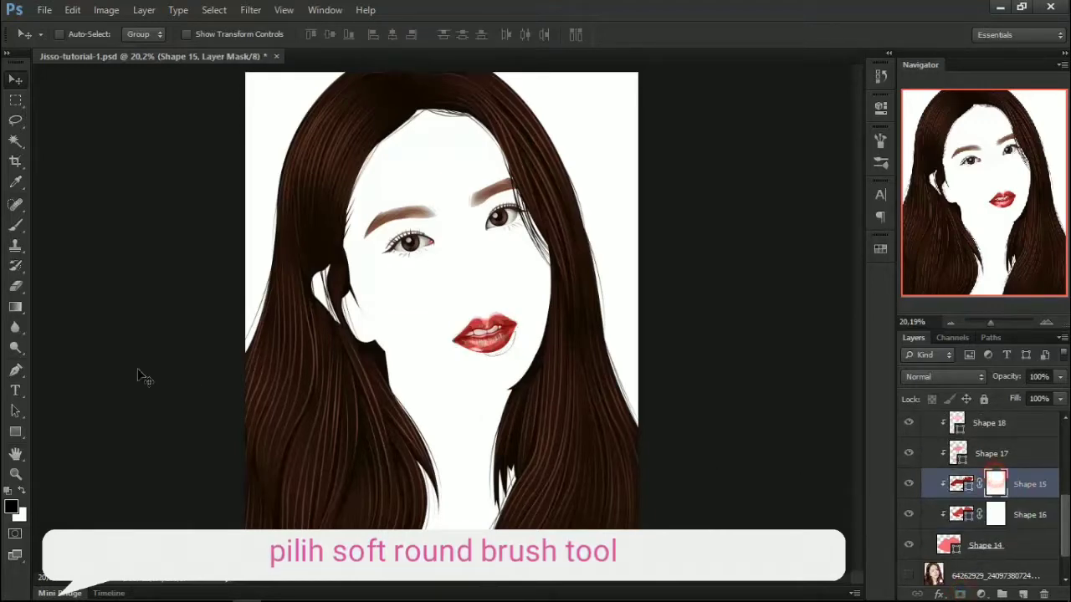
Step: Set up a soft round brush with lowered opacity and 30% flow
left_click(11, 227)
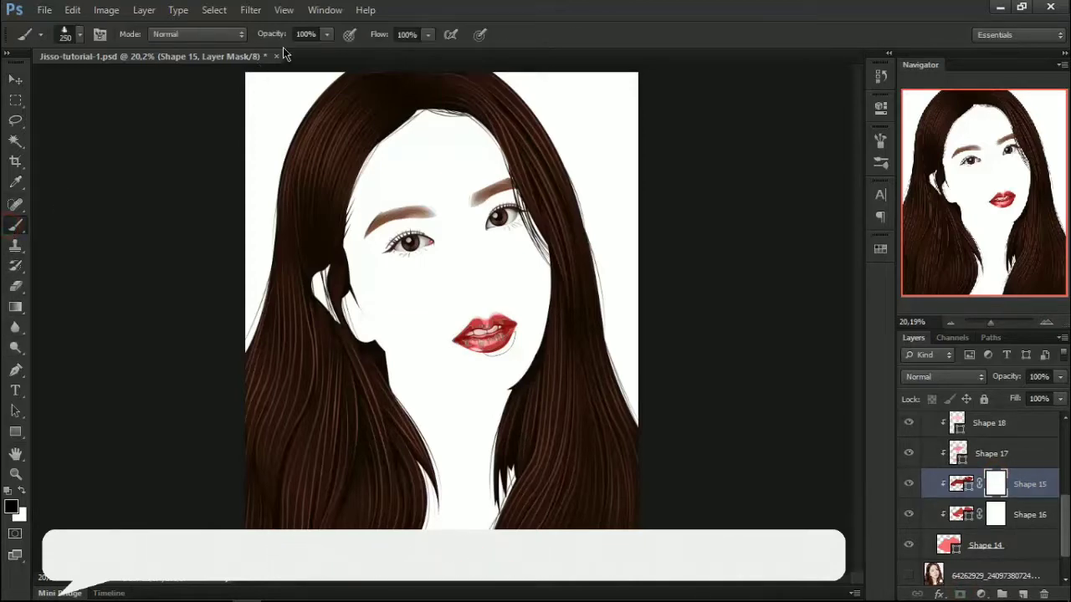
left_click(306, 34)
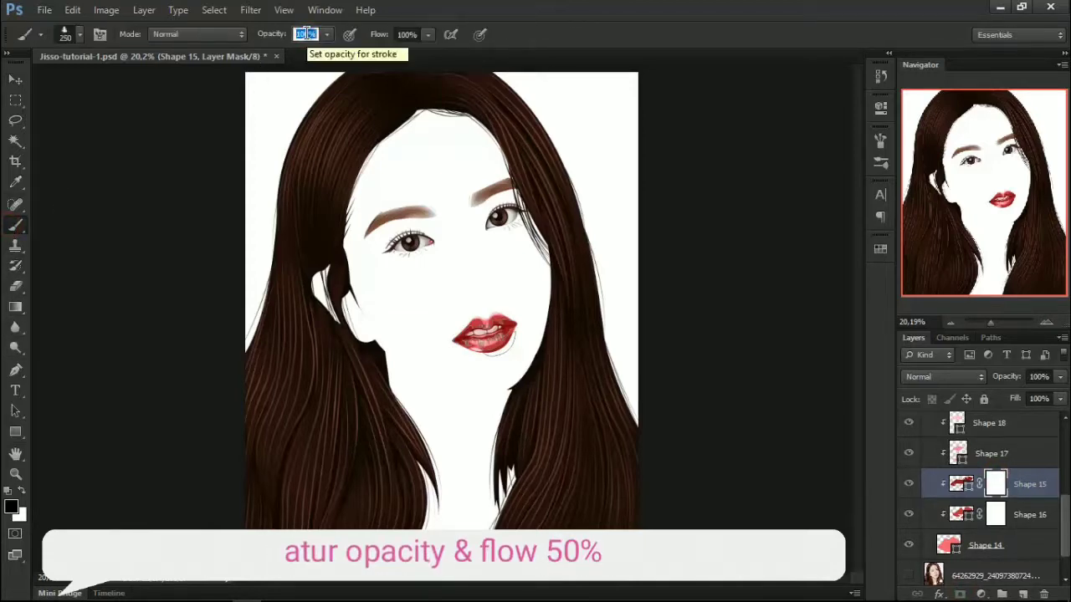
type("50")
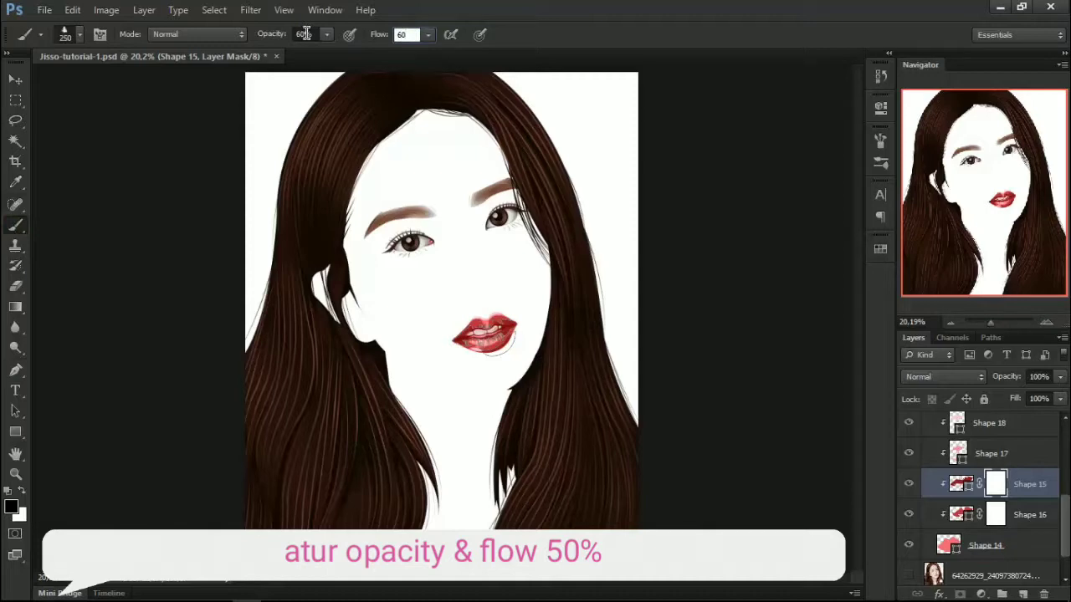
type("30")
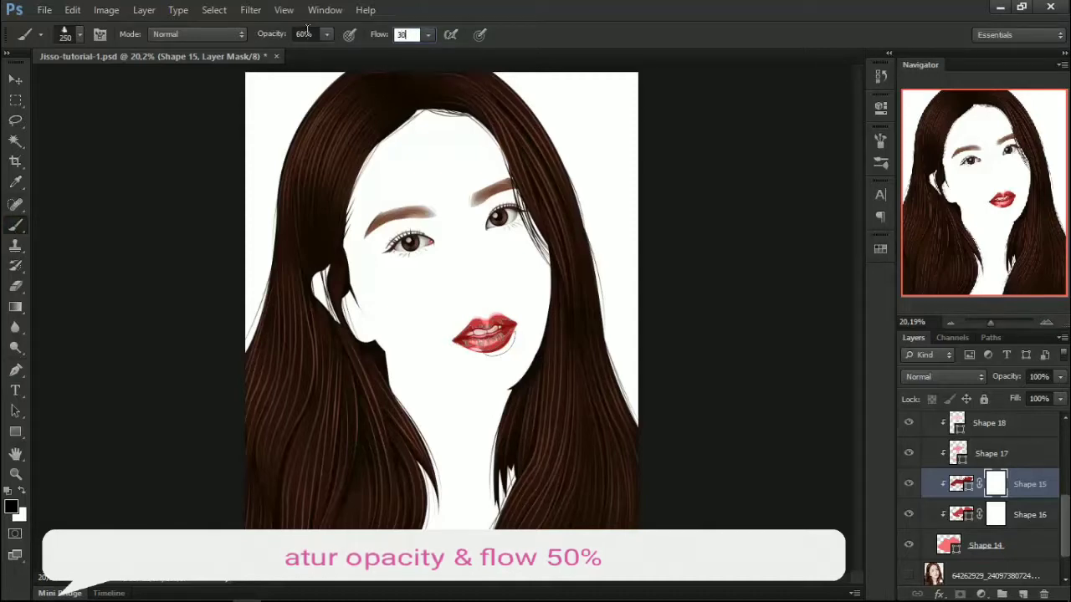
key("Return")
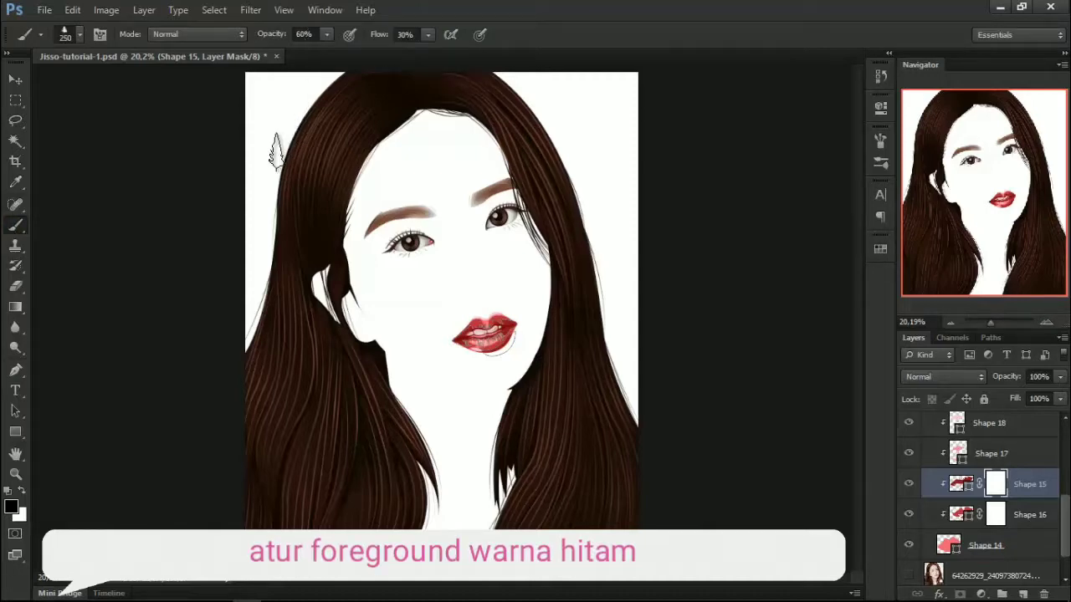
right_click(707, 237)
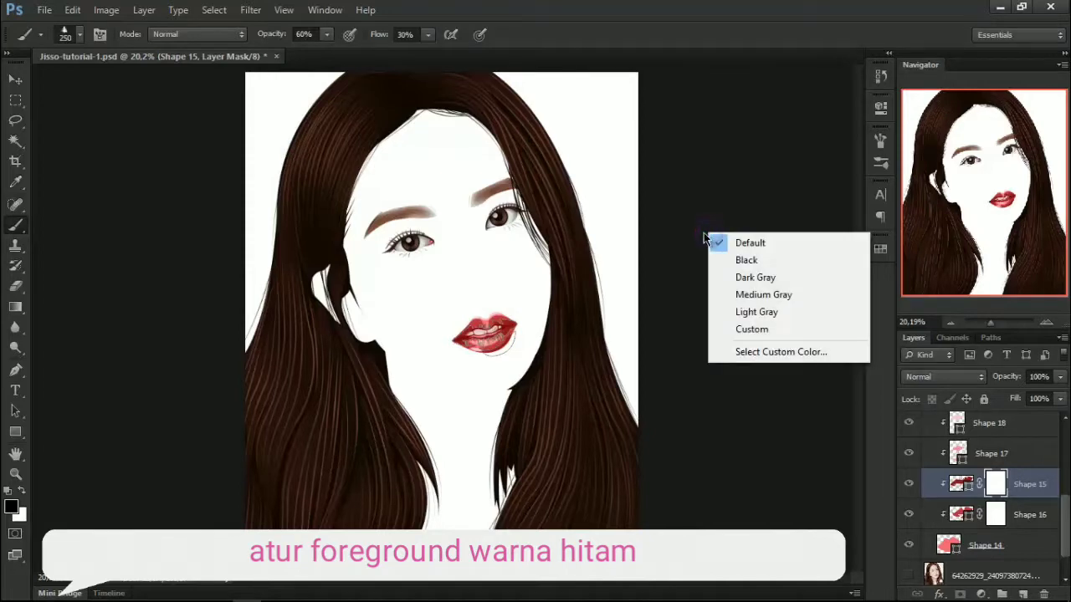
right_click(626, 229)
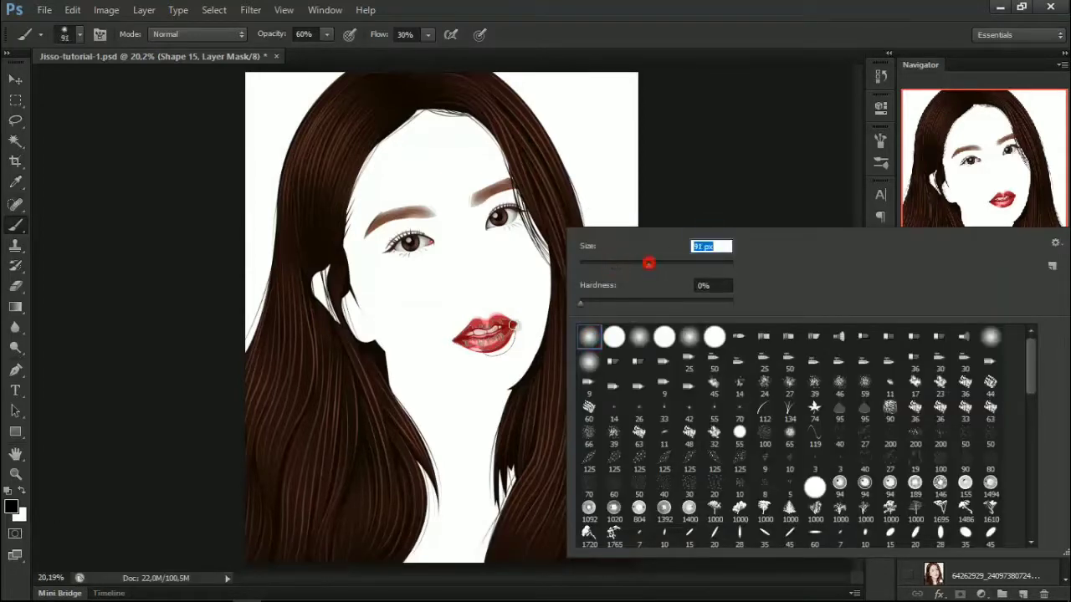
left_click(705, 7)
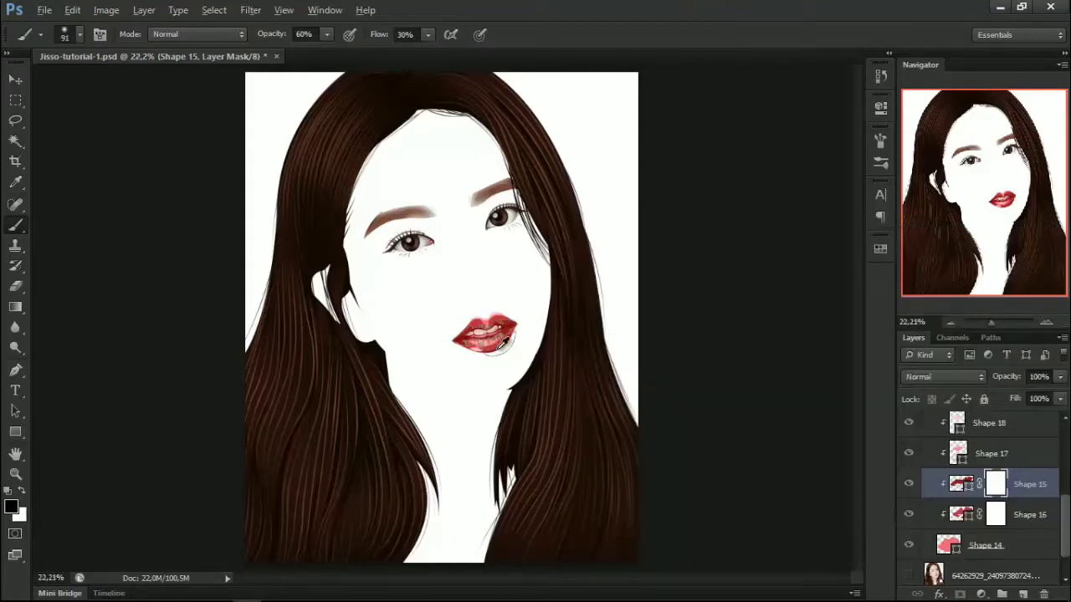
Step: Set black as the painting colour for the masks
scroll(505, 343, "up", 2)
scroll(504, 343, "up", 2)
scroll(499, 341, "up", 2)
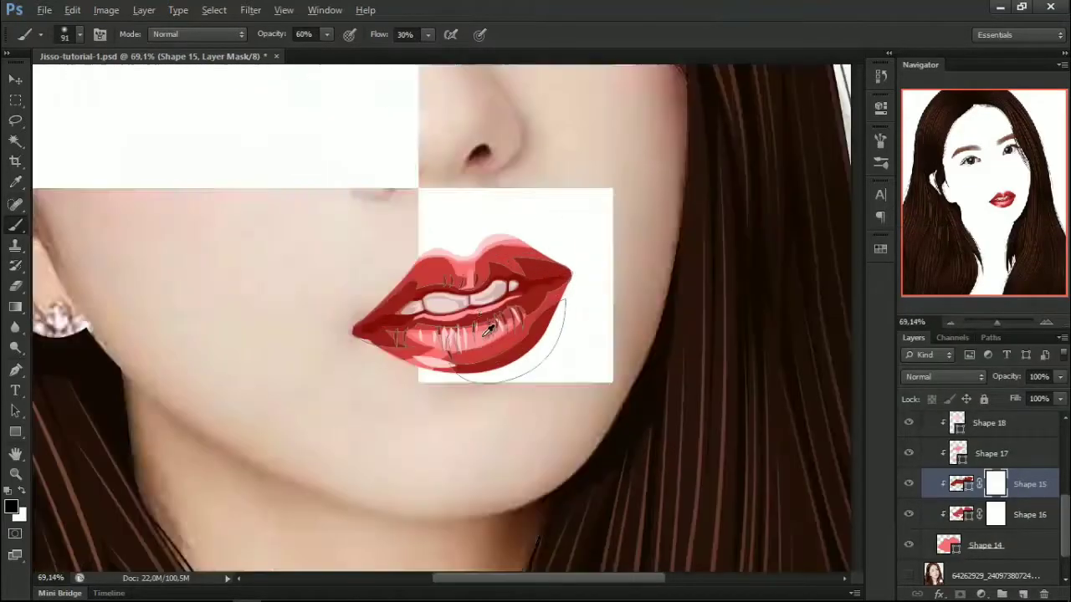
scroll(480, 311, "down", 1)
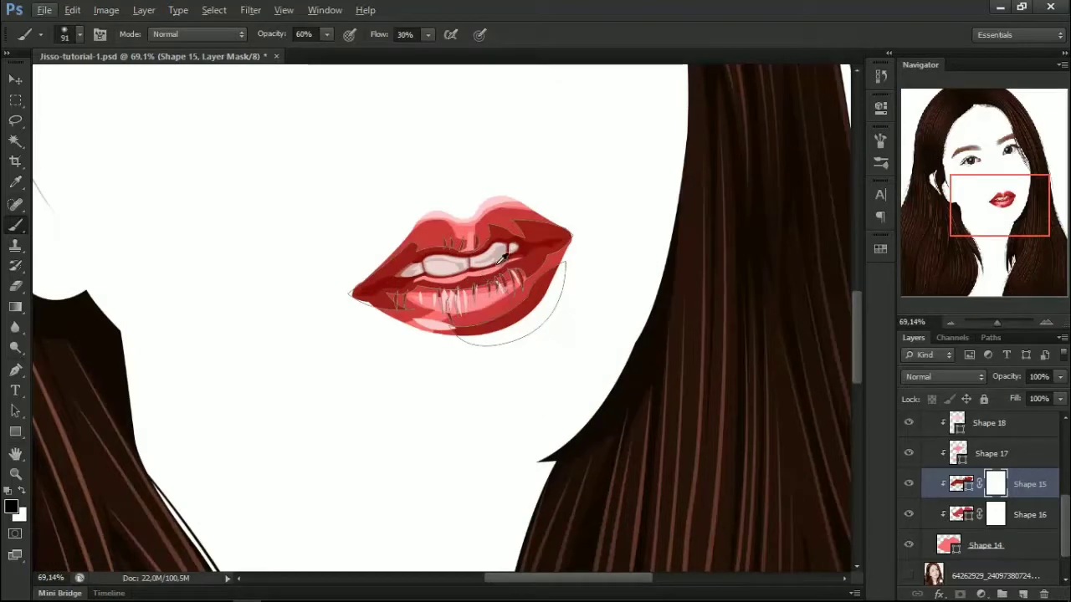
scroll(502, 254, "up", 2)
scroll(502, 260, "up", 2)
scroll(500, 276, "up", 2)
scroll(498, 287, "up", 1)
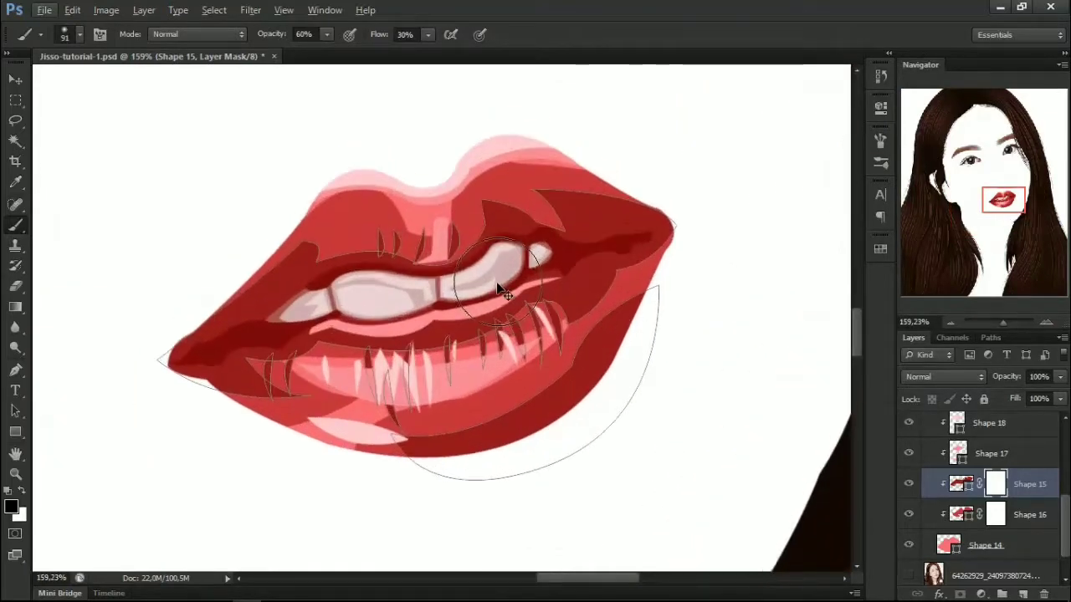
scroll(501, 293, "left", 1)
scroll(455, 310, "up", 1)
scroll(442, 311, "up", 1)
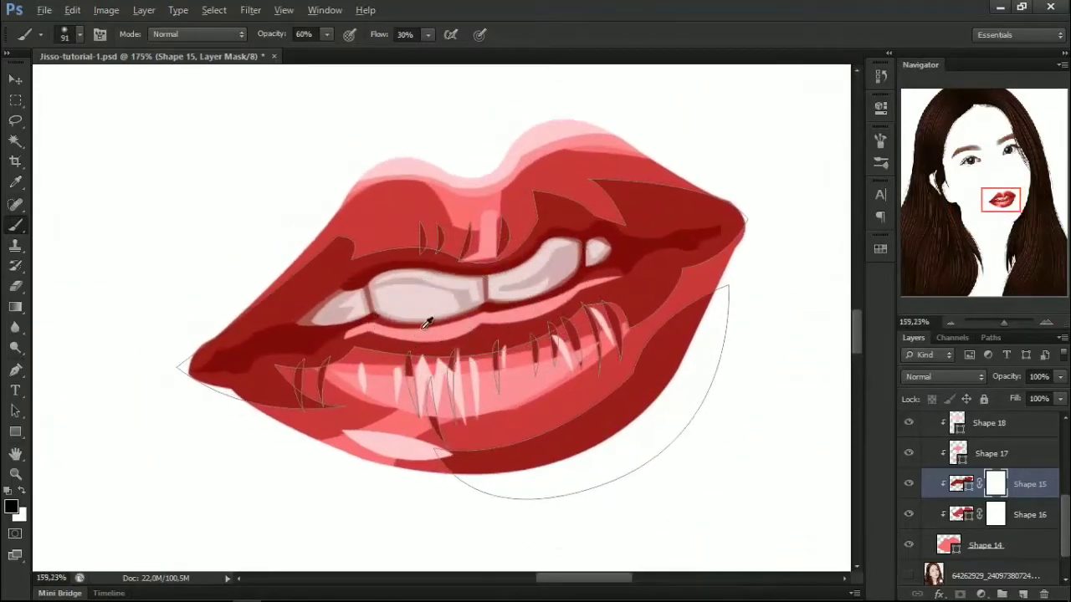
scroll(426, 322, "down", 1)
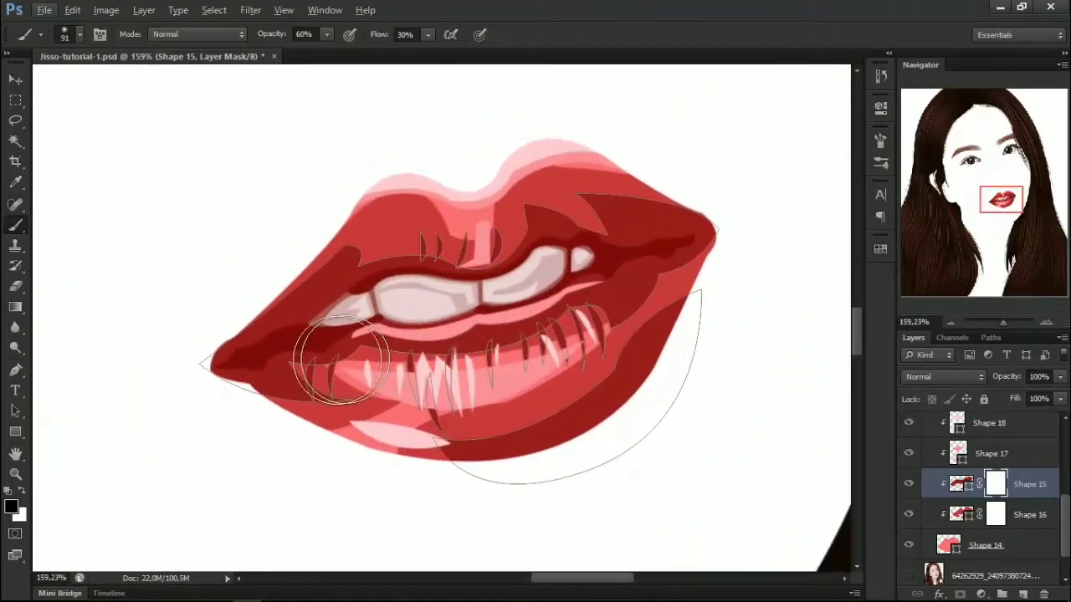
left_click(22, 493)
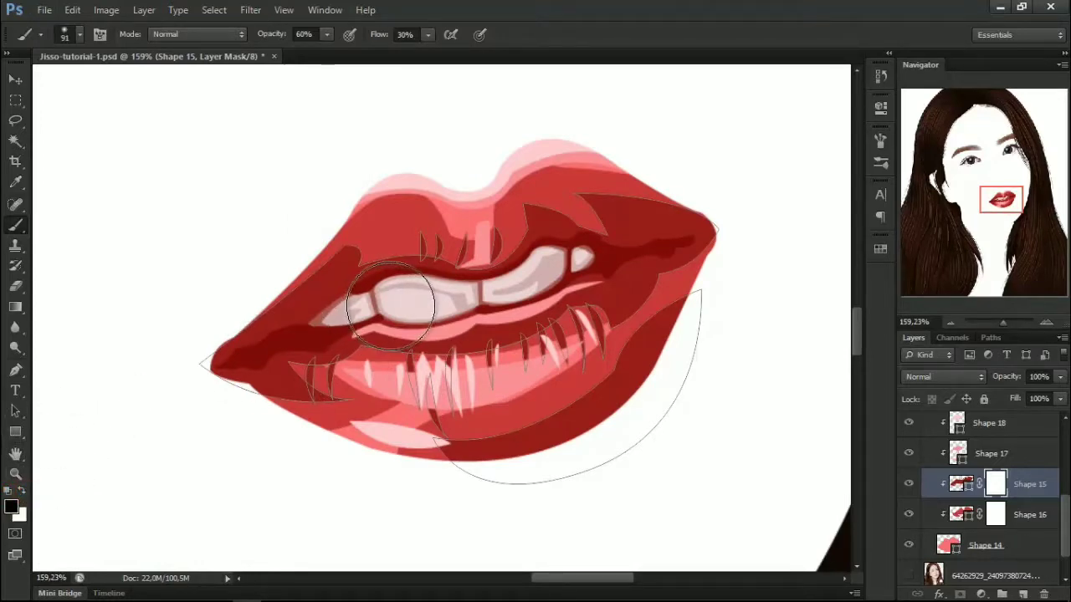
Step: Shrink the brush and soften the lower-lip shading on Shape 15's mask
key("bracketleft")
key("bracketleft")
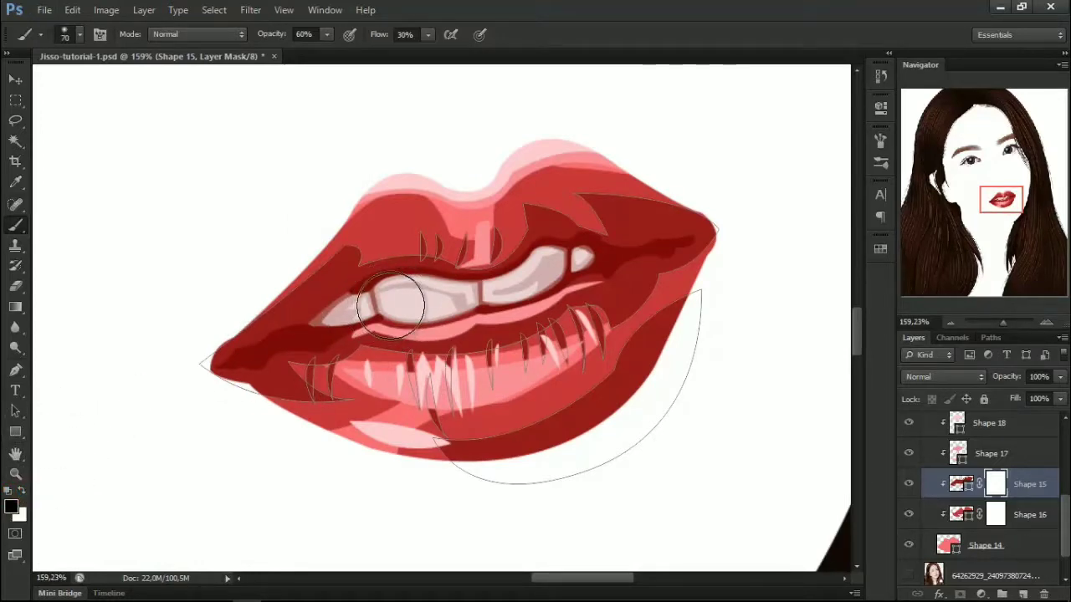
key("bracketleft")
key("bracketleft")
key("bracketleft")
scroll(379, 253, "down", 2)
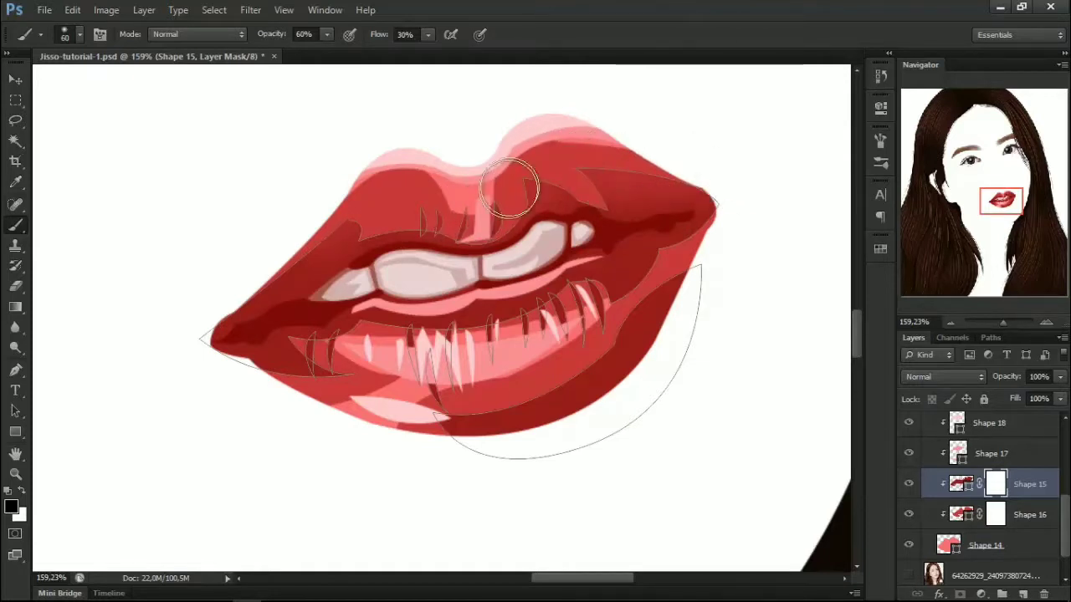
scroll(276, 247, "down", 3)
left_click_drag(459, 335, 431, 328)
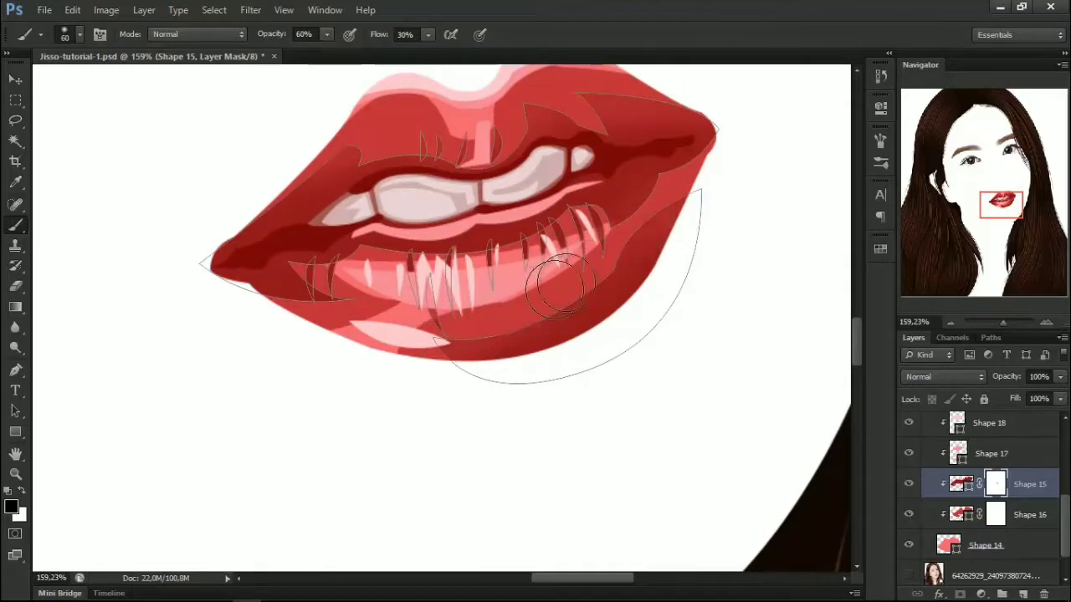
key("bracketright")
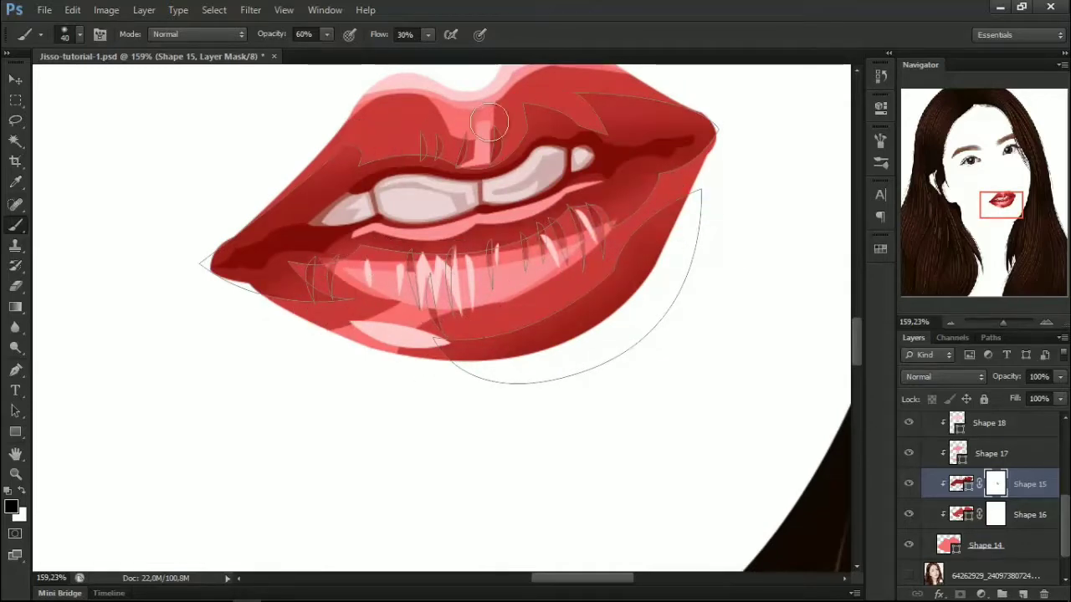
key("alt+bracketleft")
scroll(530, 172, "up", 3)
Step: Resize the brush while moving on to the Shape 16 mask
key("bracketright")
key("bracketright")
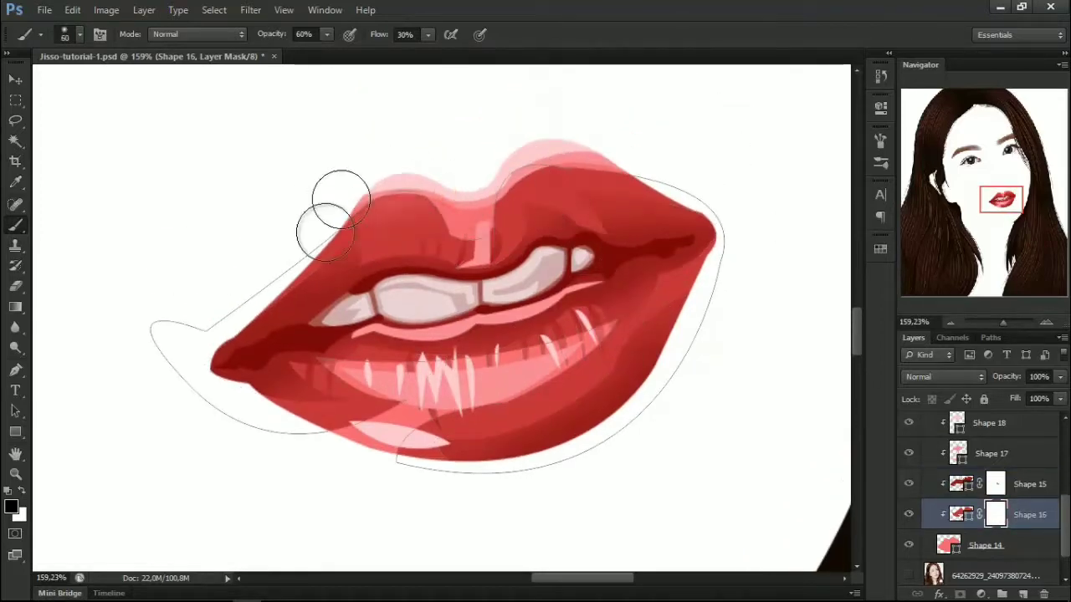
scroll(723, 306, "down", 3)
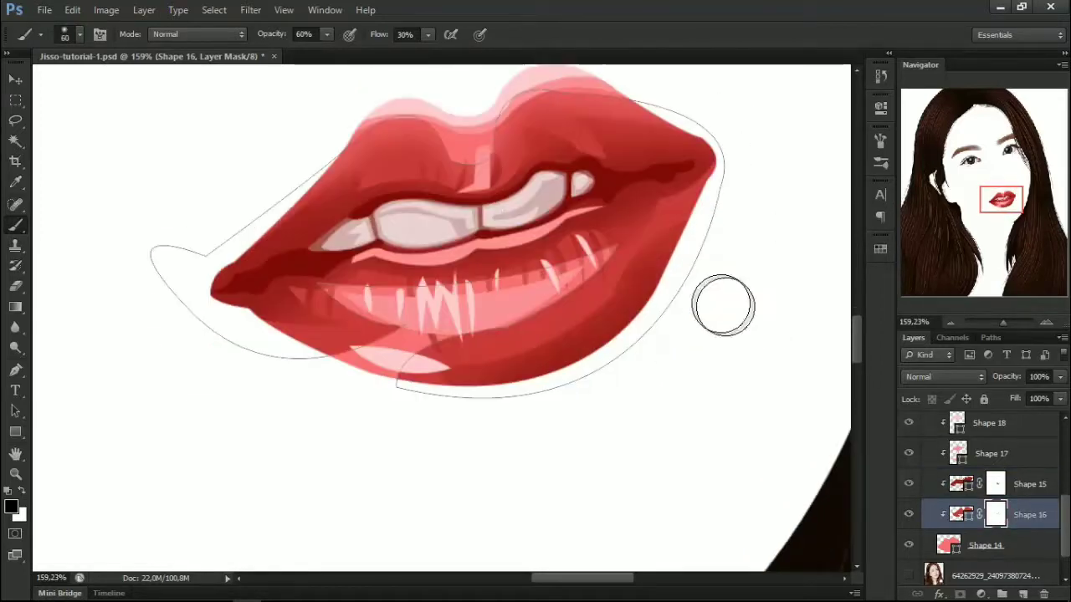
scroll(723, 305, "down", 1)
key("bracketleft")
key("bracketleft")
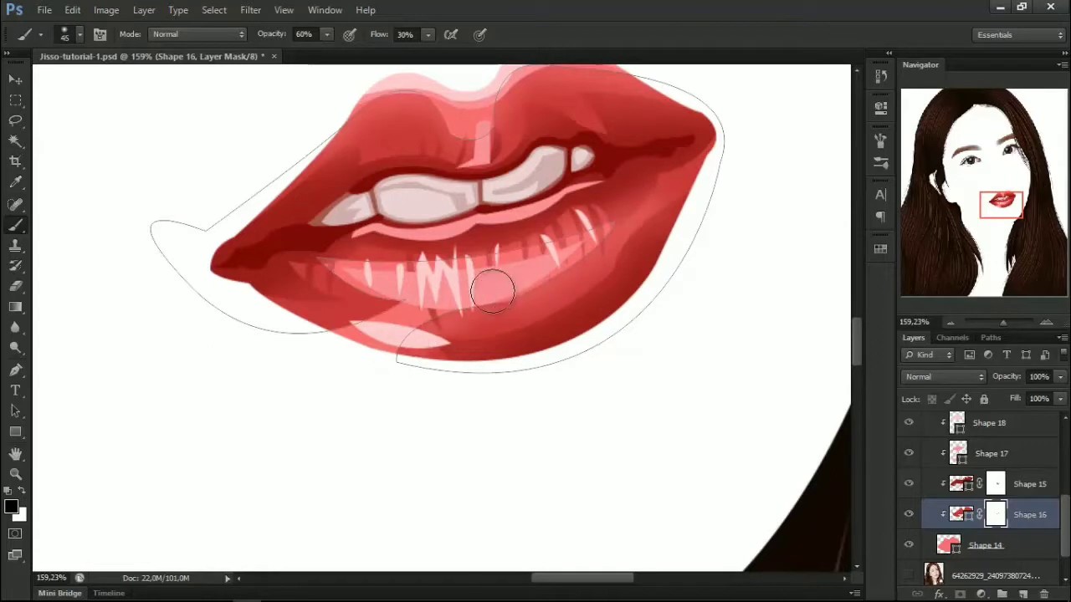
scroll(497, 282, "up", 2)
key("bracketright")
key("bracketright")
key("bracketright")
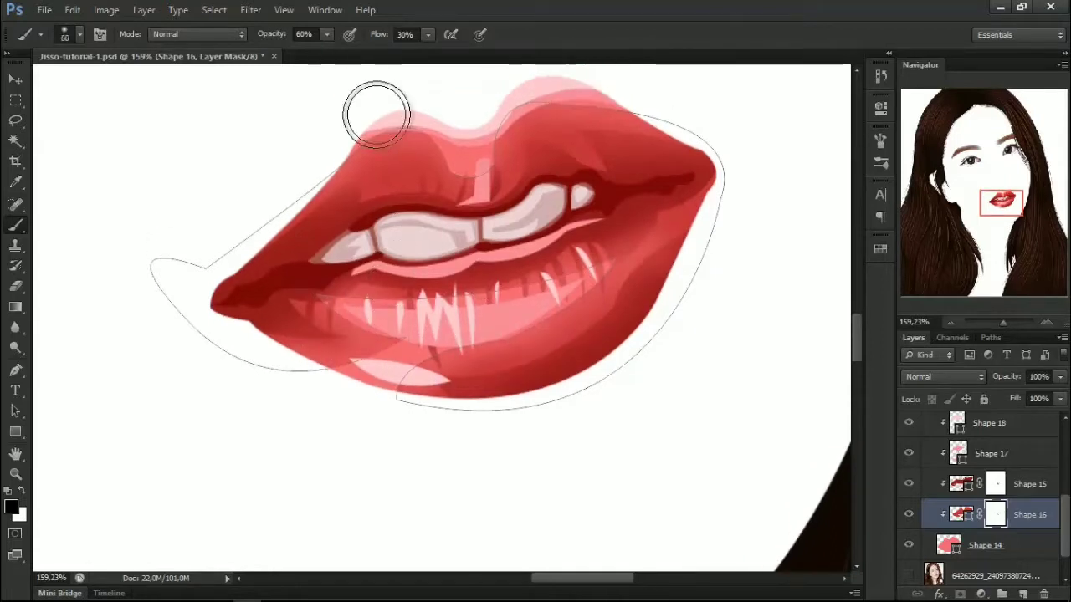
key("bracketleft")
key("bracketleft")
scroll(569, 239, "down", 3)
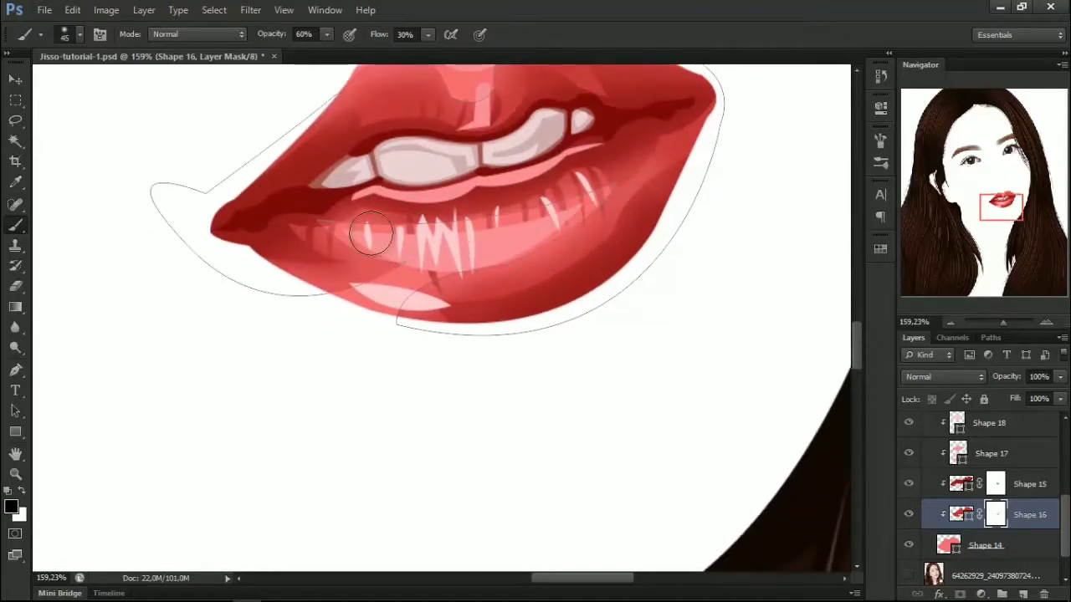
scroll(371, 235, "up", 3)
Step: Soften the shading below the teeth on Shape 17's mask
left_click(989, 453)
scroll(585, 154, "up", 2)
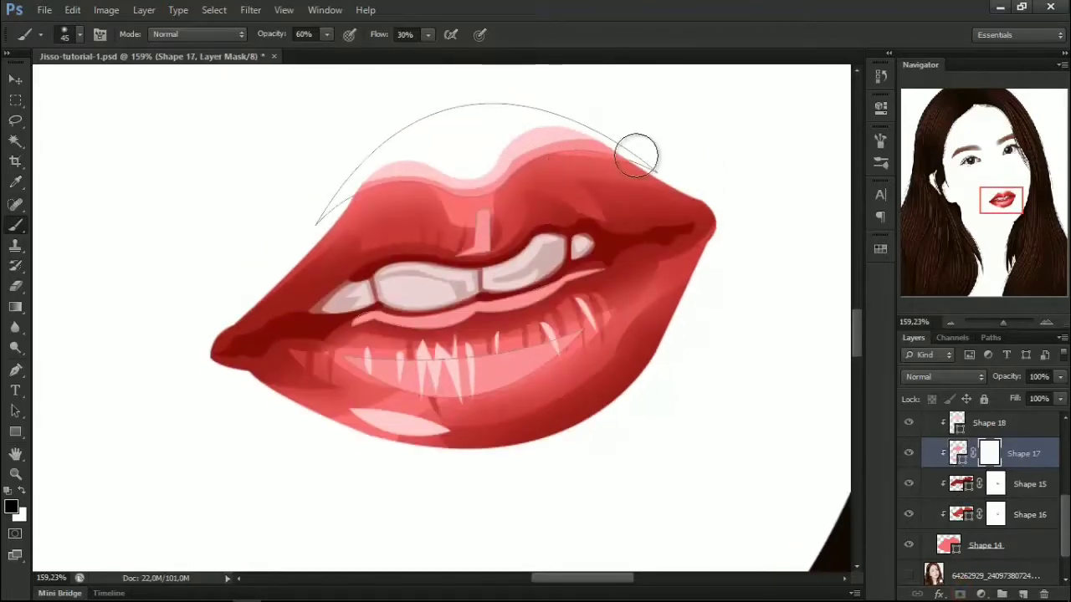
key("bracketleft")
scroll(418, 184, "down", 1)
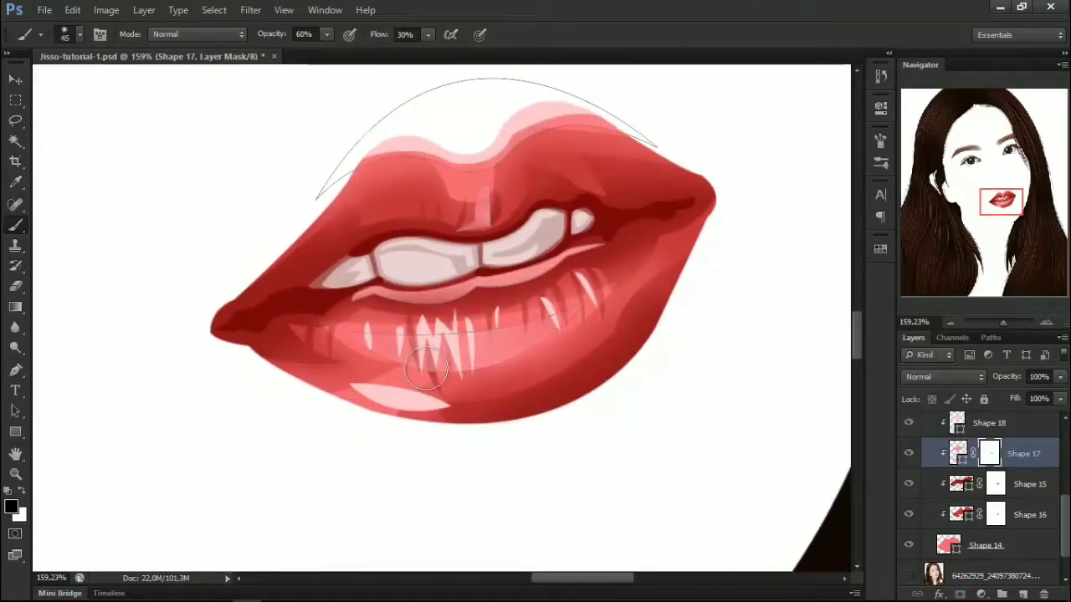
left_click_drag(365, 293, 570, 259)
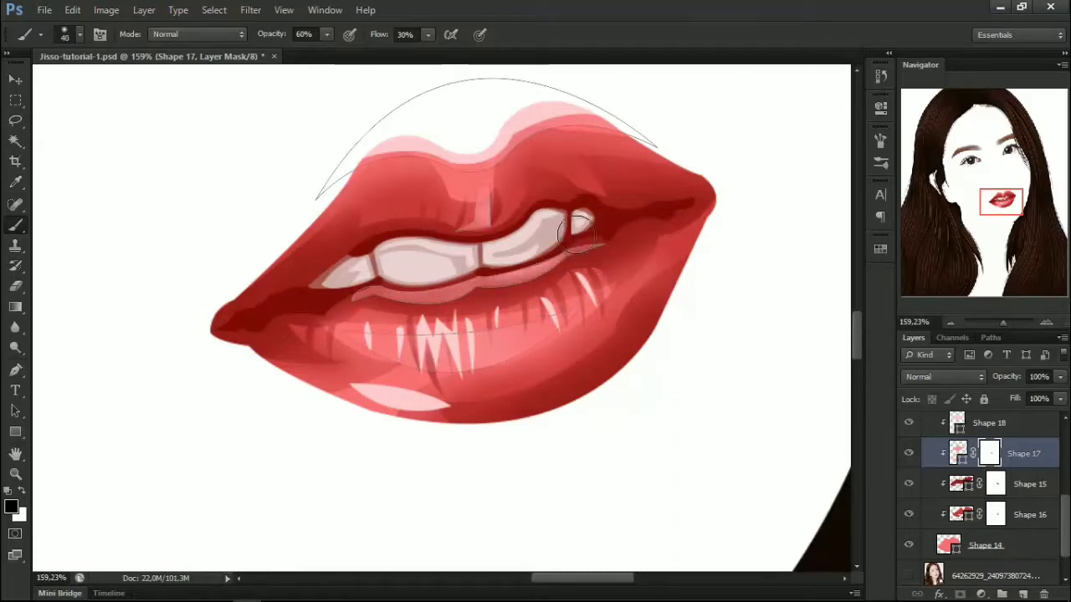
Step: Mask Shape 18 and brush its pale lower-lip streaks soft, adjusting brush size as needed
left_click(920, 425)
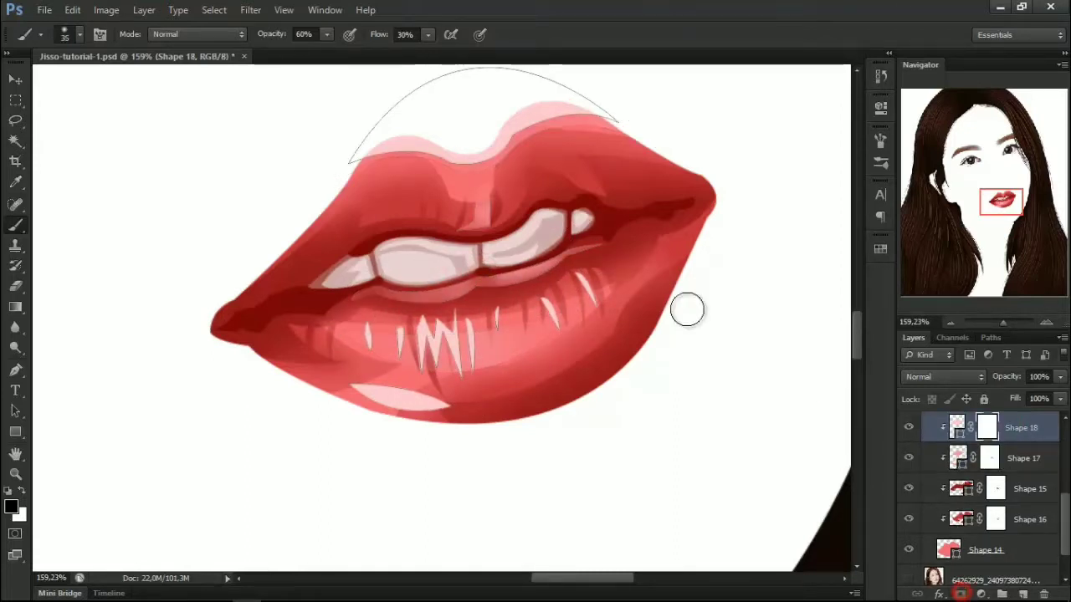
key("bracketright")
key("bracketright")
key("bracketright")
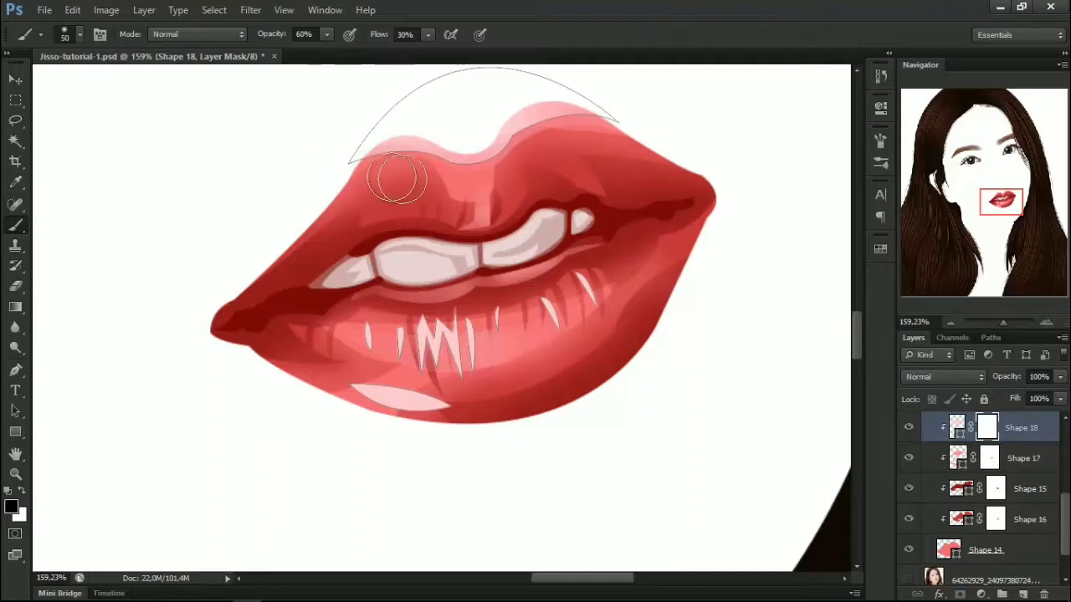
scroll(728, 193, "down", 1)
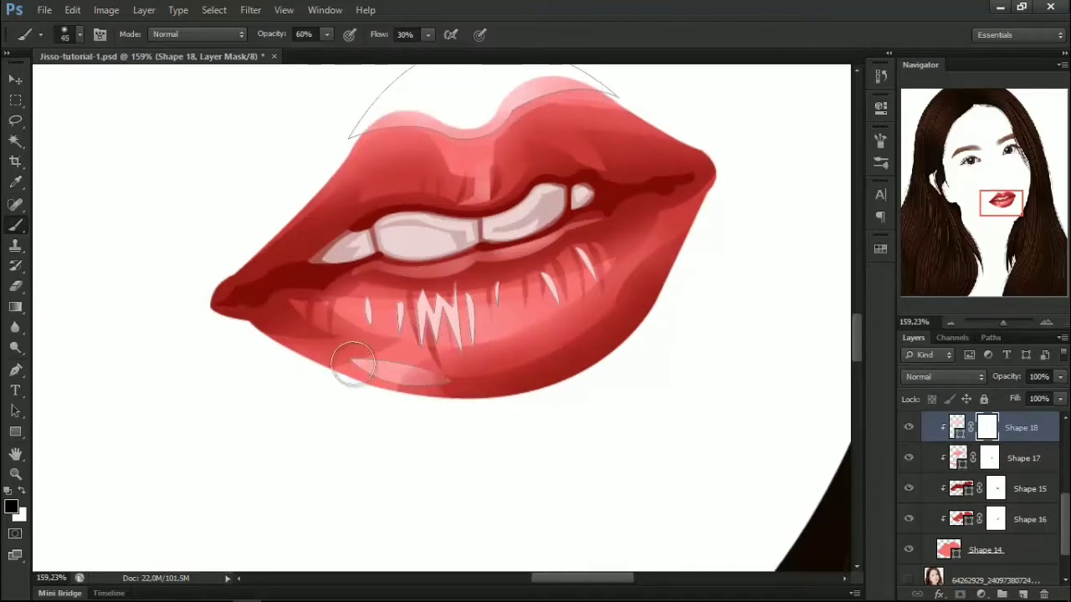
key("bracketleft")
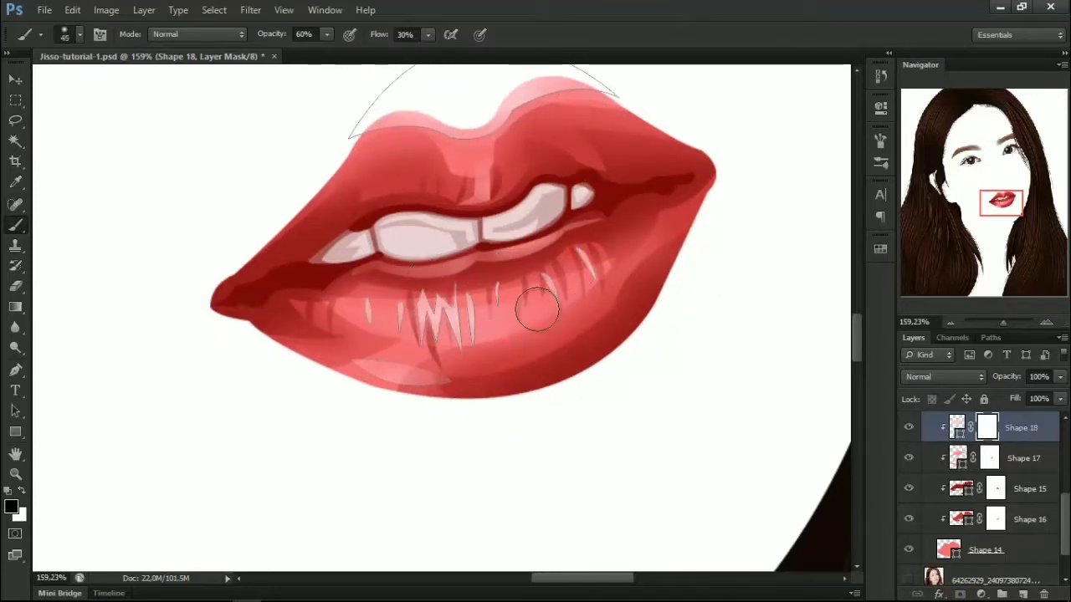
scroll(422, 305, "up", 1)
key("alt+bracketleft")
key("alt+bracketleft")
key("bracketright")
key("bracketright")
key("bracketright")
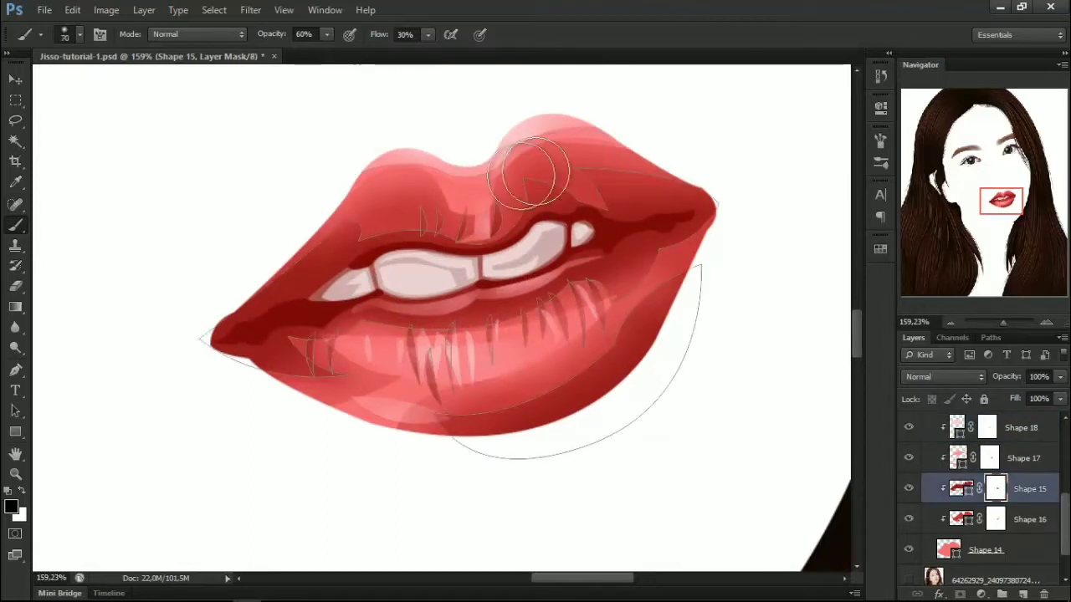
key("bracketleft")
key("bracketleft")
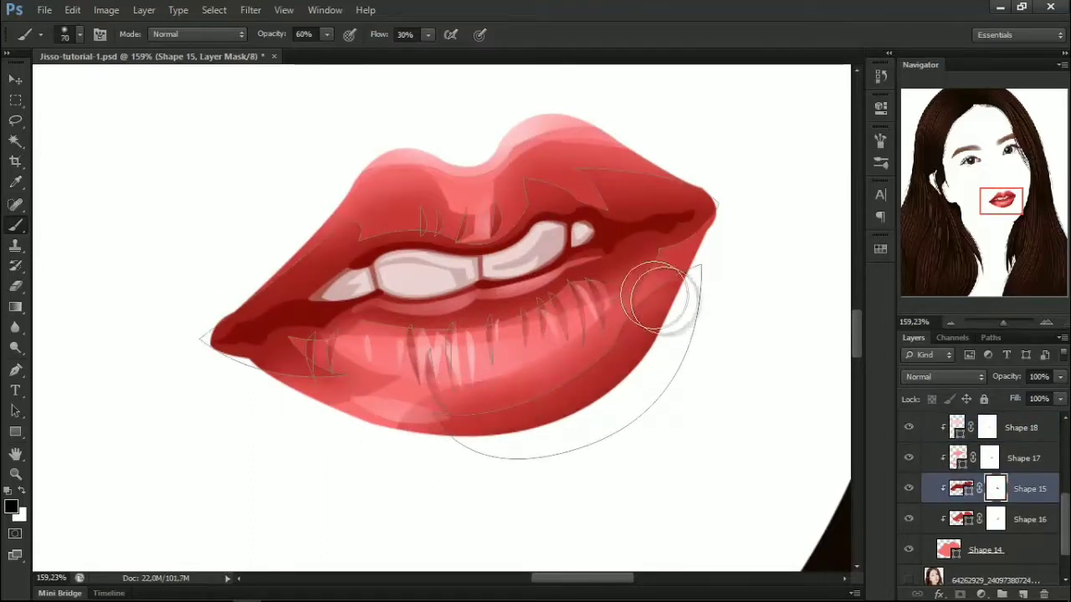
key("alt+bracketleft")
key("bracketleft")
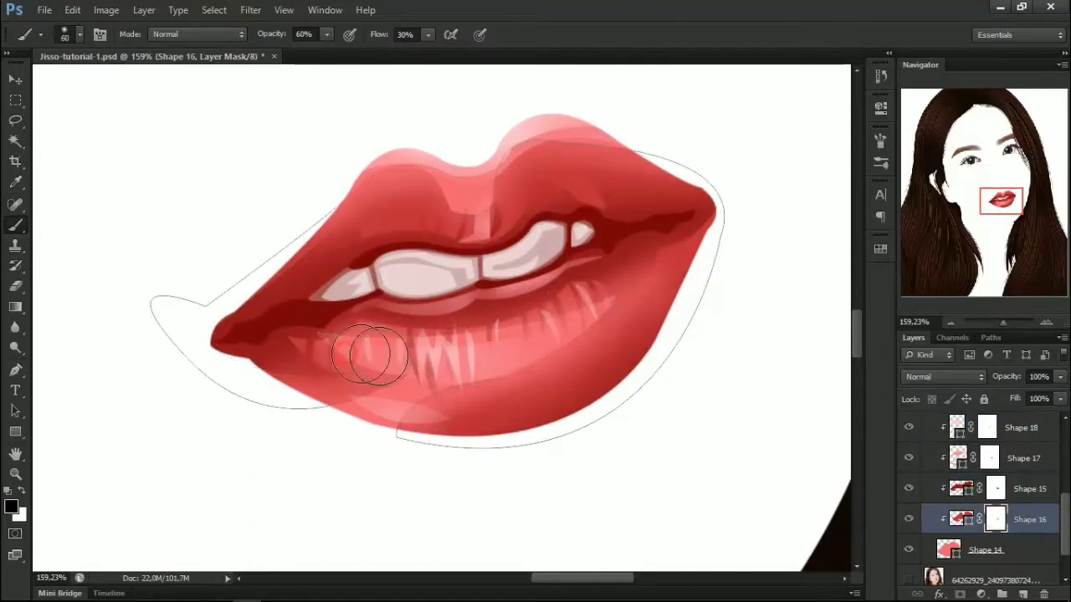
key("bracketleft")
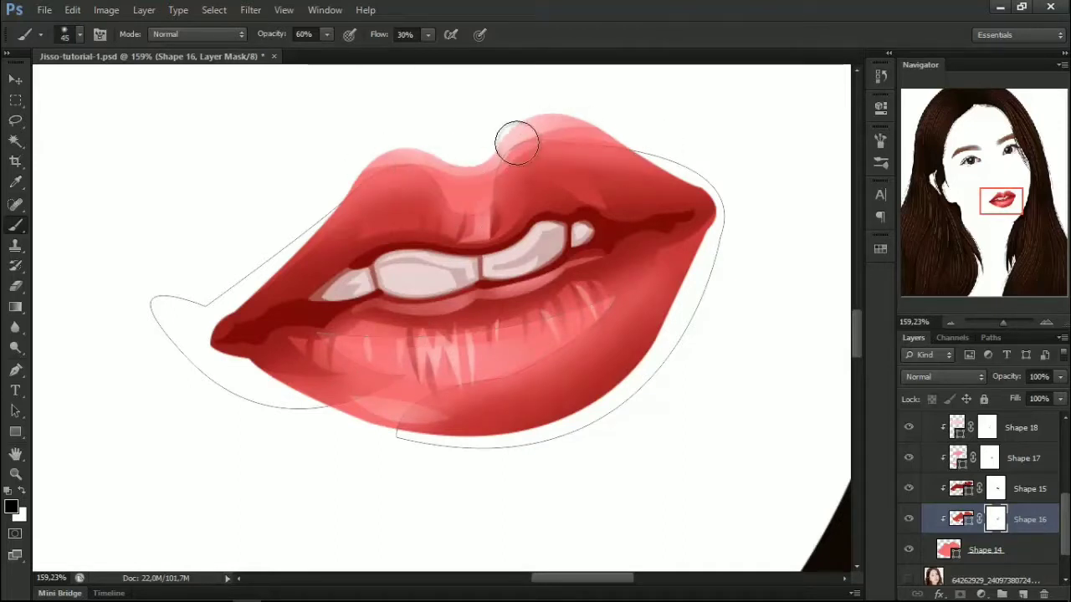
key("alt+bracketright")
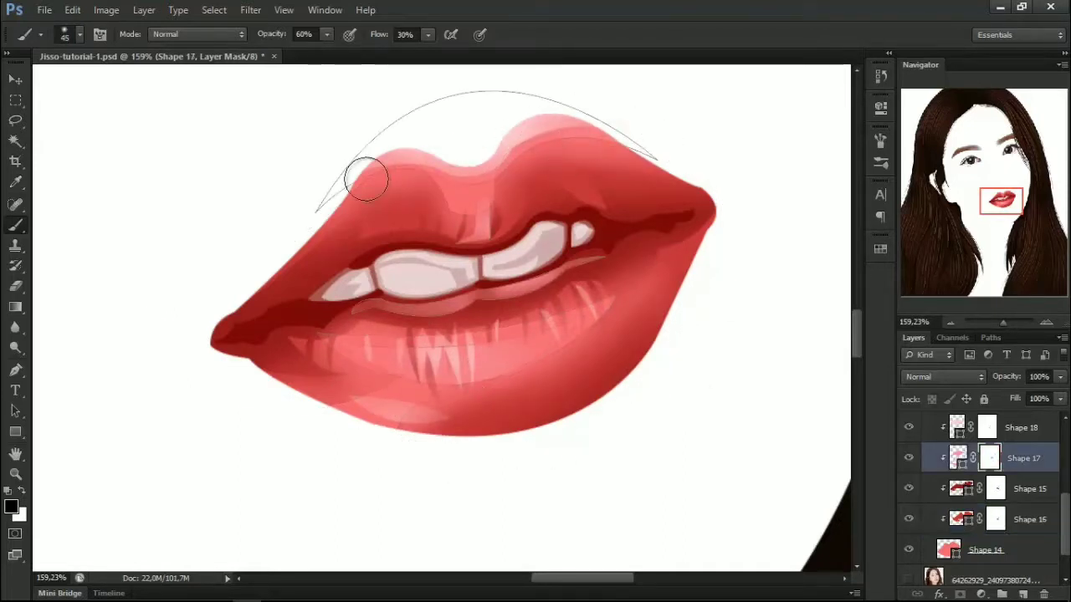
scroll(970, 502, "up", 3)
Step: Soften the dark line along the top of the teeth on Shape 12's mask
left_click(985, 474)
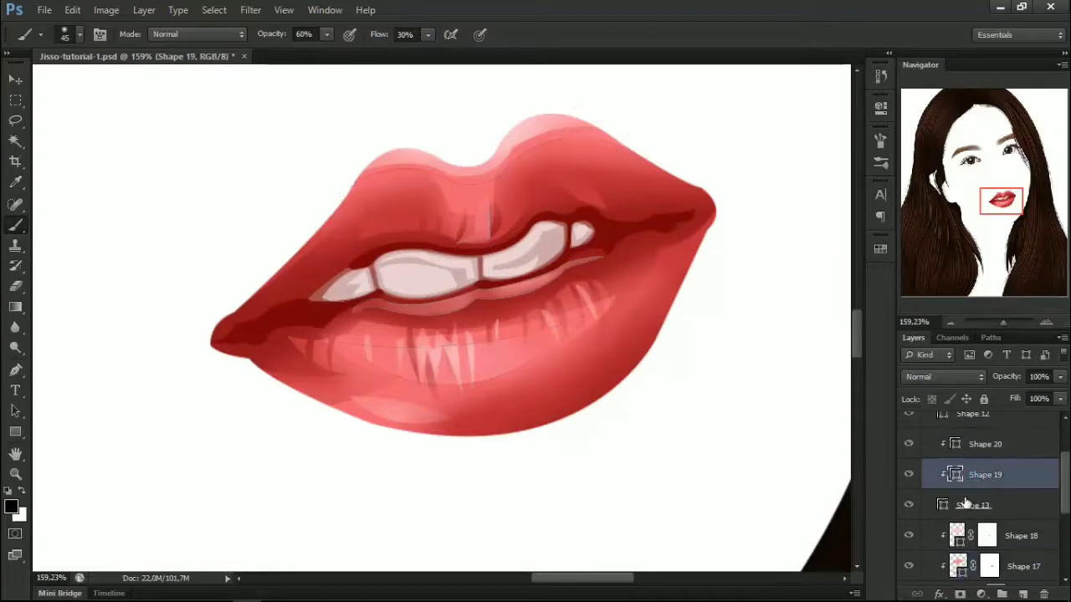
scroll(978, 473, "up", 2)
left_click(970, 468)
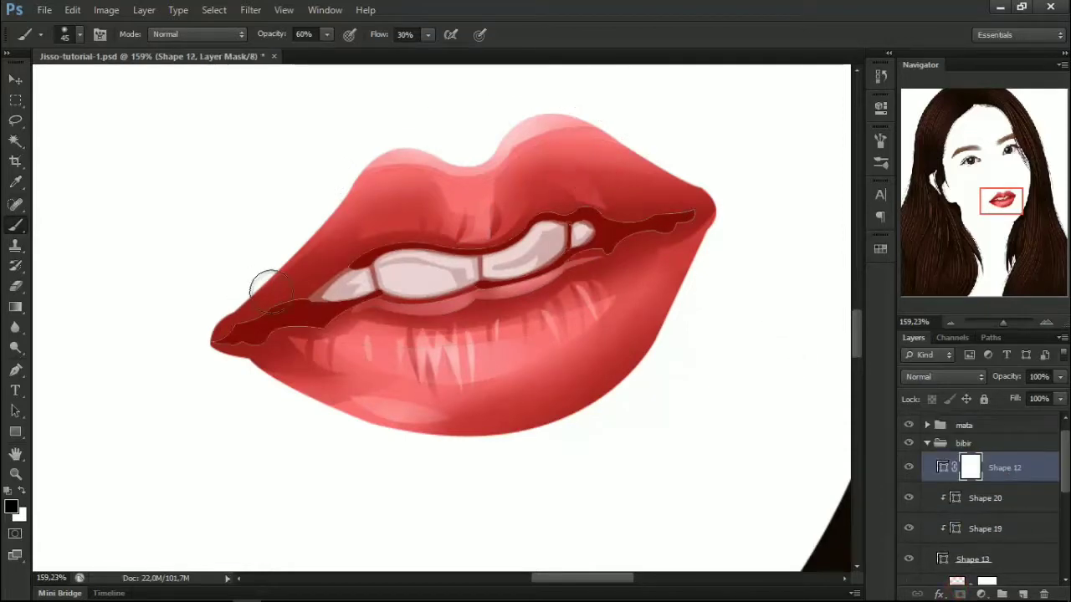
left_click_drag(380, 241, 506, 262)
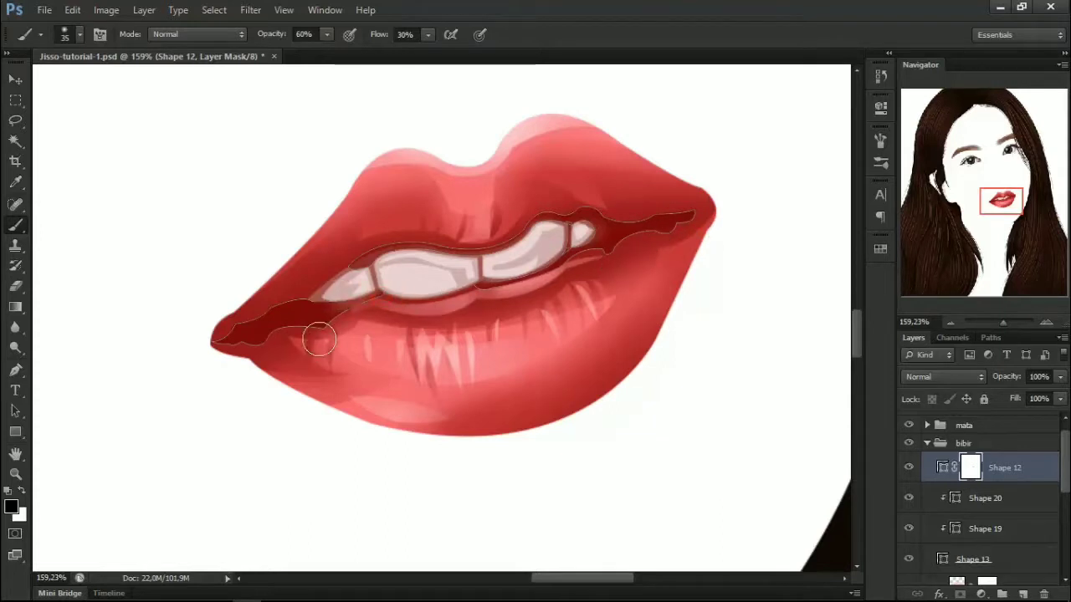
Step: Shade the teeth edges by painting on the Shape 20 and Shape 19 masks
left_click(982, 528)
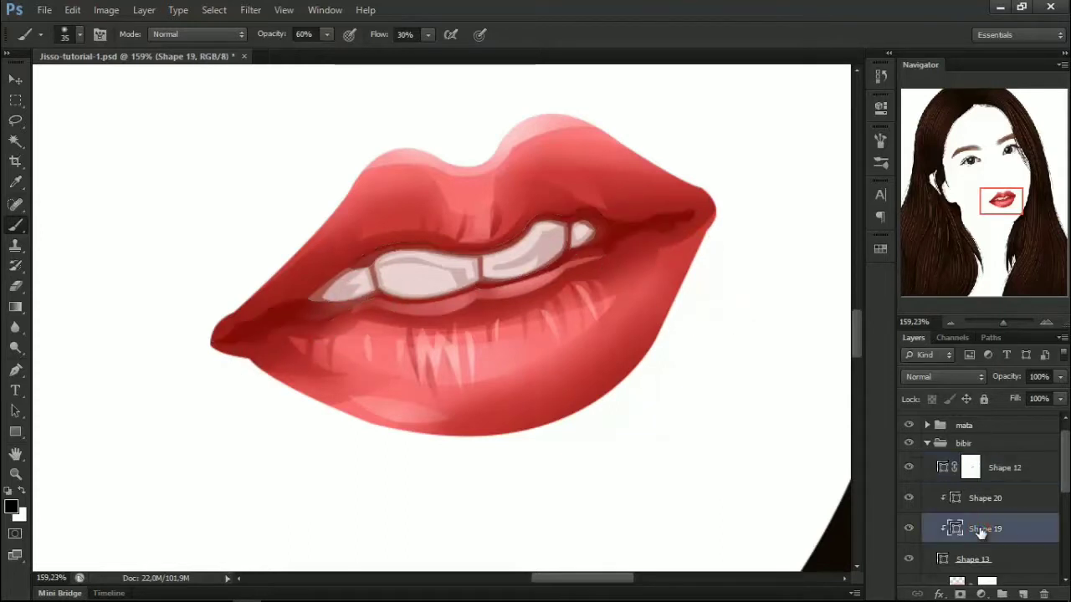
left_click(980, 476)
left_click(979, 535)
scroll(979, 535, "down", 1)
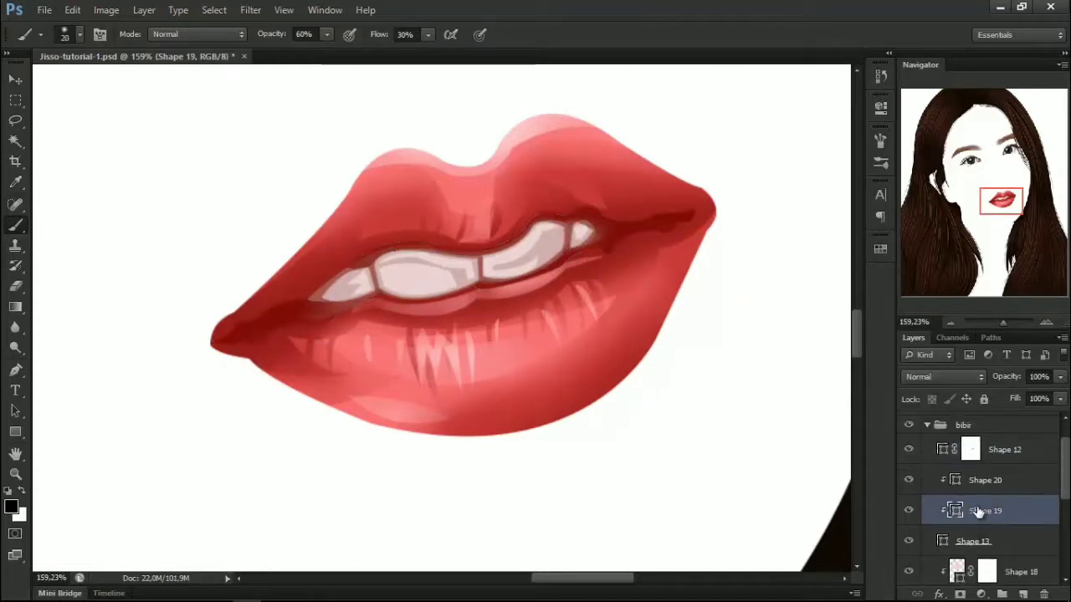
left_click(982, 480)
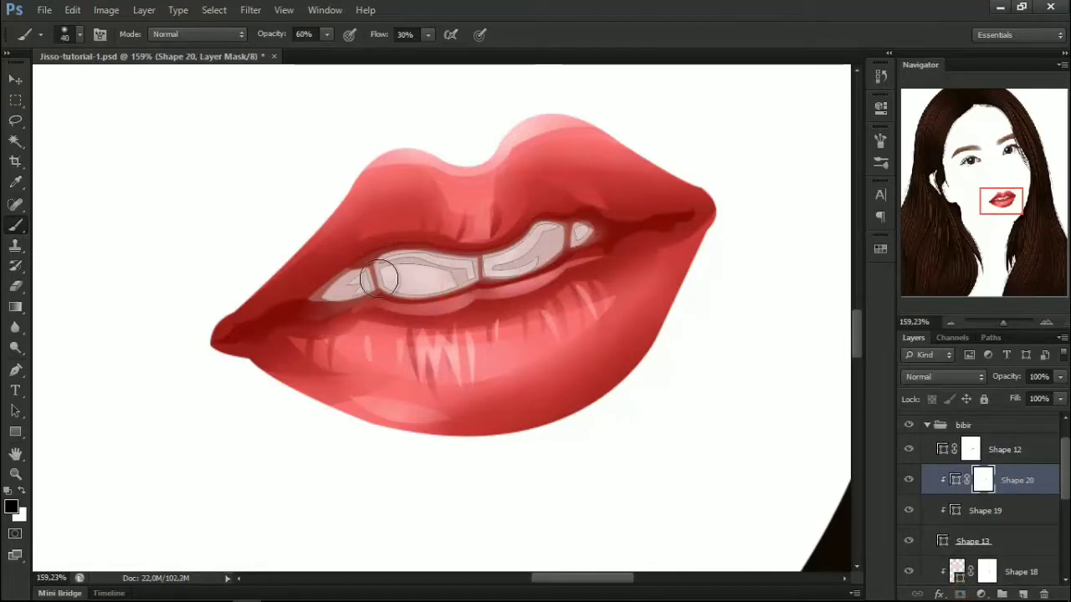
left_click_drag(379, 278, 468, 268)
left_click(982, 510)
key("bracketleft")
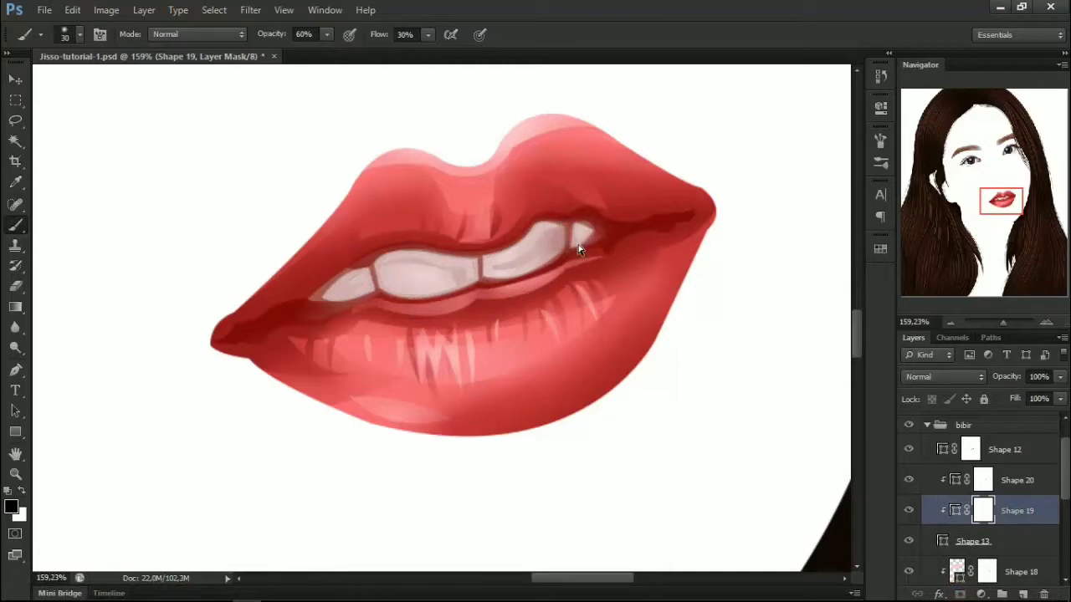
left_click_drag(524, 282, 332, 291)
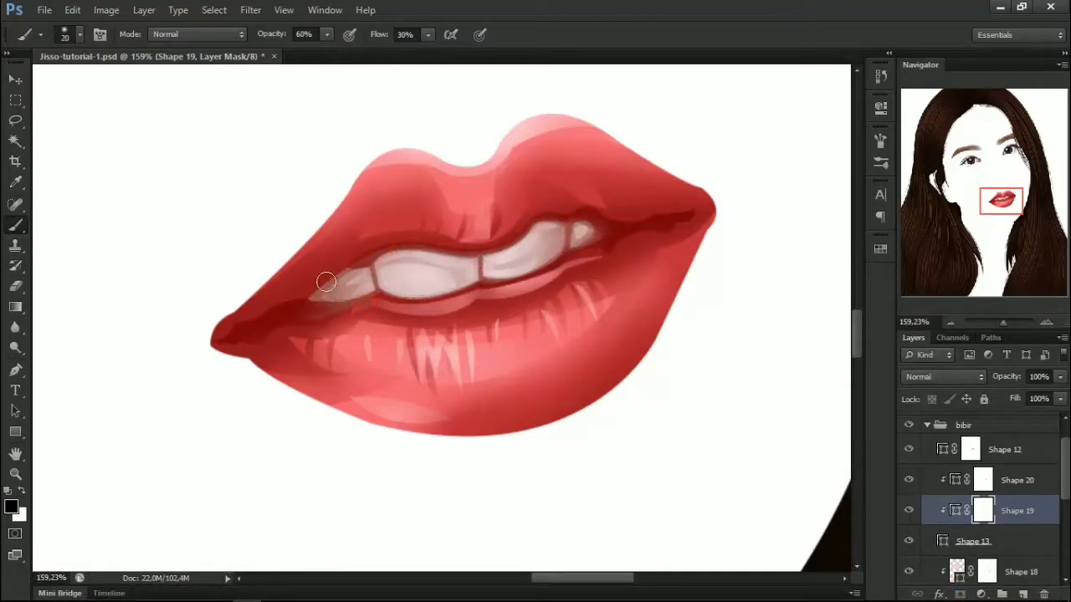
left_click(982, 478)
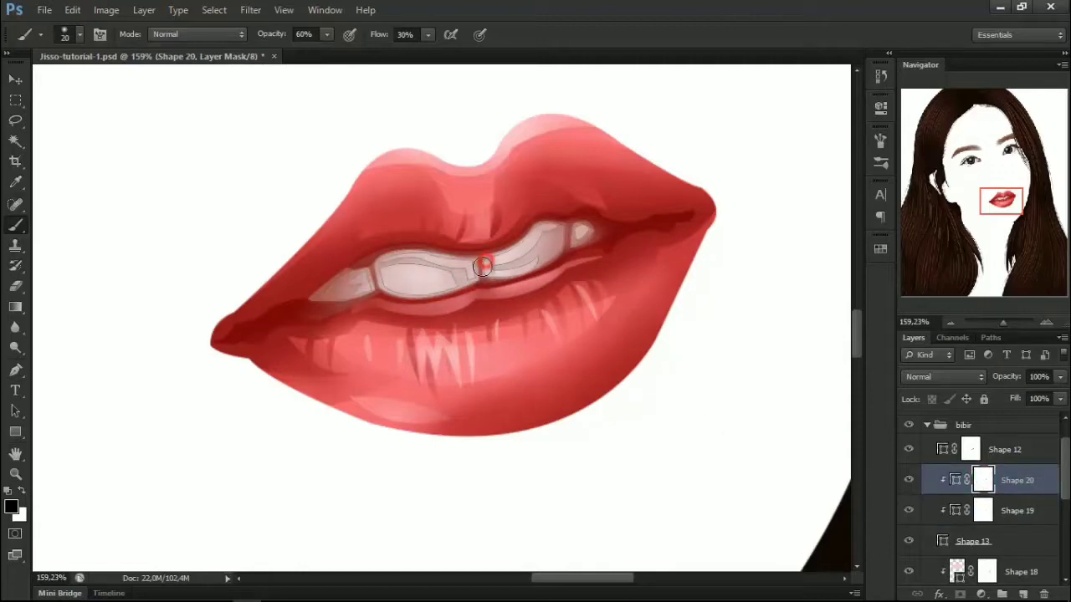
Step: Fit the portrait in view and soften the lower-lip streaks on Shape 15's mask
scroll(979, 502, "up", 2)
left_click(963, 443)
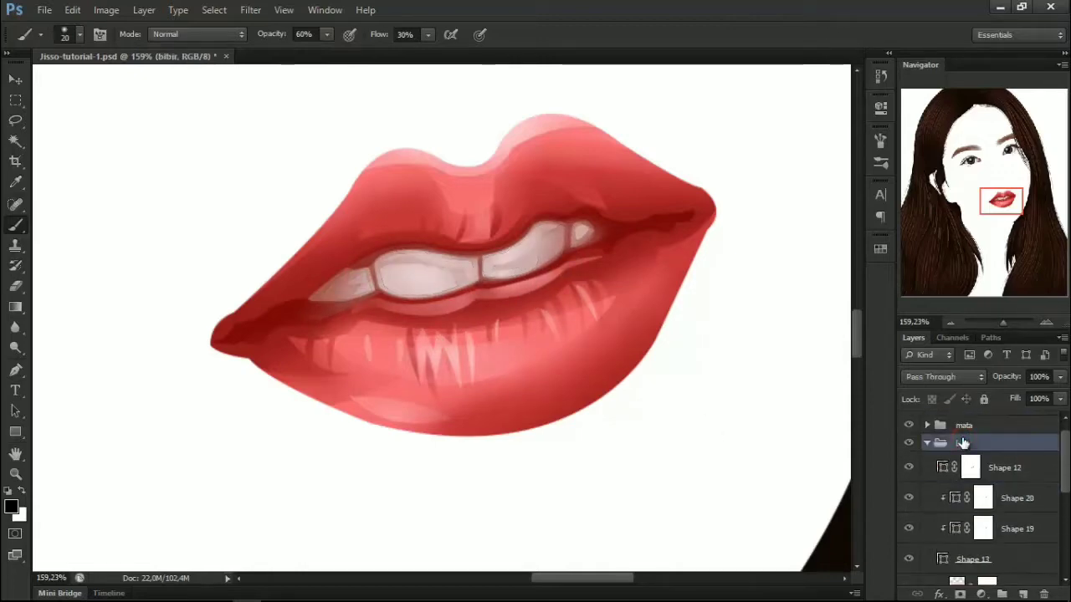
key("ctrl+0")
scroll(485, 334, "up", 5)
left_click(578, 333, "ctrl")
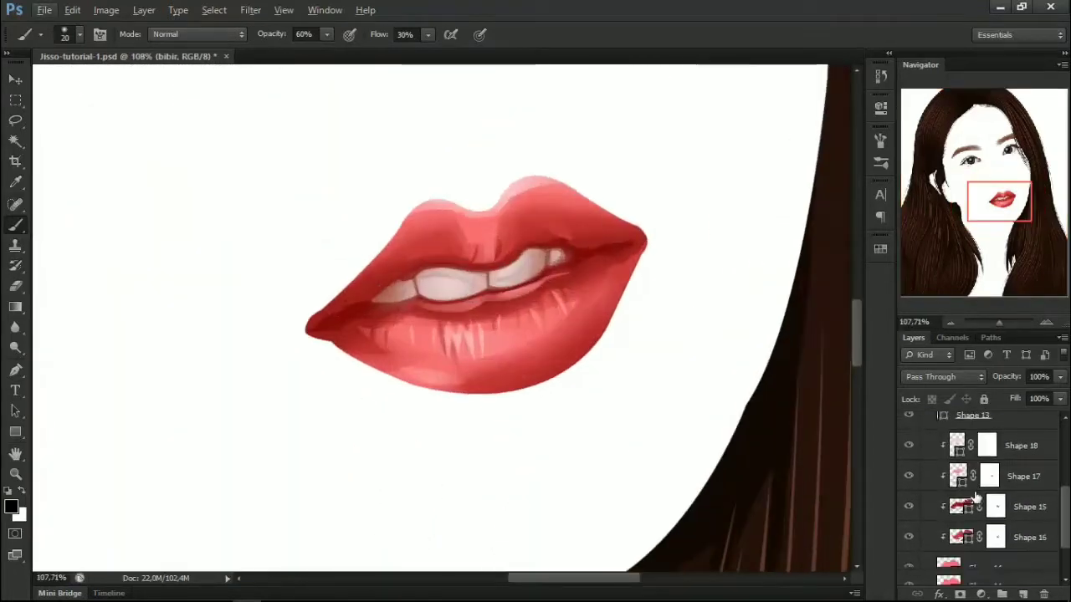
mouse_move(508, 358)
left_mouse_down()
mouse_move(491, 359)
mouse_move(531, 326)
mouse_move(490, 352)
left_mouse_up()
key("bracketleft")
Step: With a smaller brush, soften the lower-left lip streaks on Shape 15's mask
left_click(509, 195, "ctrl")
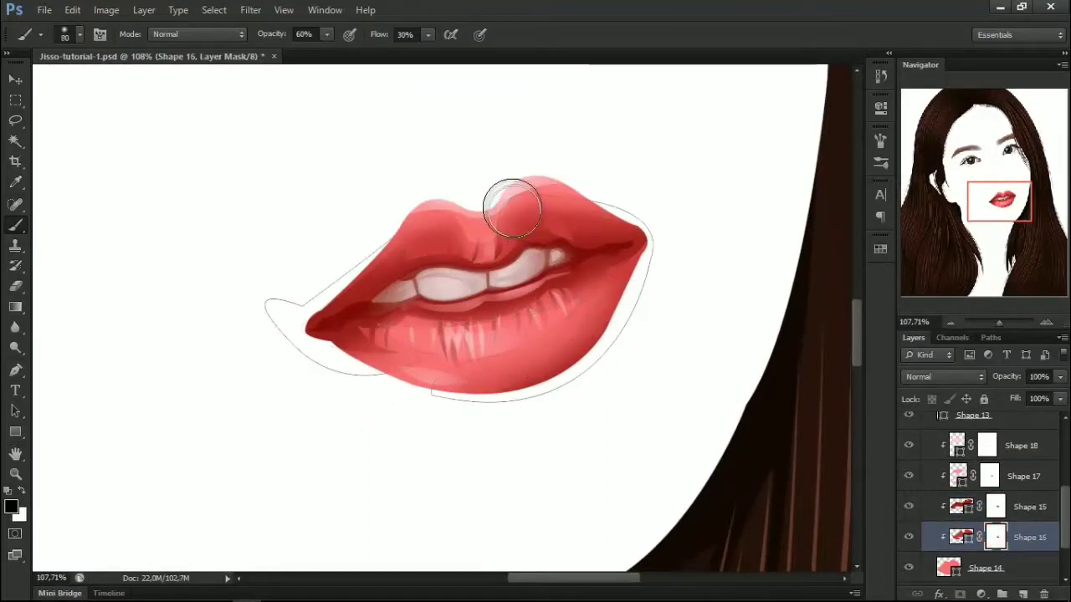
left_click(557, 177, "ctrl")
key("bracketleft")
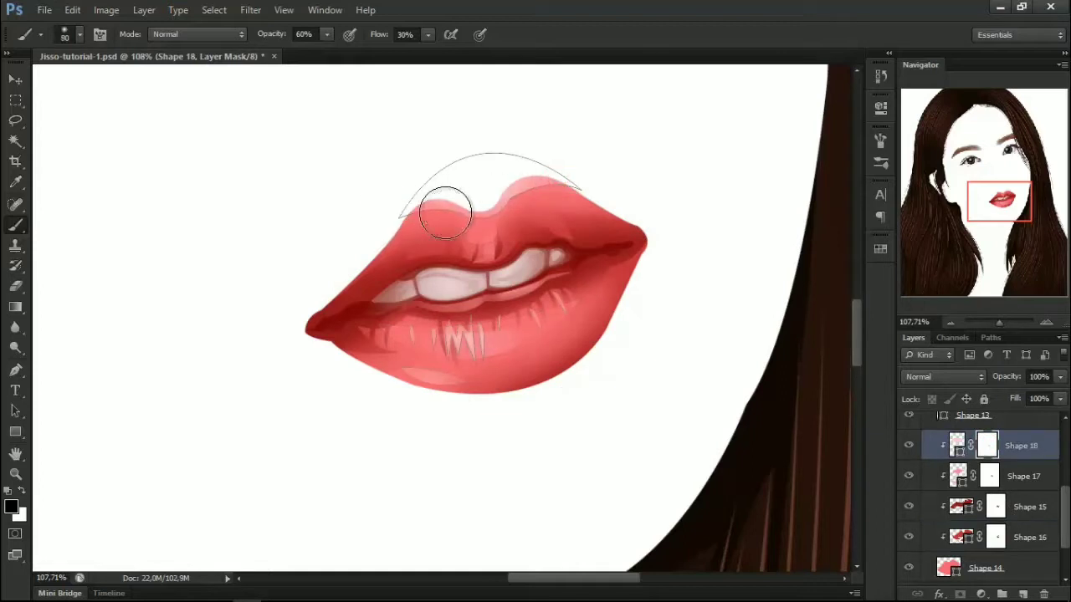
left_click(524, 328, "ctrl")
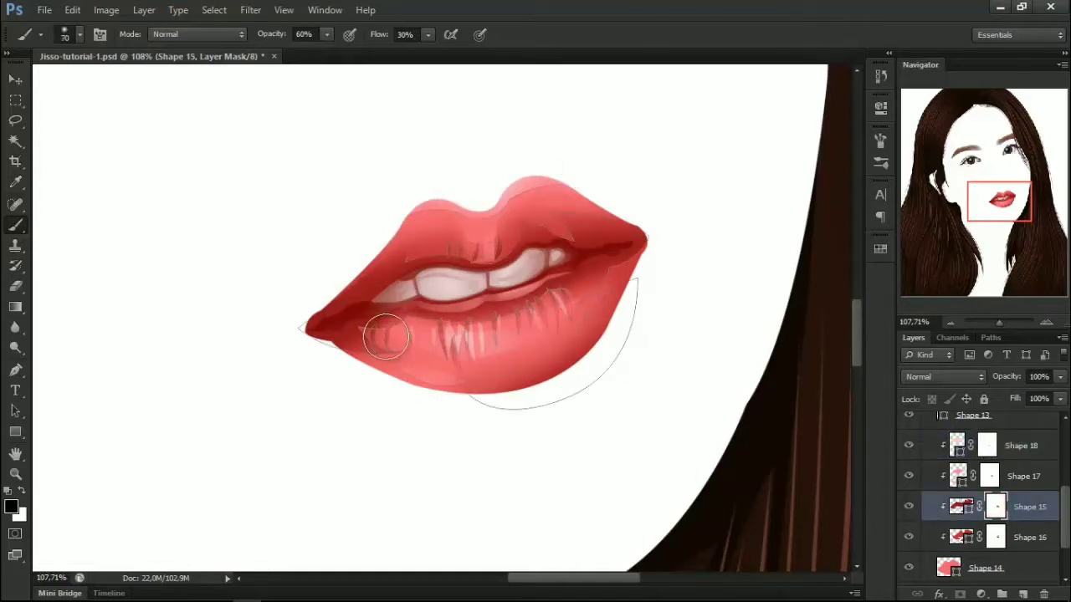
left_click_drag(386, 337, 363, 253)
left_click(554, 394, "ctrl")
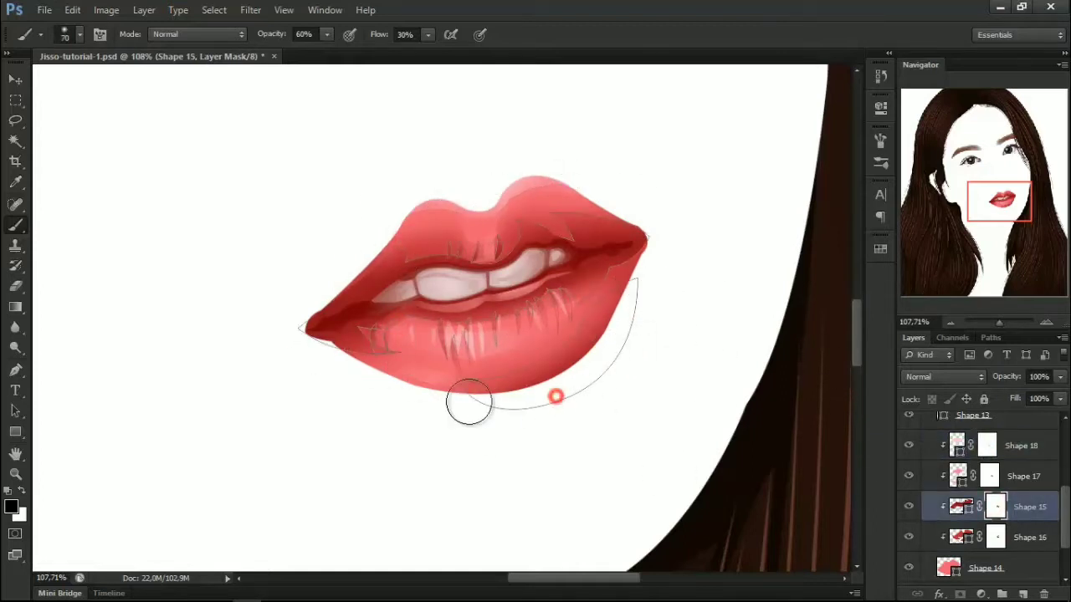
key("bracketleft")
scroll(980, 465, "up", 2)
Step: Blend the upper-right tooth into the lip on Shape 19's mask with a larger brush
left_click(981, 466)
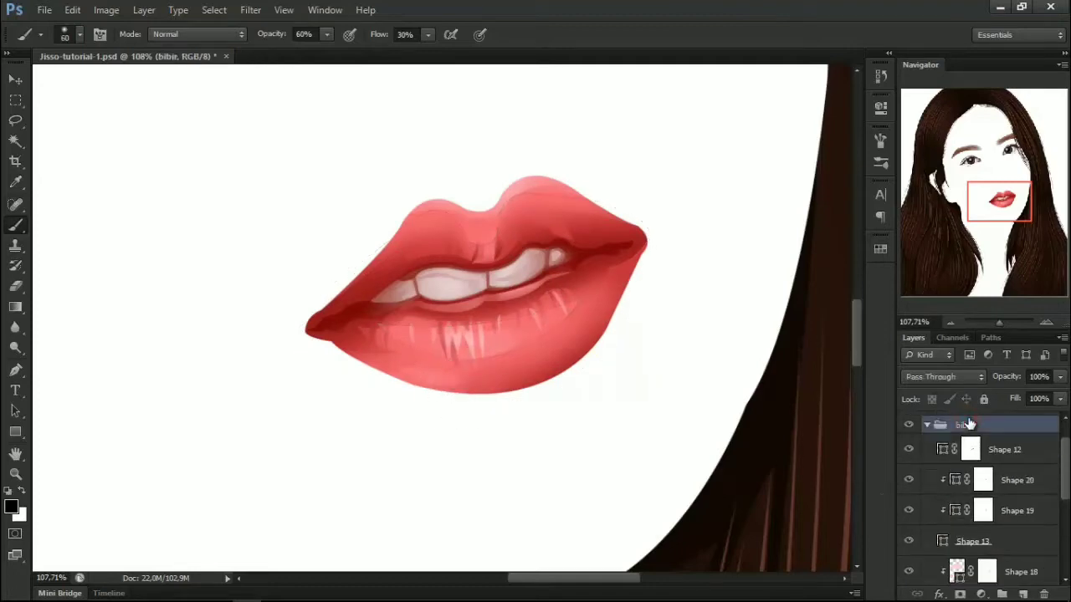
key("ctrl+0")
scroll(473, 342, "up", 3)
scroll(473, 342, "up", 3)
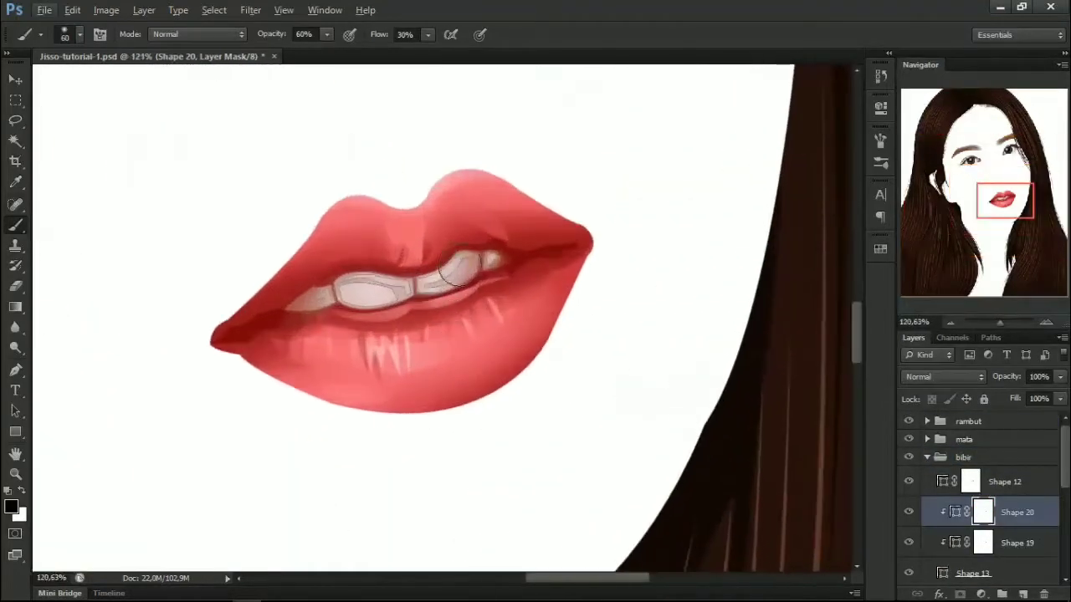
left_click(421, 287, "ctrl")
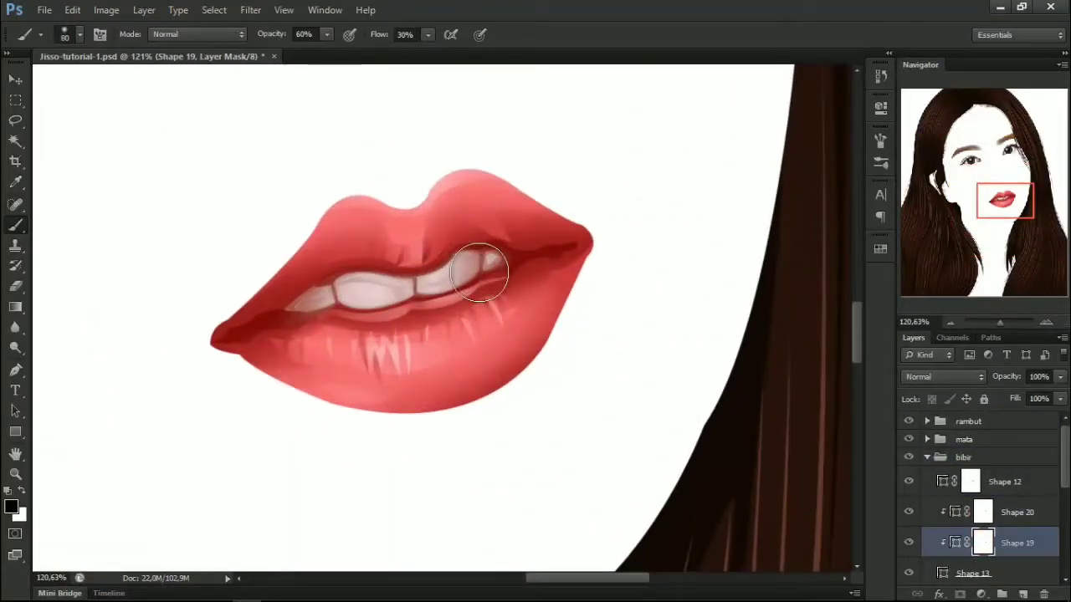
key("bracketright")
key("bracketright")
left_click_drag(443, 251, 451, 253)
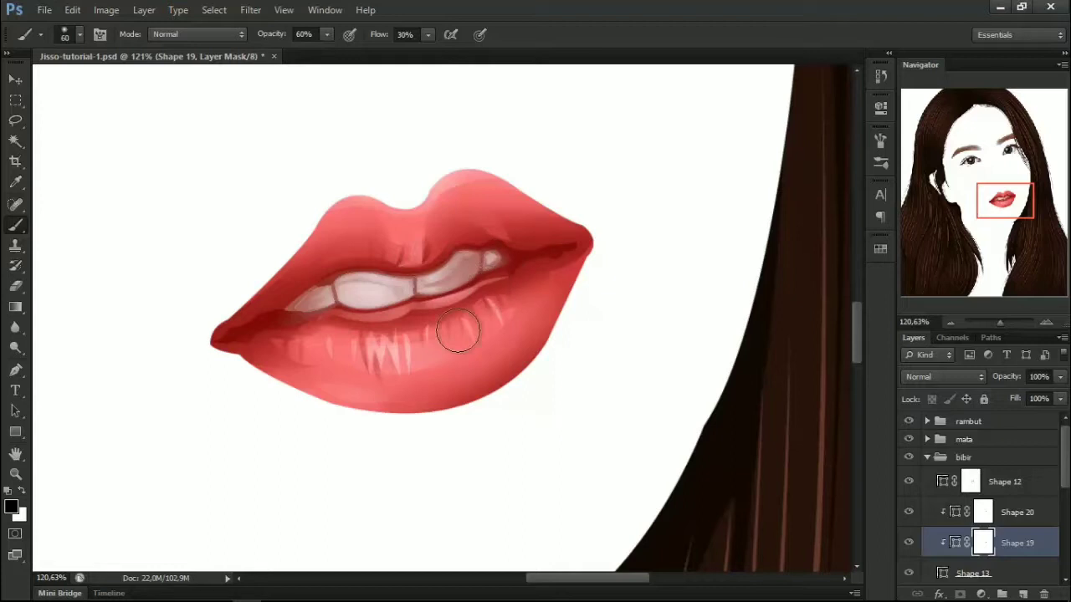
left_click(970, 458)
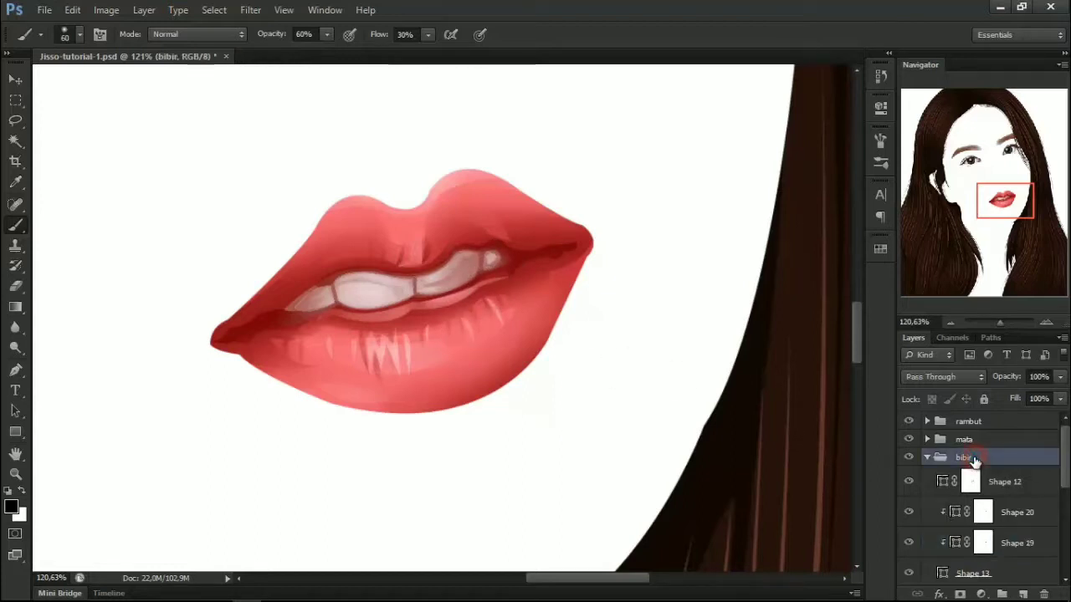
key("ctrl+0")
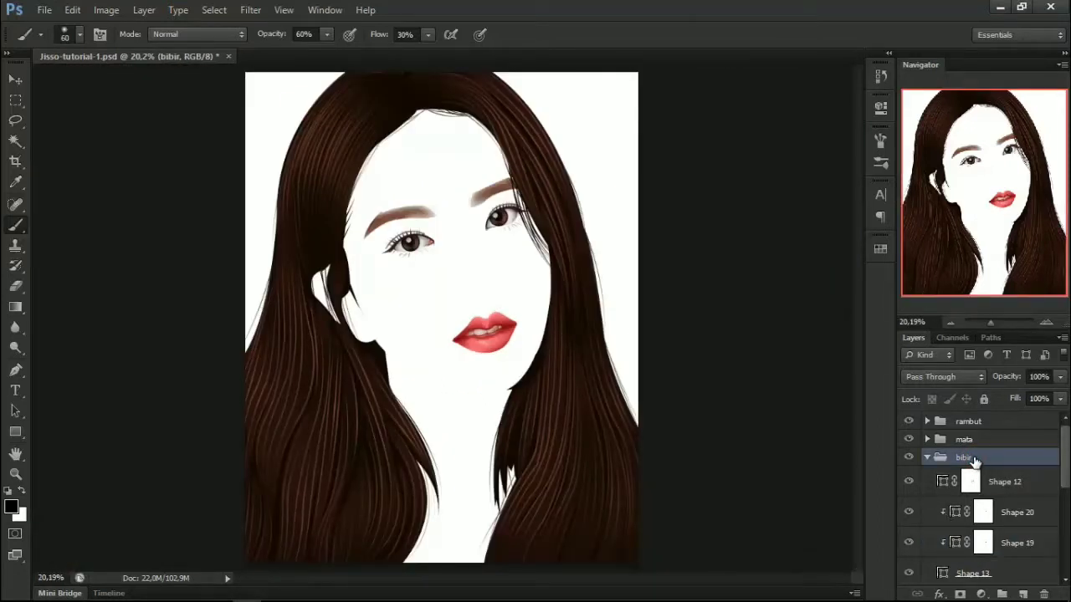